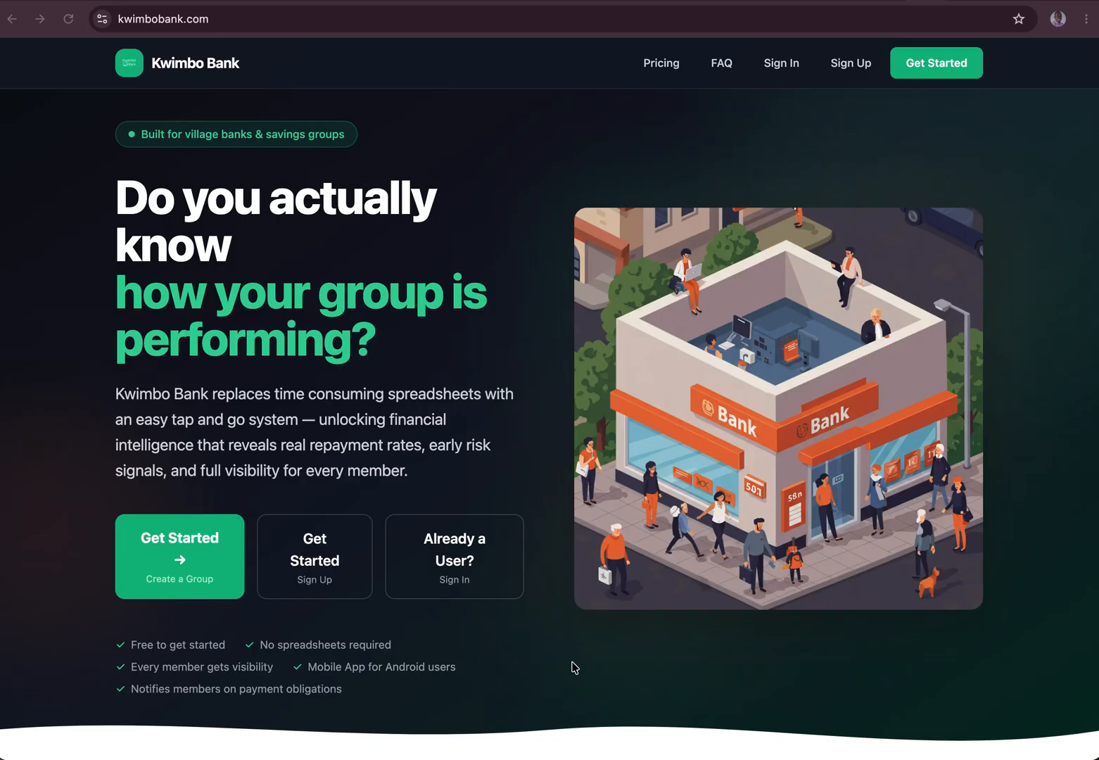
# Begin creating a new group from the Kwimbo Bank start page.
pyautogui.scroll(-2, 573, 665)
pyautogui.scroll(-1, 573, 666)
pyautogui.scroll(2, 573, 665)
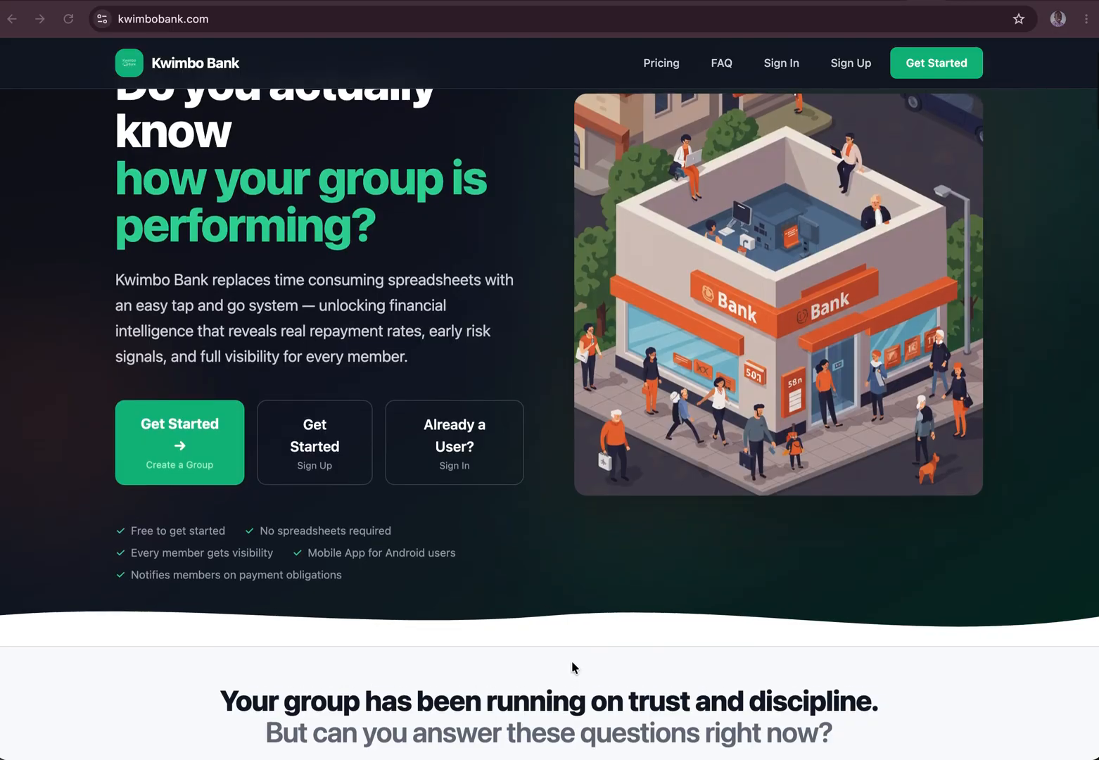
pyautogui.scroll(2, 571, 664)
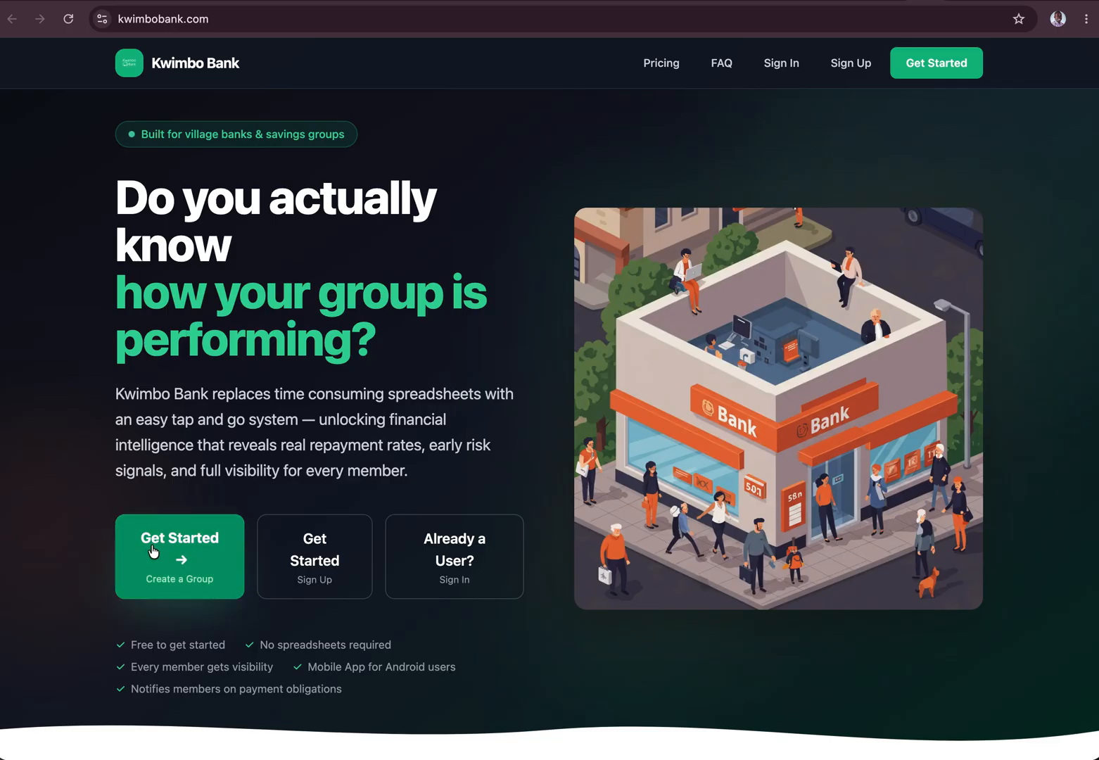
pyautogui.click(153, 552)
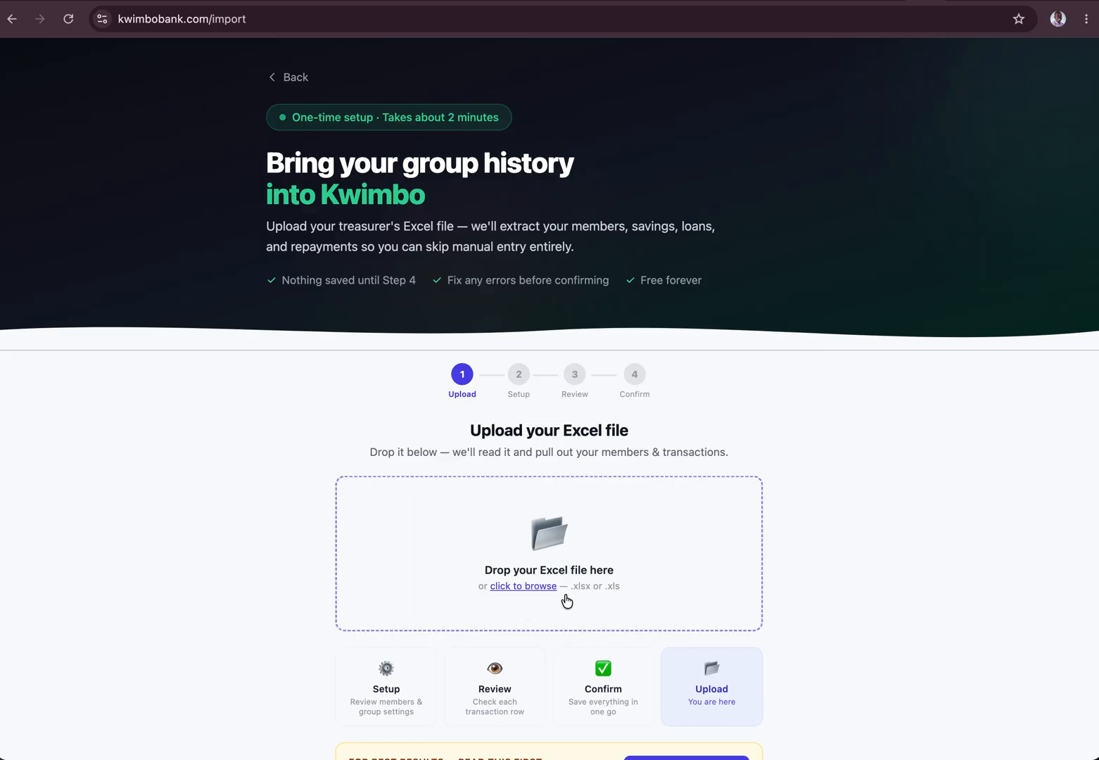
# Upload the dummy data2.xlsx spreadsheet from the Downloads folder.
pyautogui.scroll(-2, 566, 598)
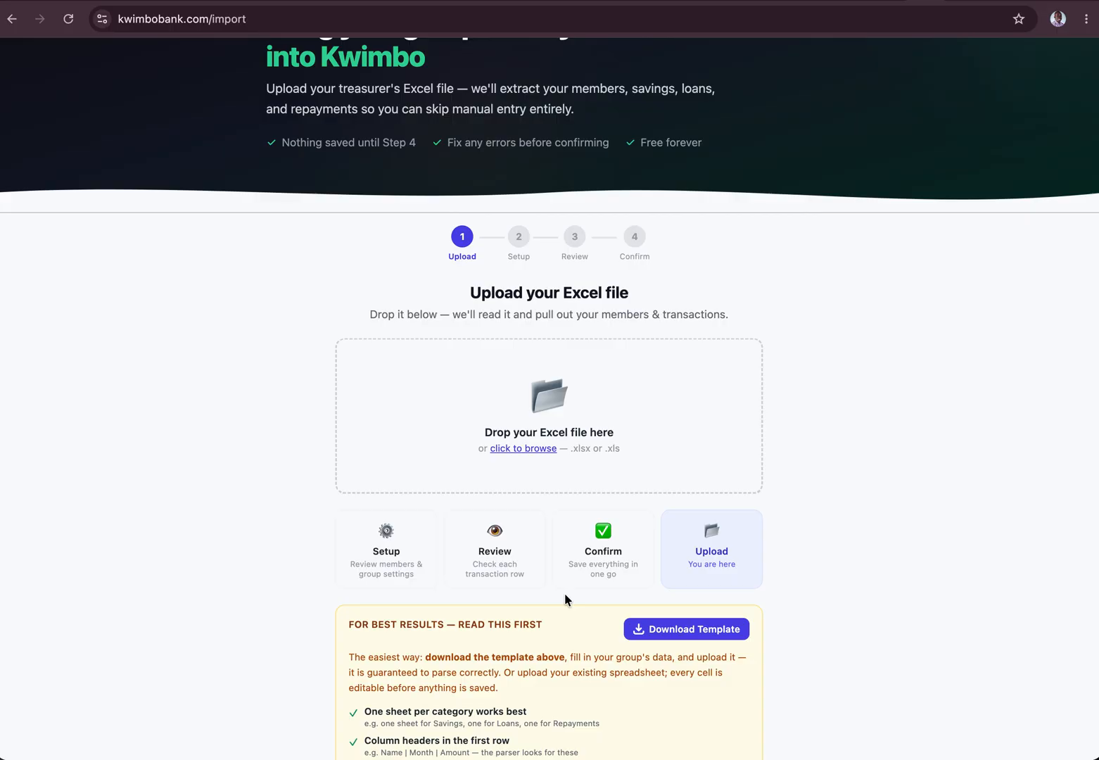
pyautogui.click(522, 448)
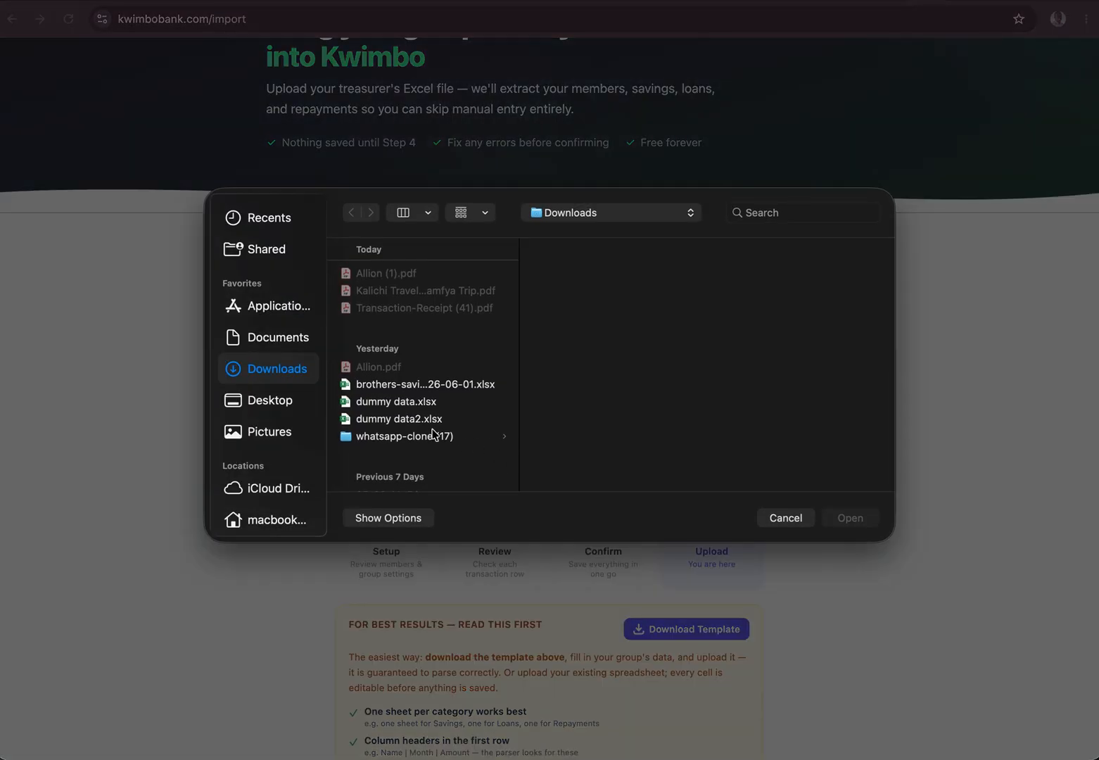
pyautogui.click(402, 421)
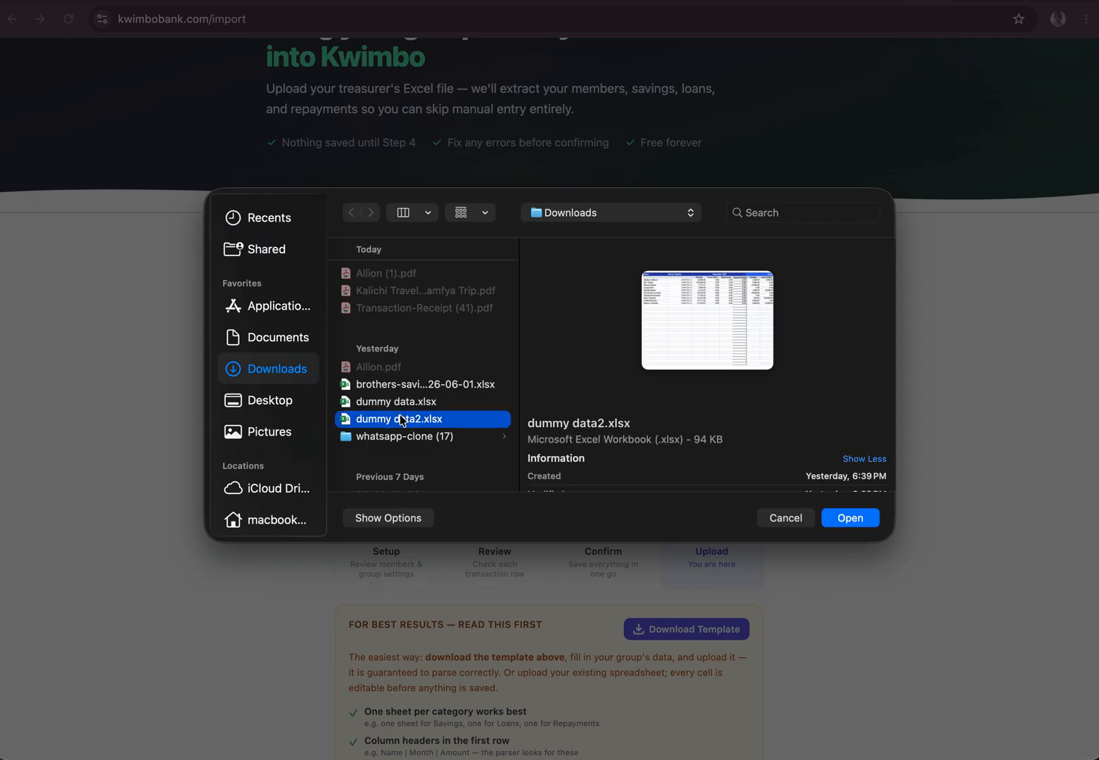
pyautogui.click(850, 518)
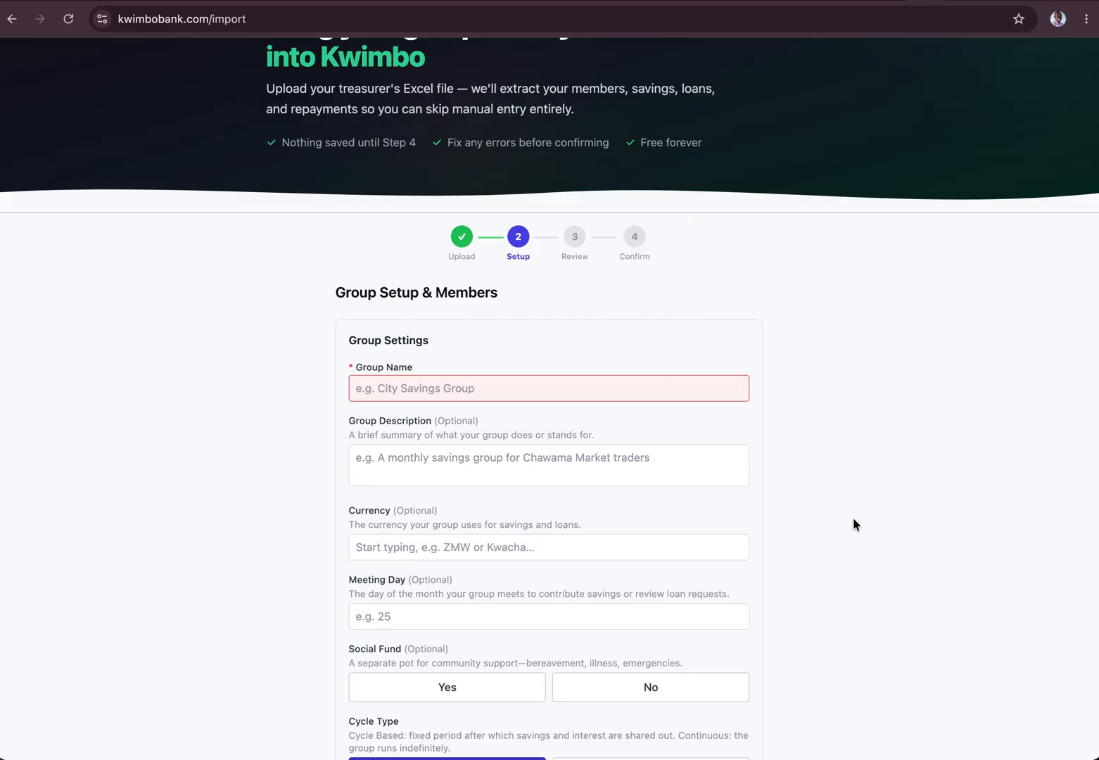
# Name the group 'Dummy Group', described 'for dummies', in ZMW, meeting day 1, no social fund.
pyautogui.click(509, 322)
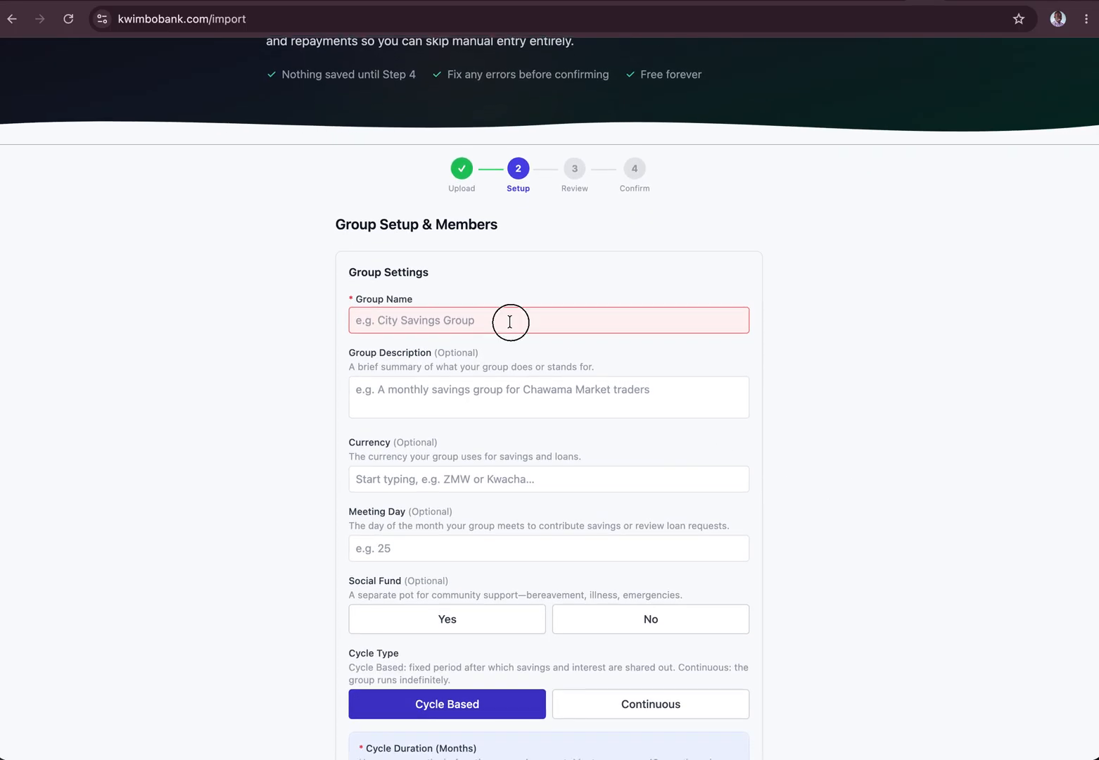
pyautogui.write('Dumm')
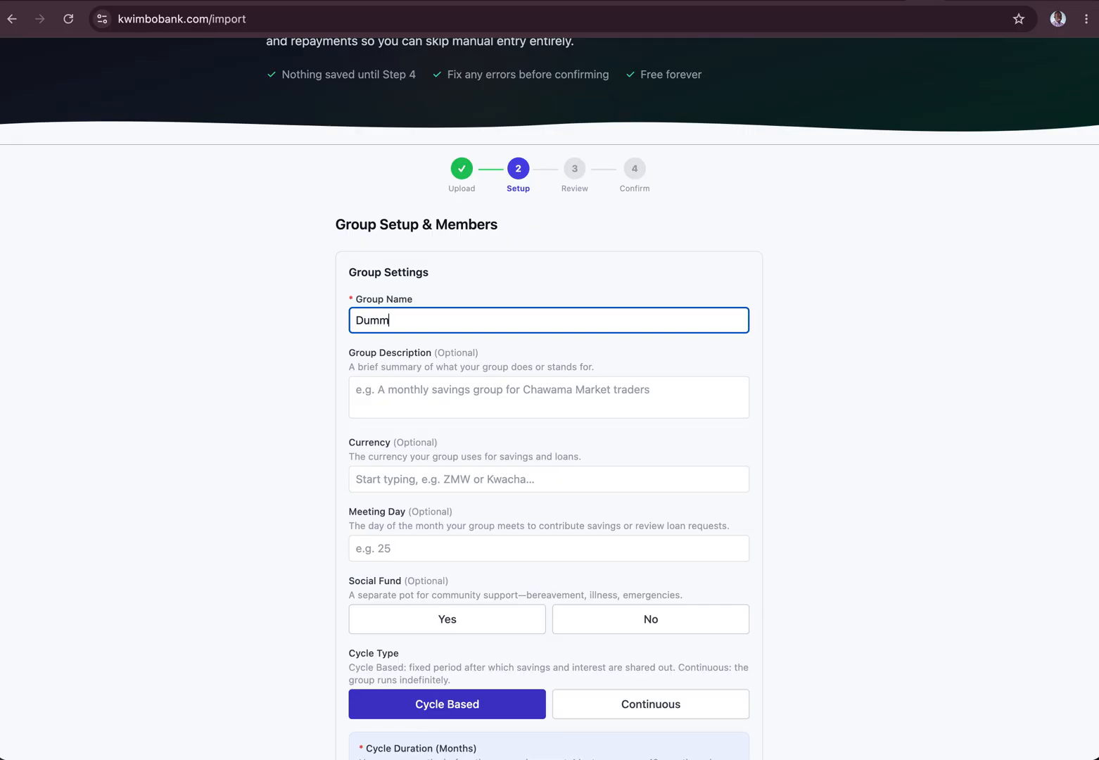
pyautogui.write('y Group')
pyautogui.click(475, 386)
pyautogui.write('for ')
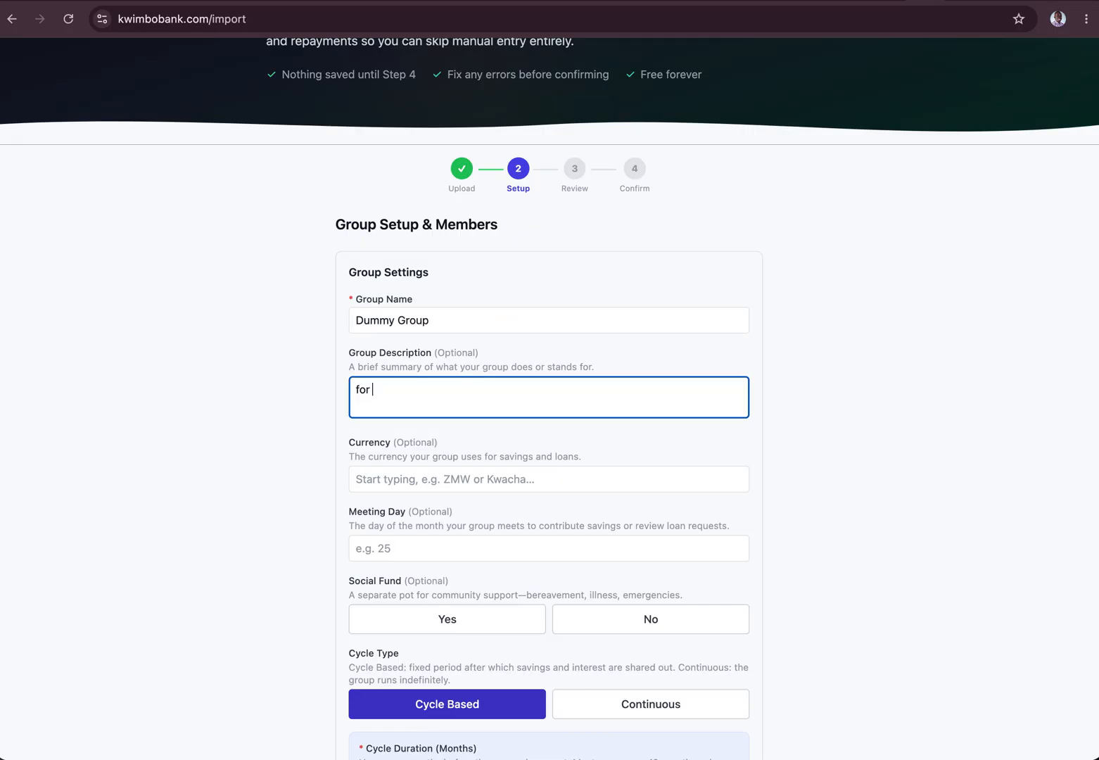
pyautogui.write('dummies')
pyautogui.click(445, 478)
pyautogui.click(854, 70)
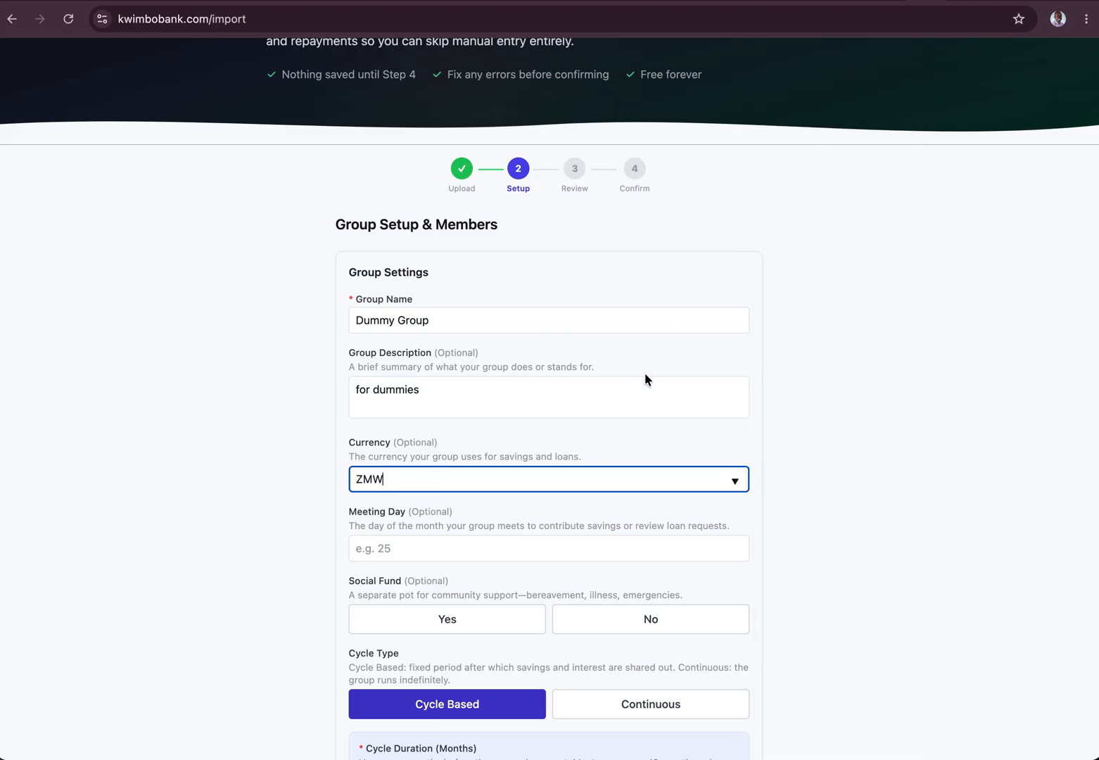
pyautogui.click(437, 552)
pyautogui.write('1')
pyautogui.click(590, 612)
# Set a 12-month cycle starting in October.
pyautogui.scroll(-3, 595, 612)
pyautogui.scroll(-3, 595, 612)
pyautogui.click(486, 431)
pyautogui.write('12')
pyautogui.click(415, 501)
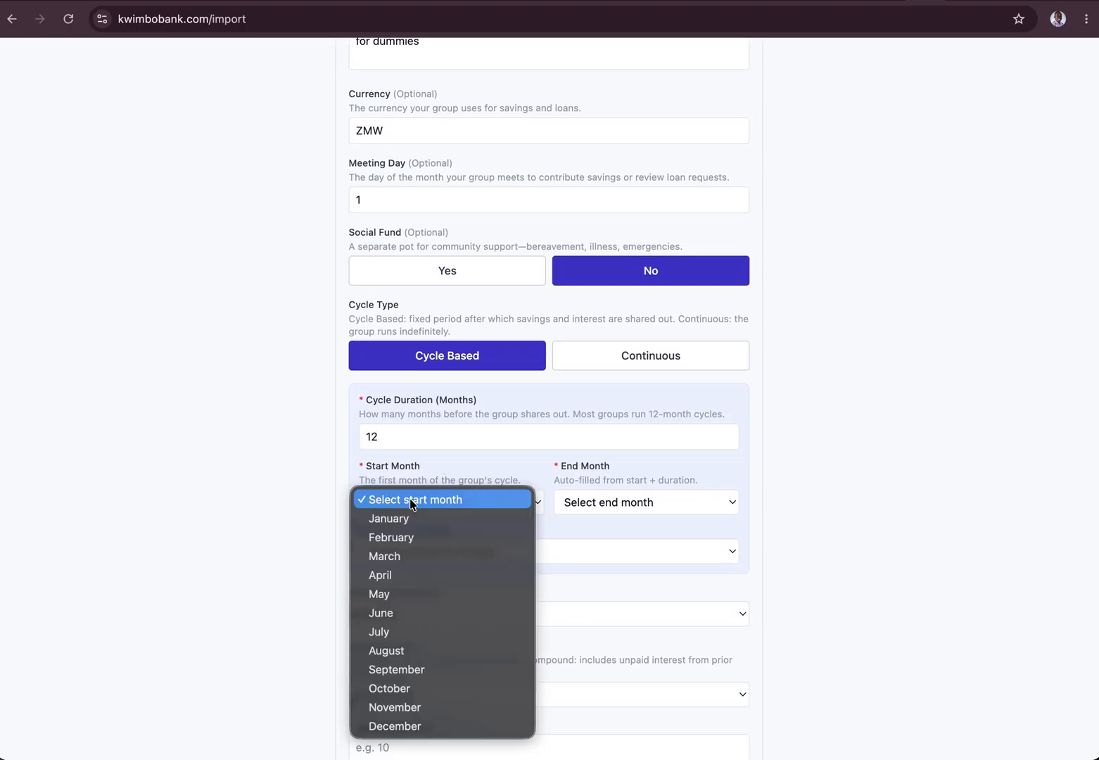
pyautogui.click(386, 687)
pyautogui.scroll(-6, 634, 510)
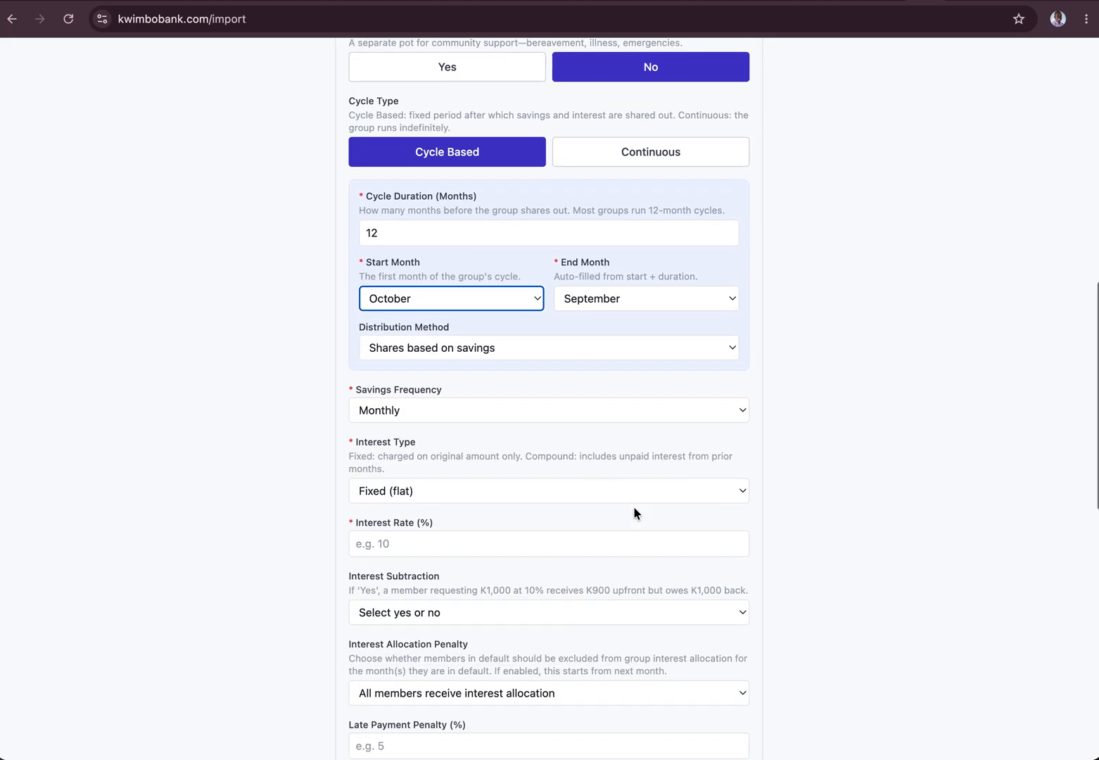
# Set 10% interest and a maximum loan of 3x the member's total savings.
pyautogui.click(415, 356)
pyautogui.write('10')
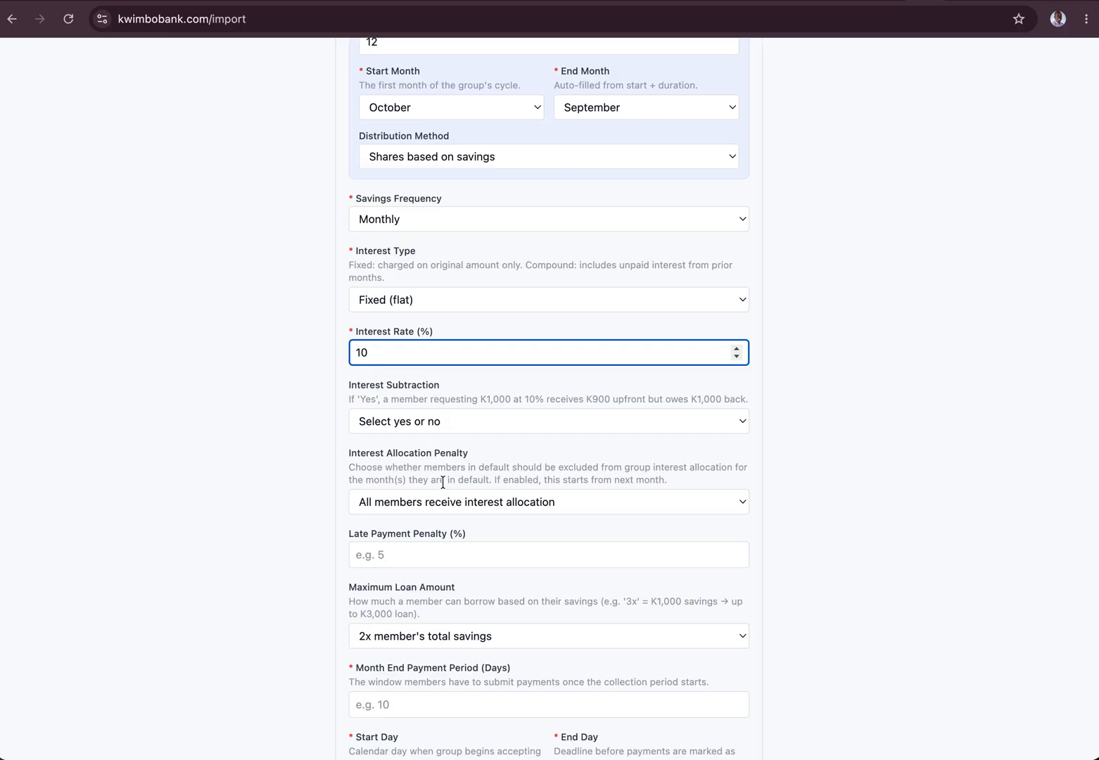
pyautogui.click(423, 637)
pyautogui.click(406, 651)
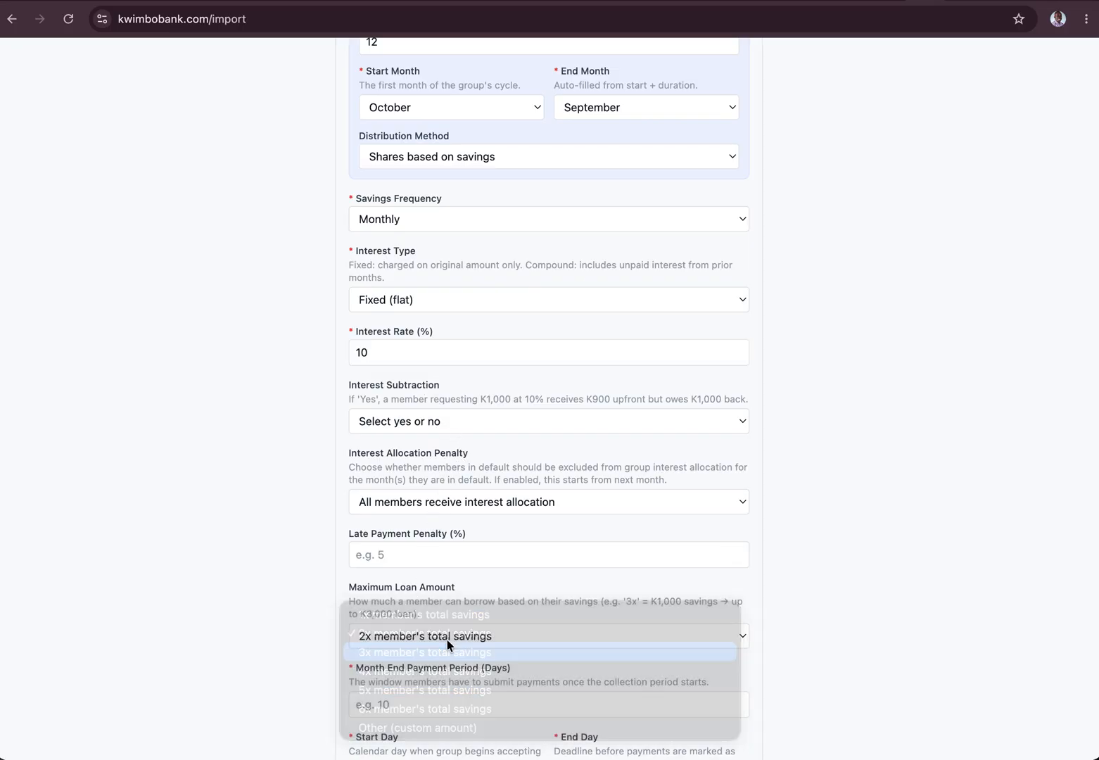
pyautogui.scroll(-5, 618, 560)
# Set the payment window from the 25th to the 10th, using the 16-day period.
pyautogui.click(417, 493)
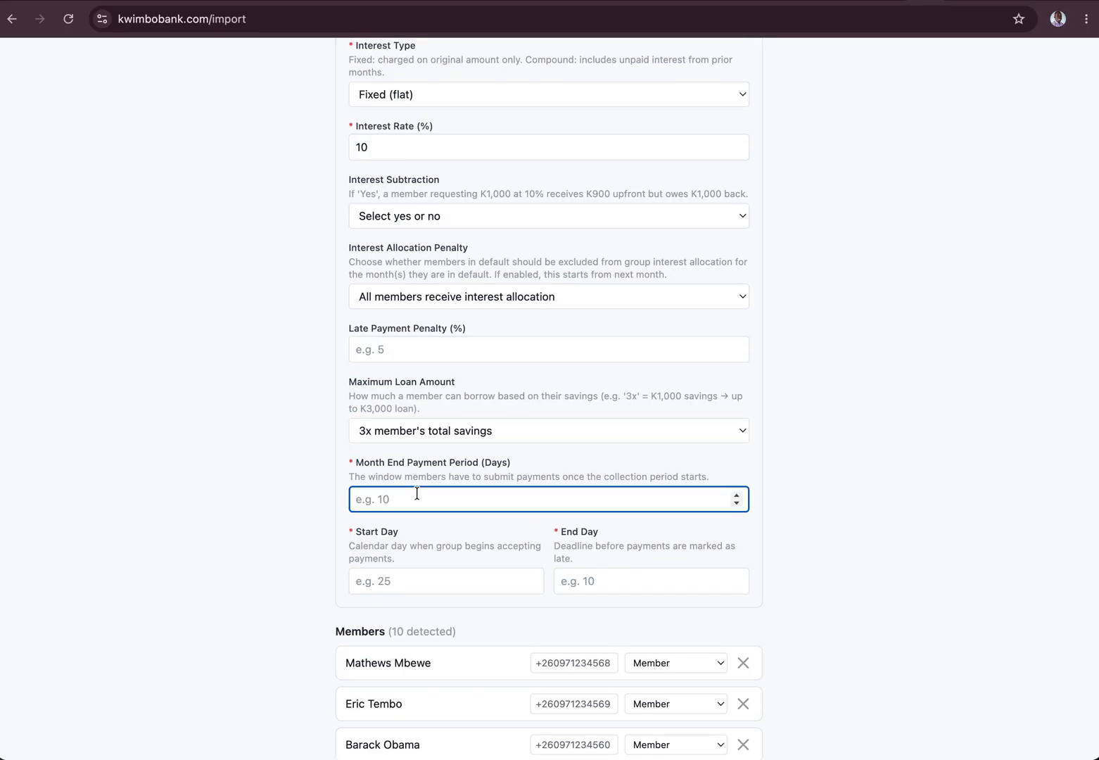
pyautogui.write('10')
pyautogui.click(432, 582)
pyautogui.write('25')
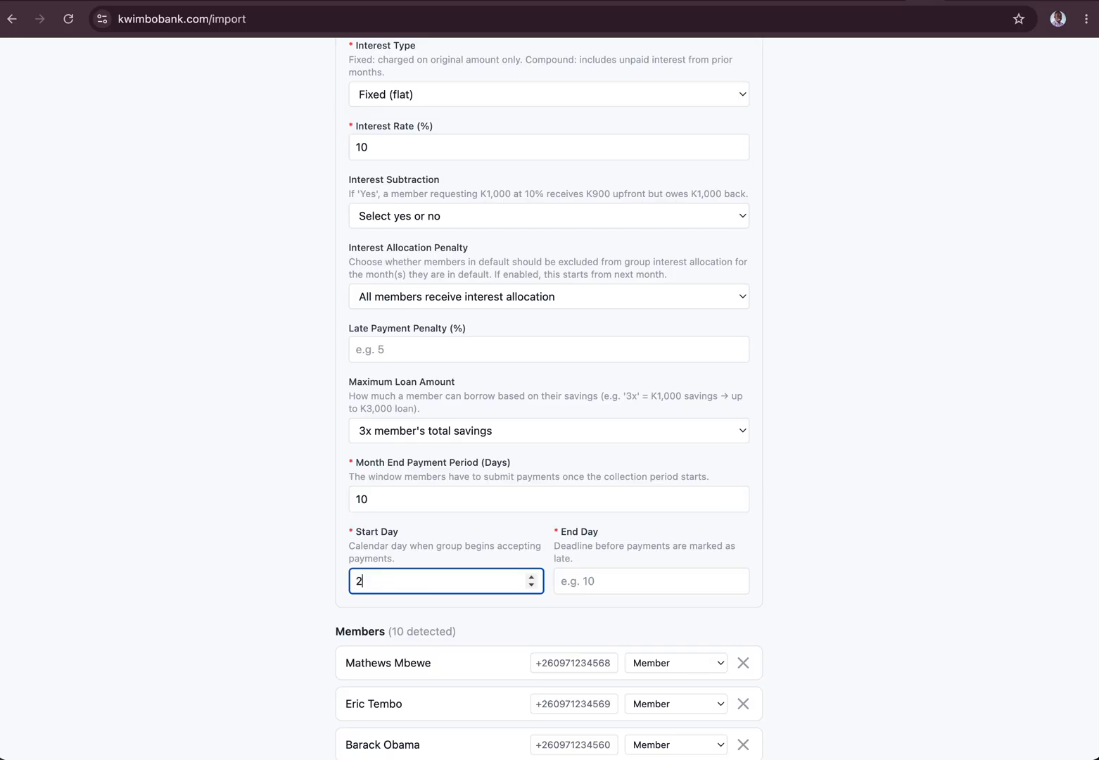
pyautogui.click(586, 583)
pyautogui.write('10')
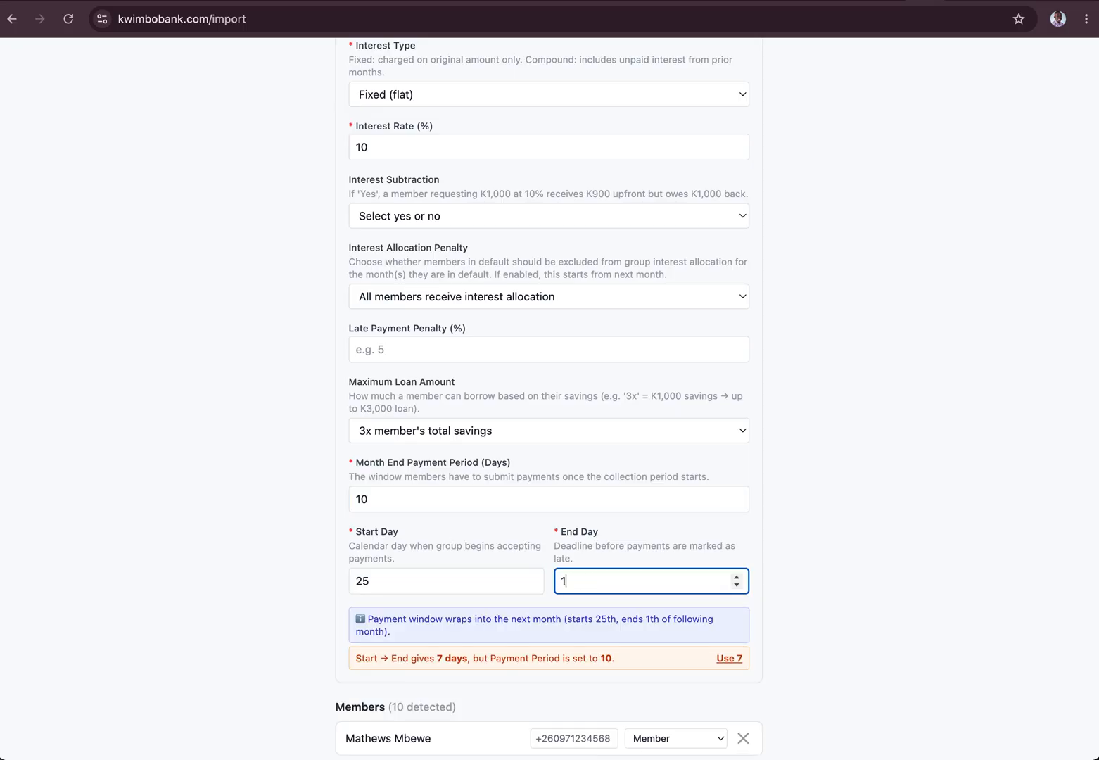
pyautogui.click(725, 658)
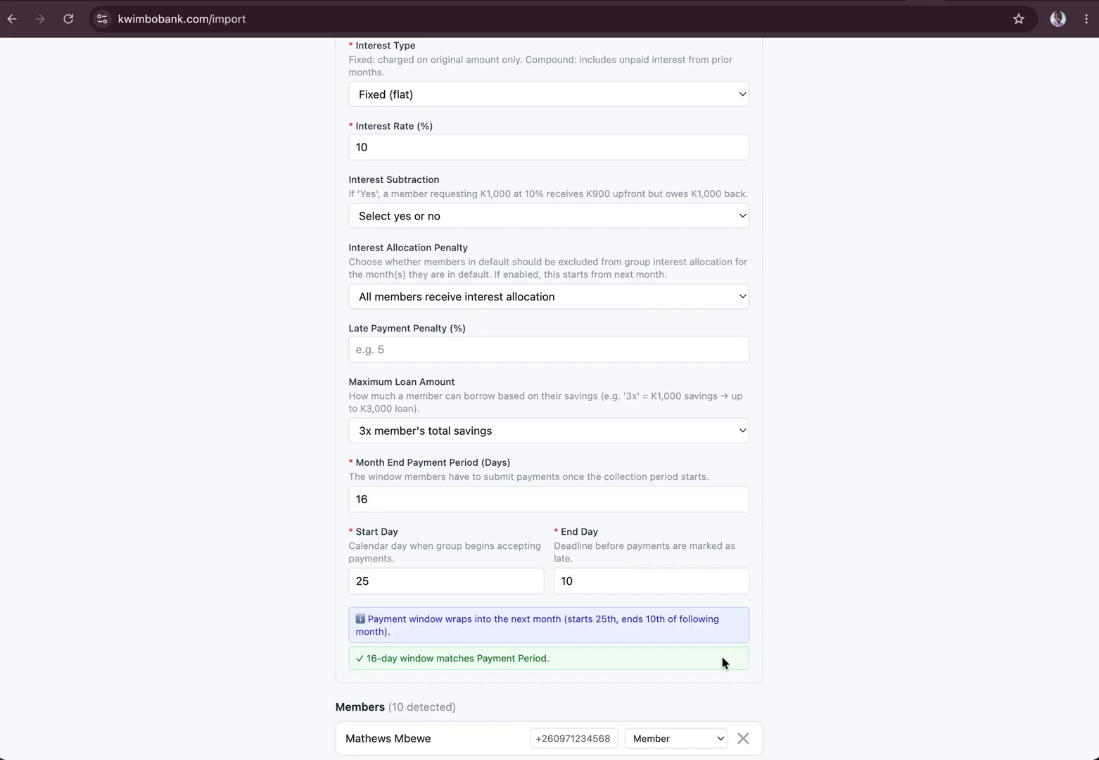
pyautogui.scroll(-5, 722, 657)
# Make the first member Chairperson, the fourth Treasurer and the sixth Records Keeper.
pyautogui.scroll(-2, 721, 657)
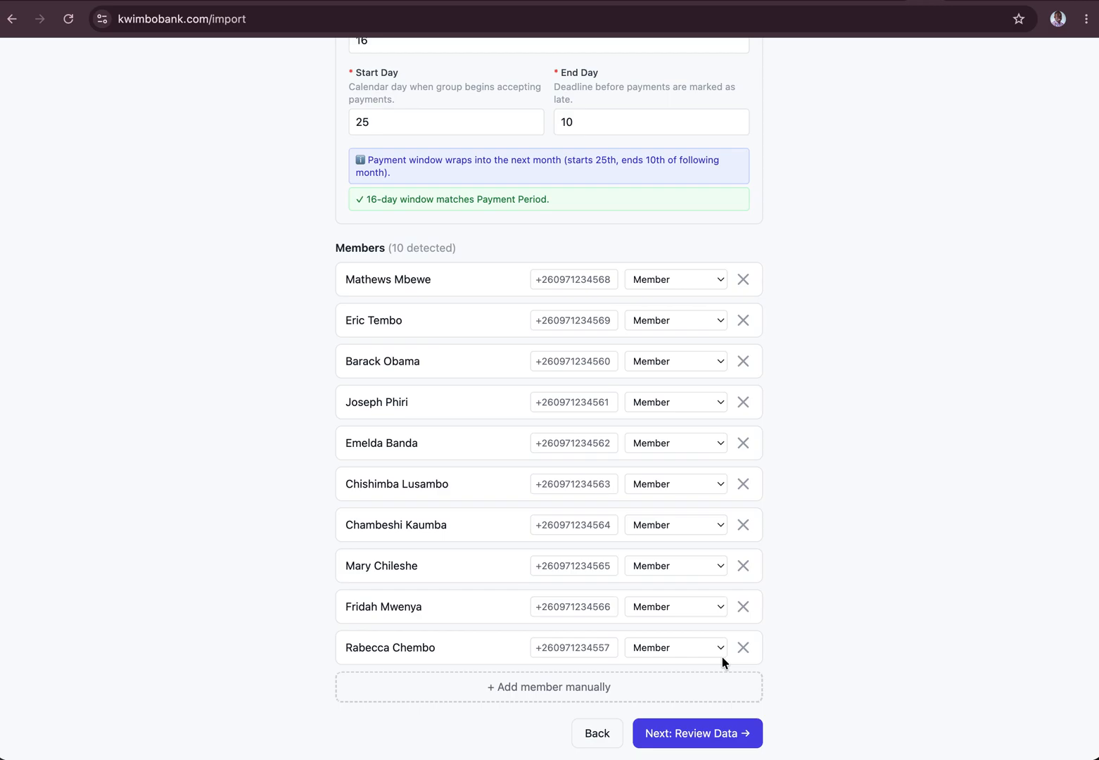
pyautogui.click(717, 279)
pyautogui.click(692, 297)
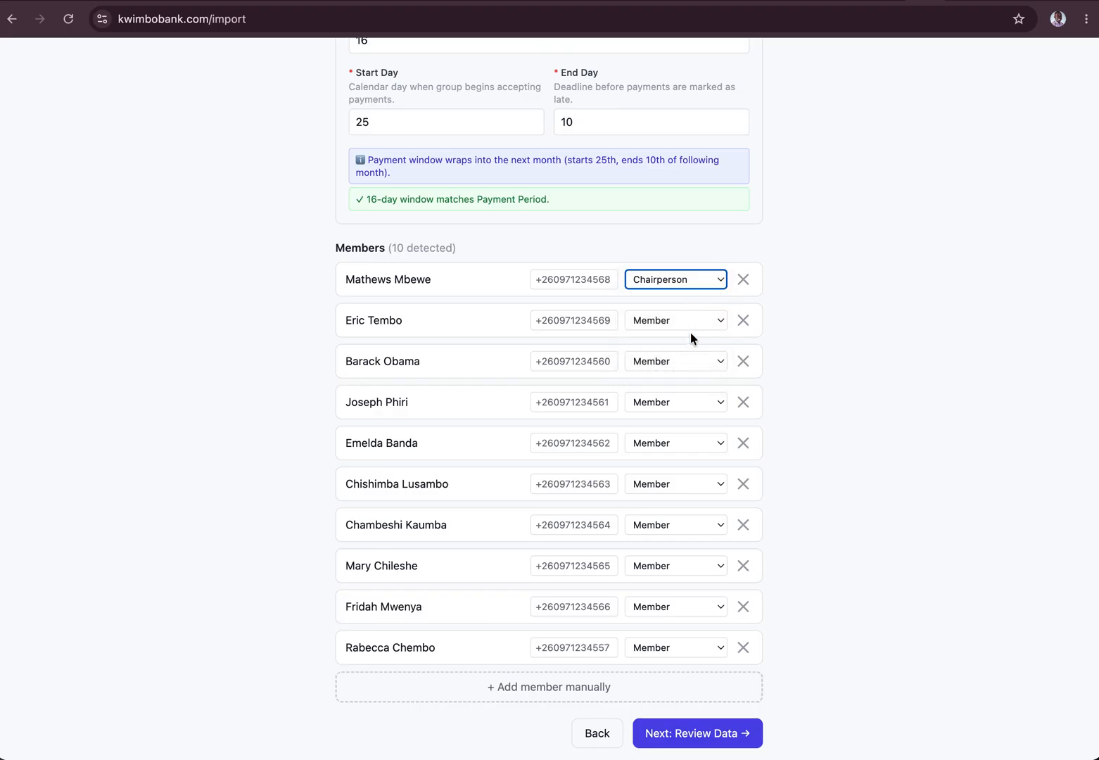
pyautogui.click(694, 401)
pyautogui.click(670, 458)
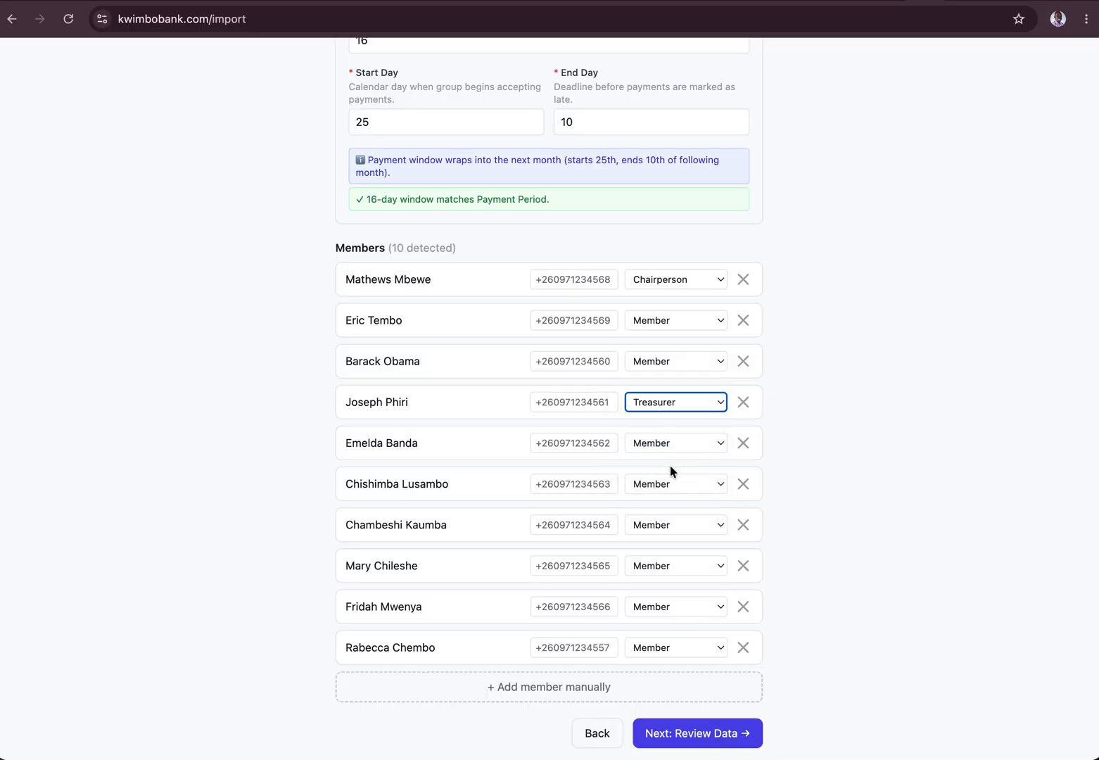
pyautogui.click(670, 473)
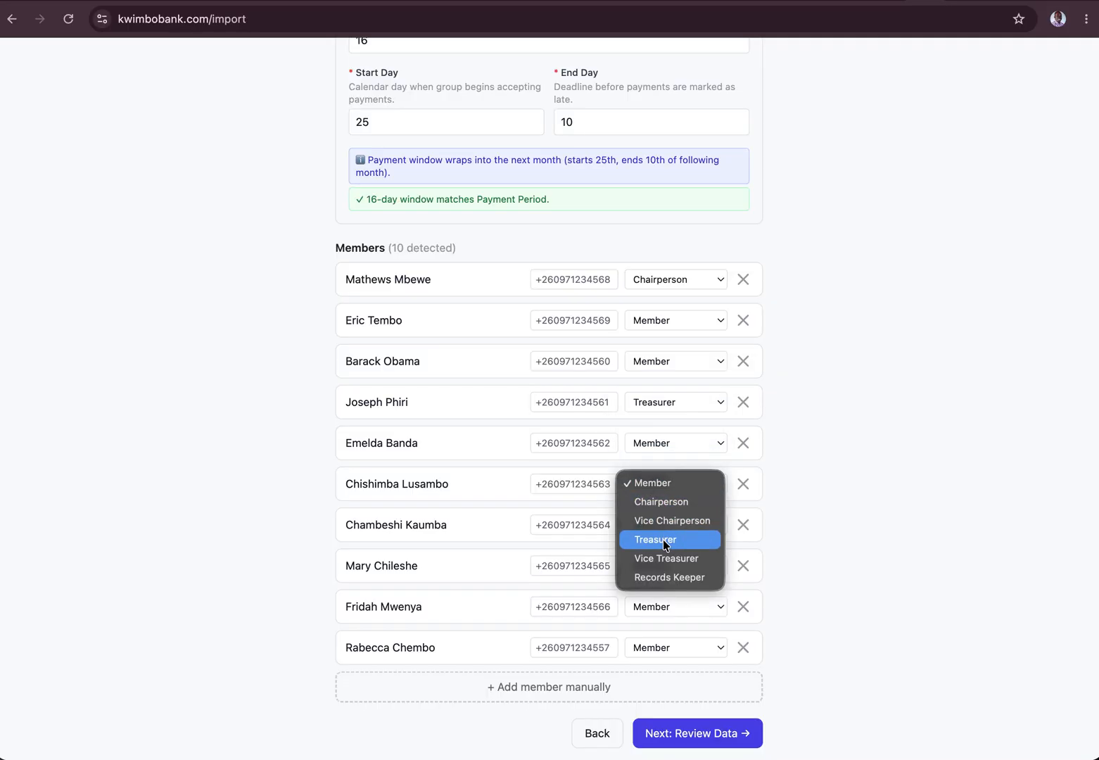
pyautogui.click(665, 577)
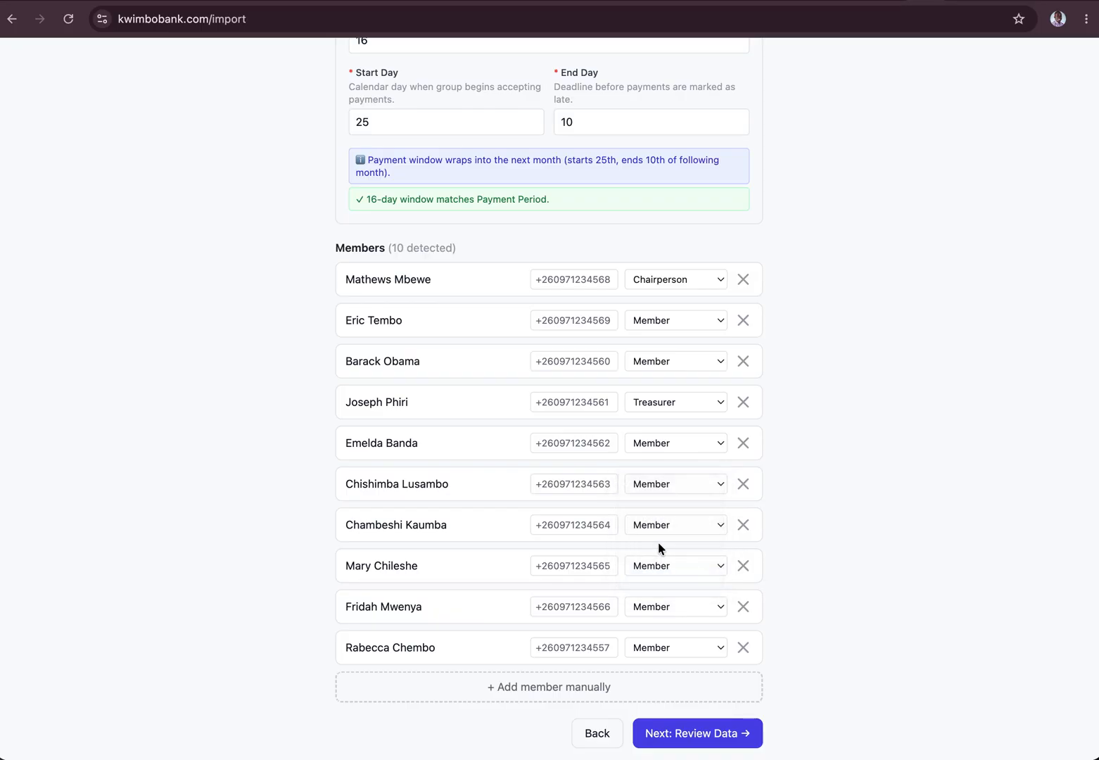
# Make the third member Vice Treasurer and proceed to Review Data.
pyautogui.click(611, 362)
pyautogui.moveTo(611, 362); pyautogui.dragTo(559, 362)
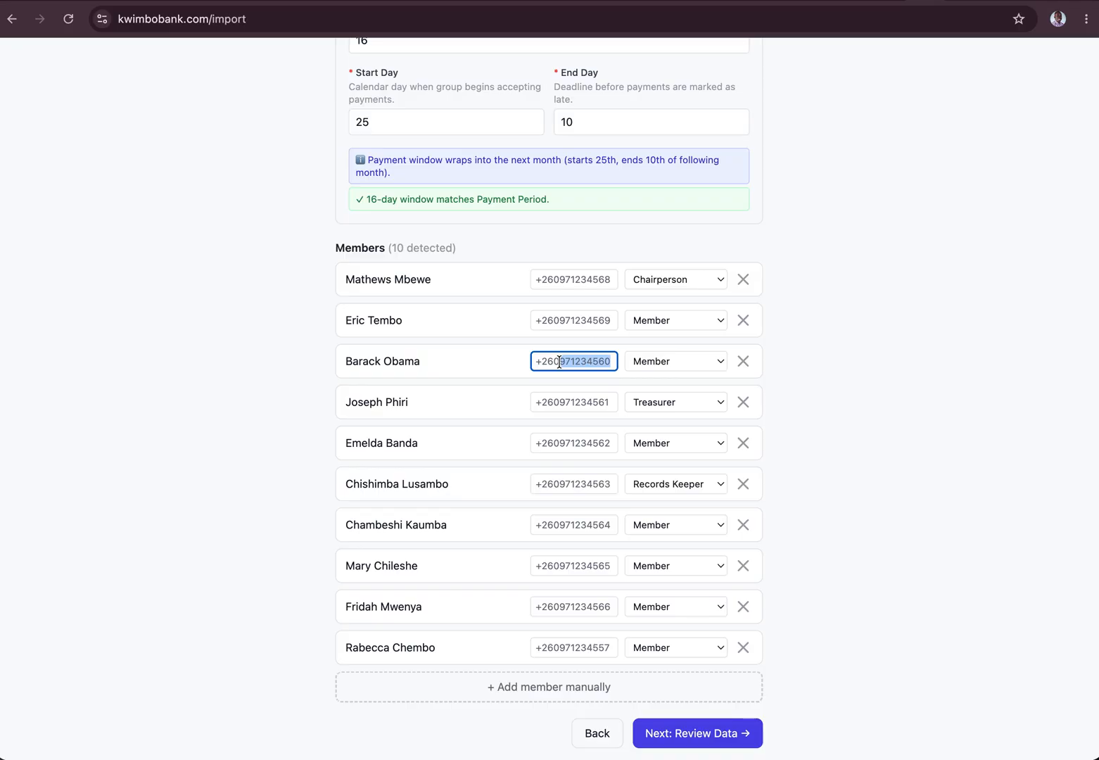
pyautogui.click(713, 361)
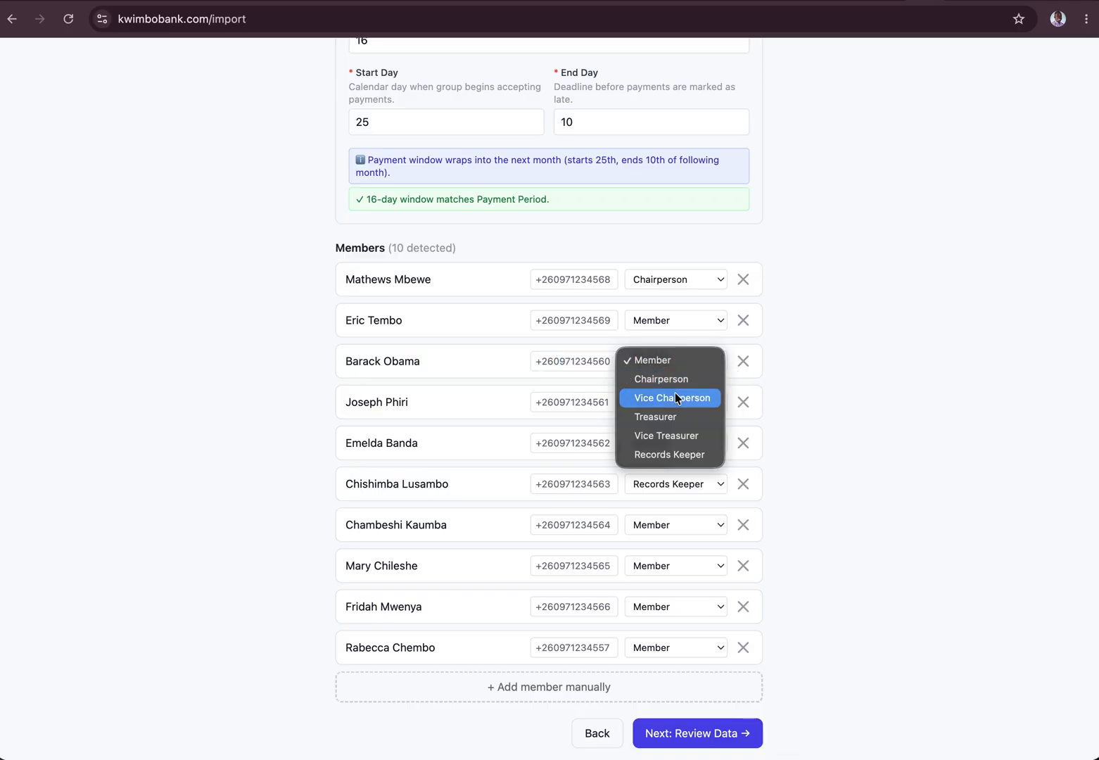
pyautogui.click(662, 436)
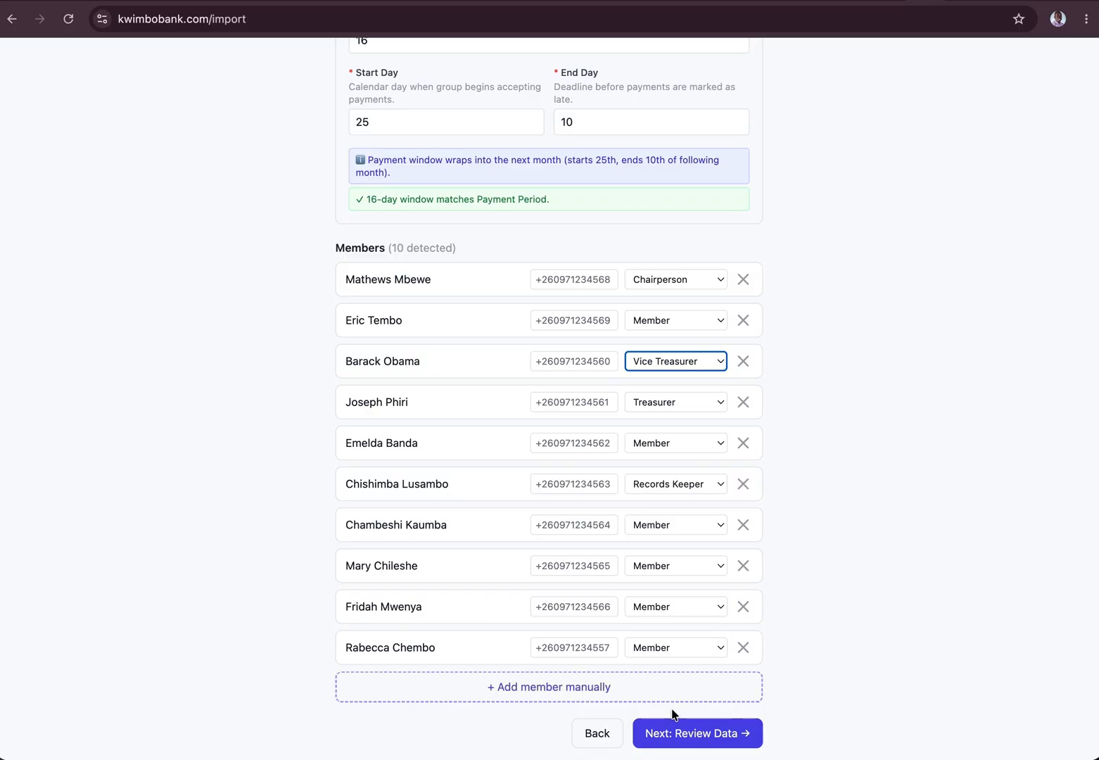
pyautogui.click(683, 736)
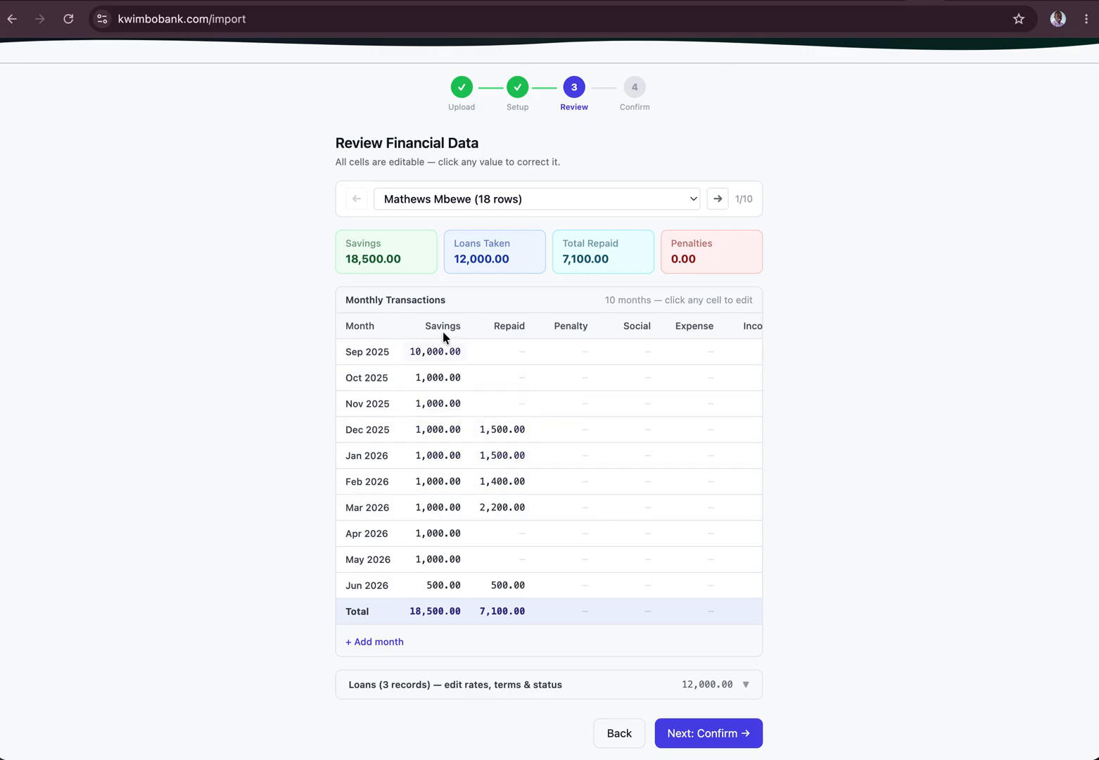
# Change the first member's Apr 2026 savings from 1000 to 2000, then view the next member.
pyautogui.scroll(-1, 439, 449)
pyautogui.scroll(1, 439, 448)
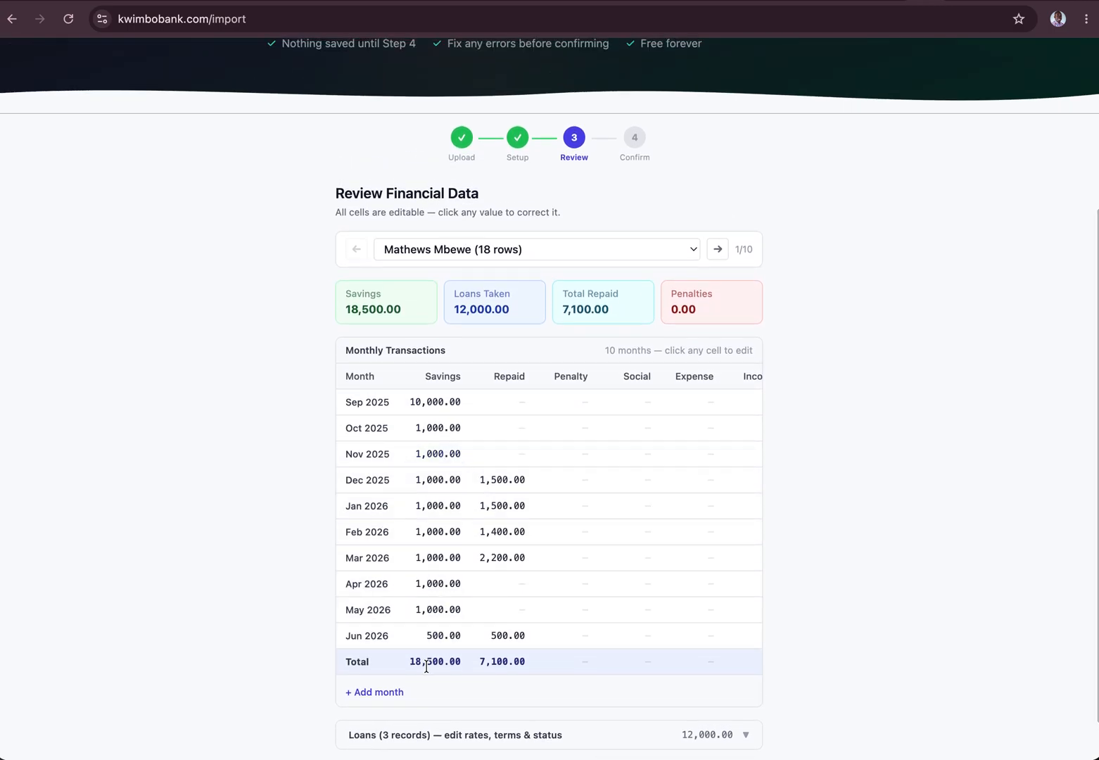
pyautogui.click(434, 582)
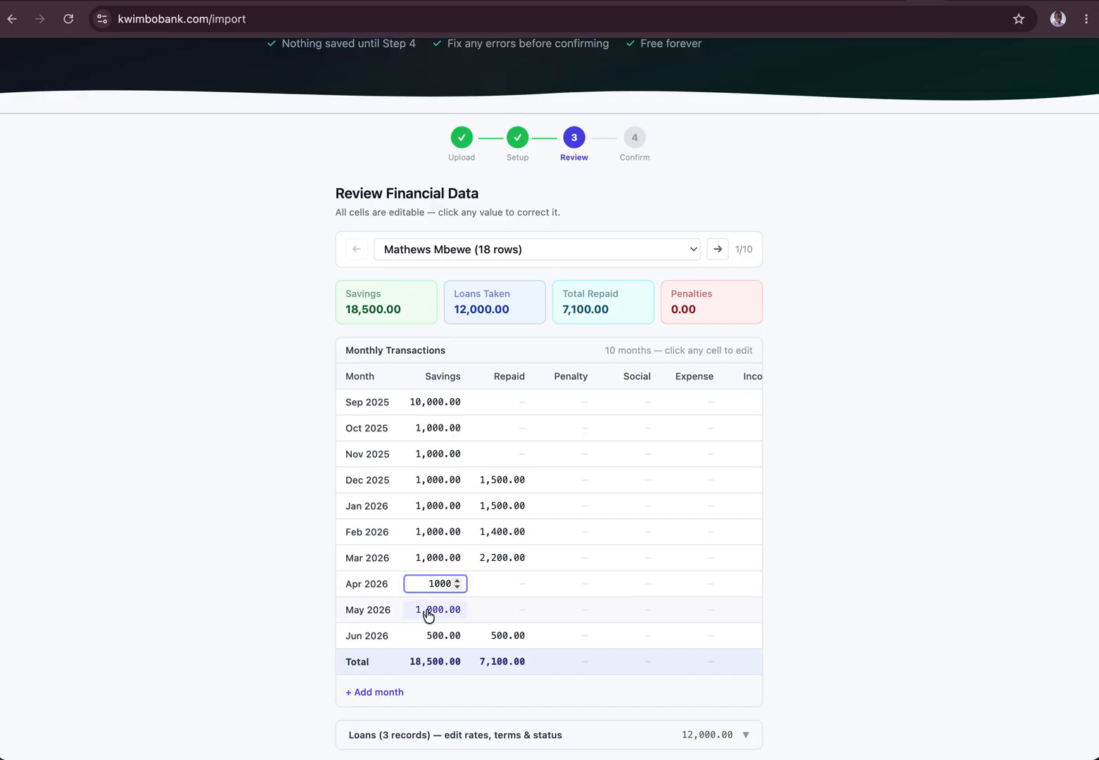
pyautogui.press('BackSpace')
pyautogui.press('BackSpace')
pyautogui.press('BackSpace')
pyautogui.press('BackSpace')
pyautogui.write('2000')
pyautogui.scroll(-1, 506, 606)
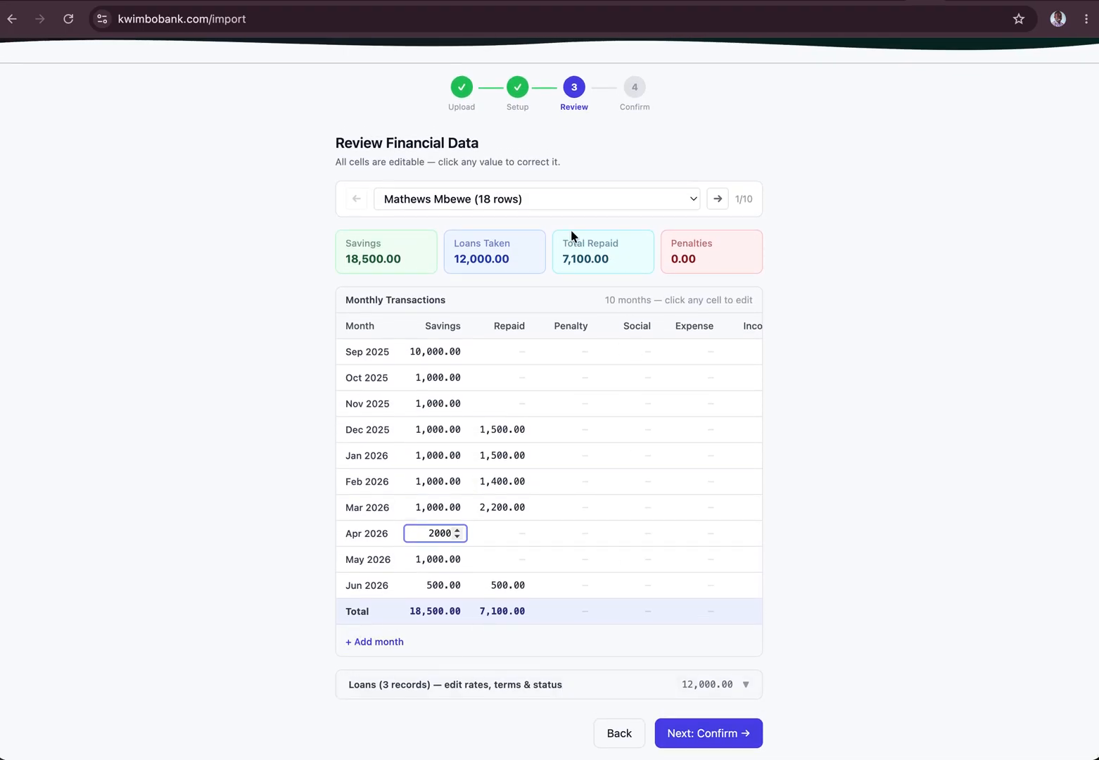
pyautogui.click(717, 199)
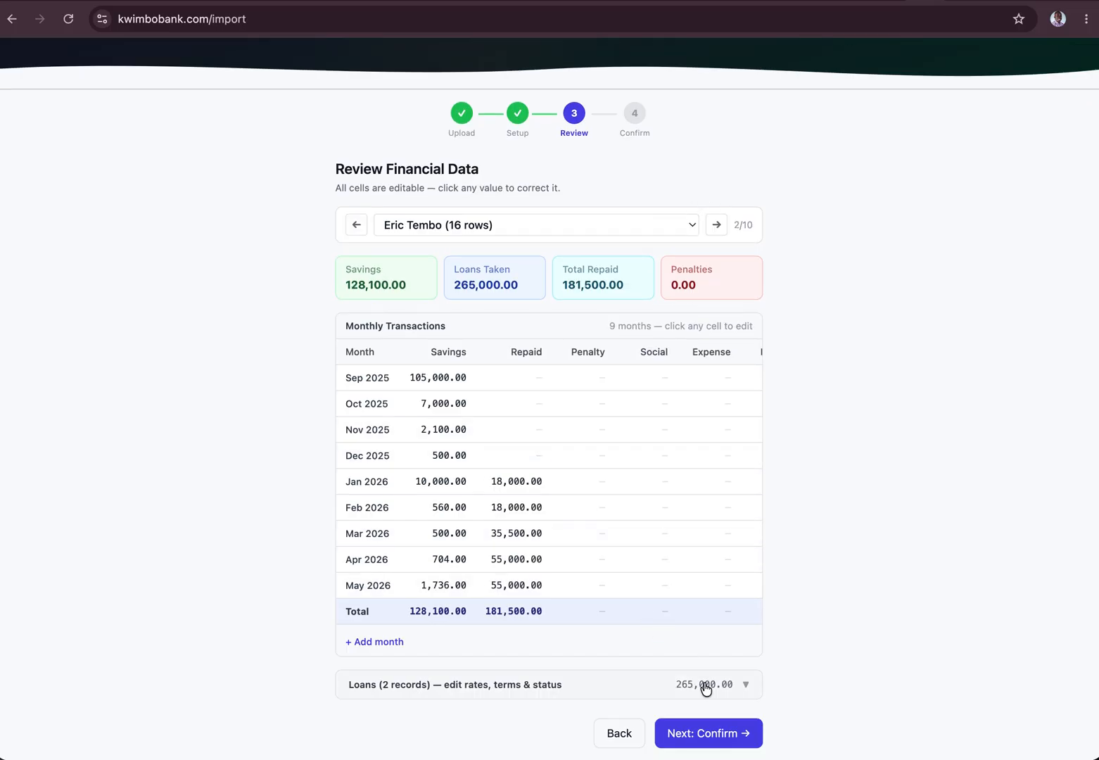
# Confirm the import, start a free account, and enter the account e-mail address.
pyautogui.click(702, 735)
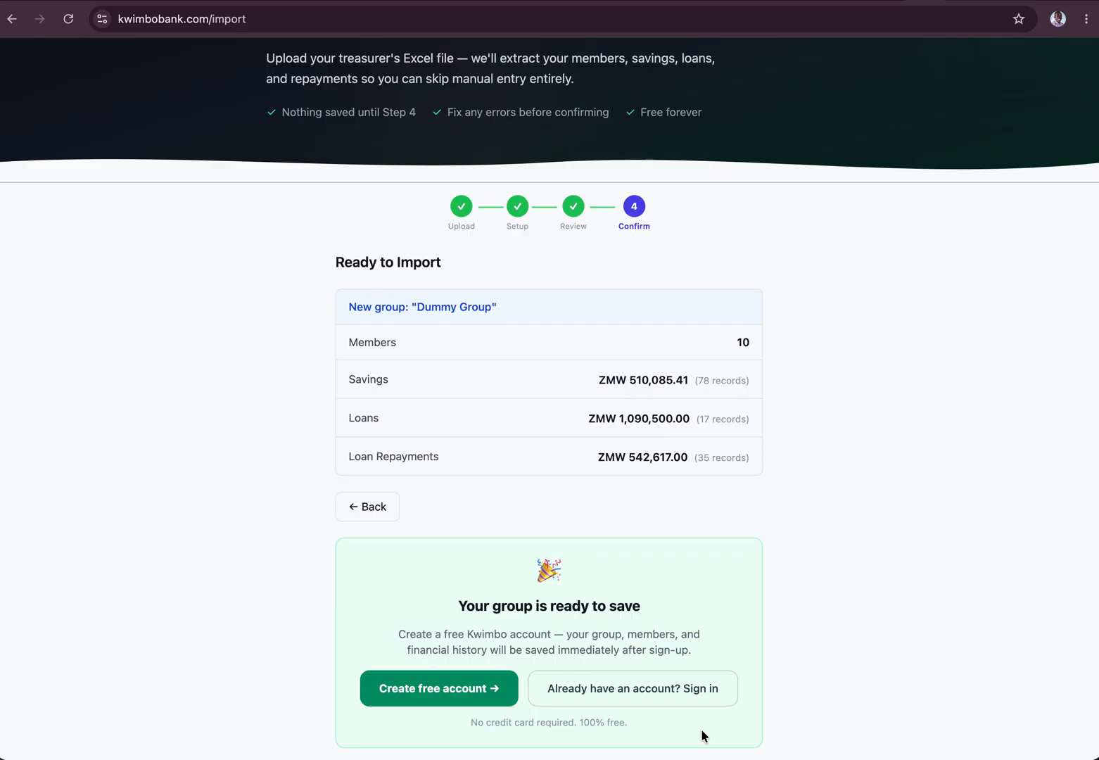
pyautogui.click(451, 689)
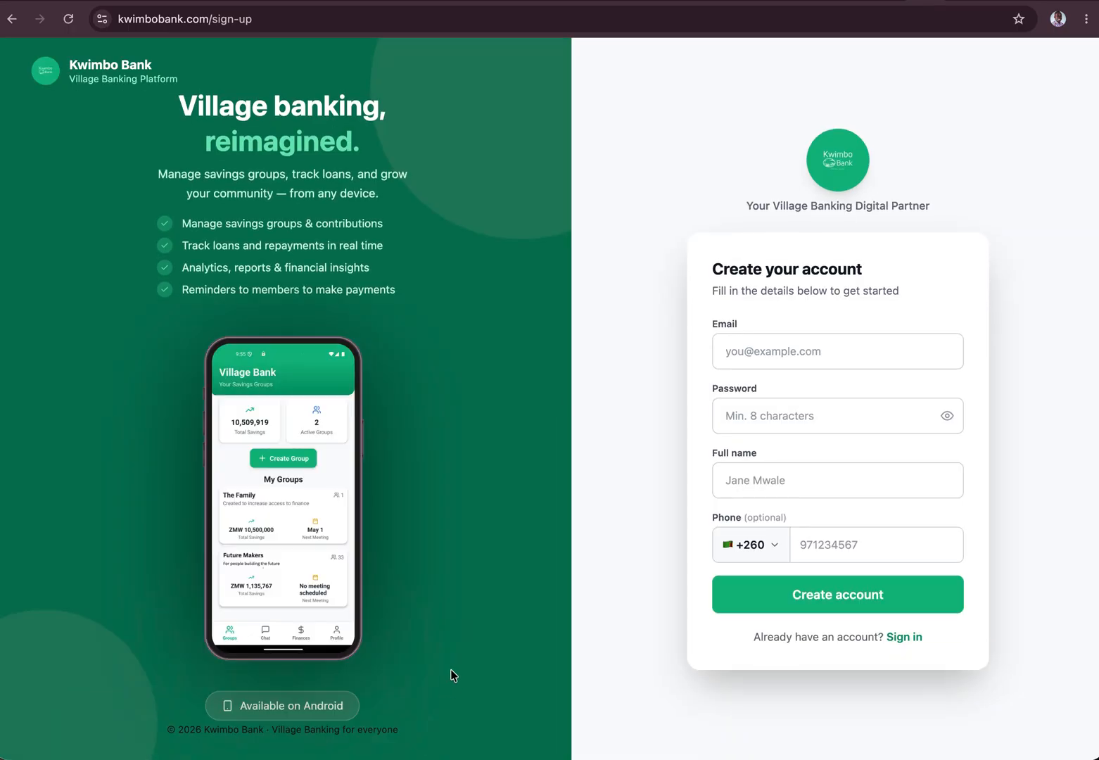
pyautogui.click(803, 350)
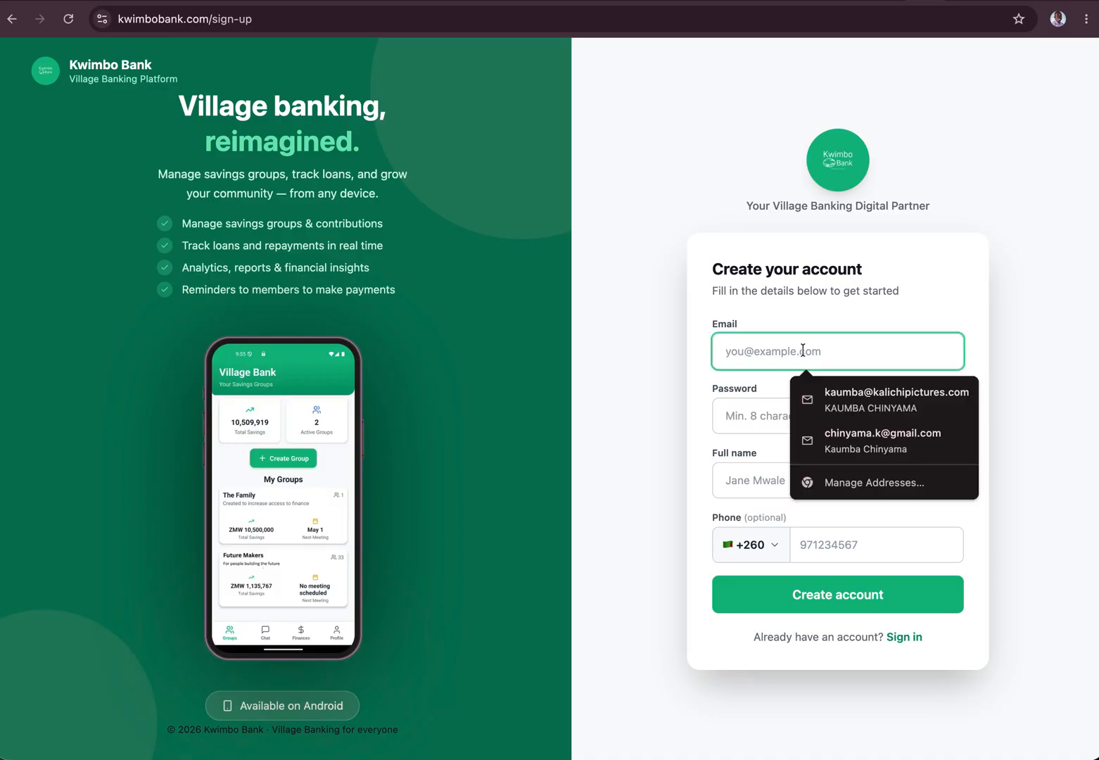
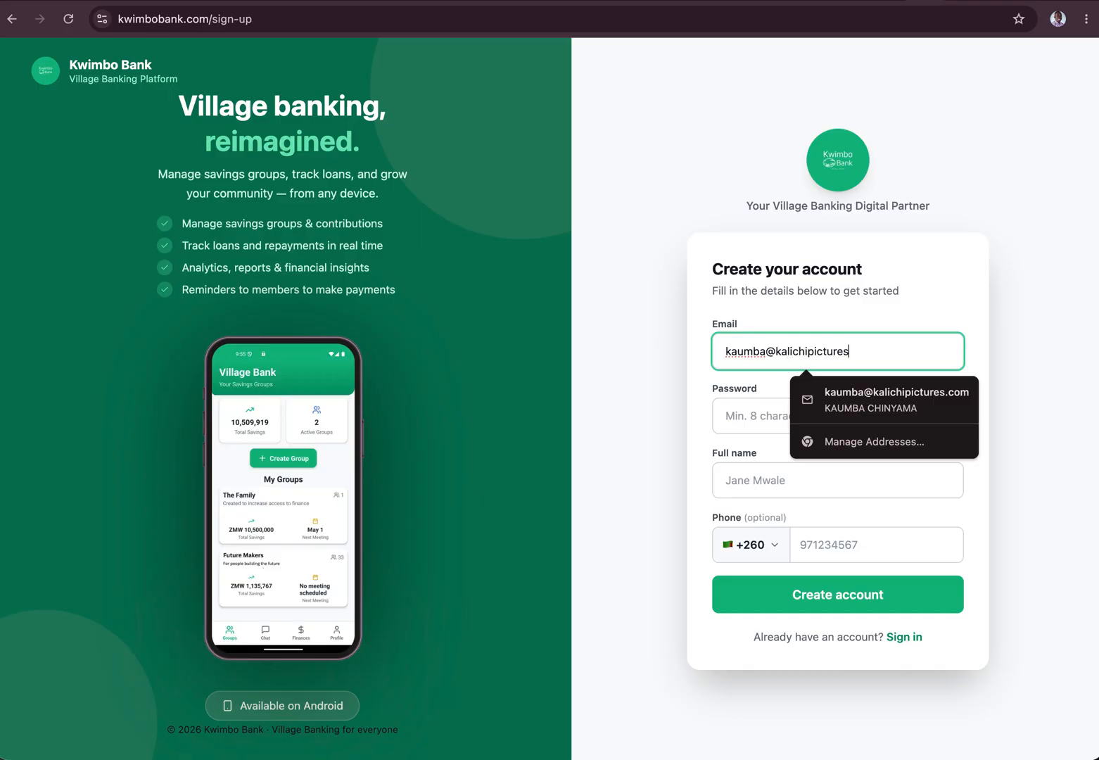
# Enter the password, full name and phone number, submit, and pass the Cloudflare check.
pyautogui.click(744, 423)
pyautogui.click(793, 480)
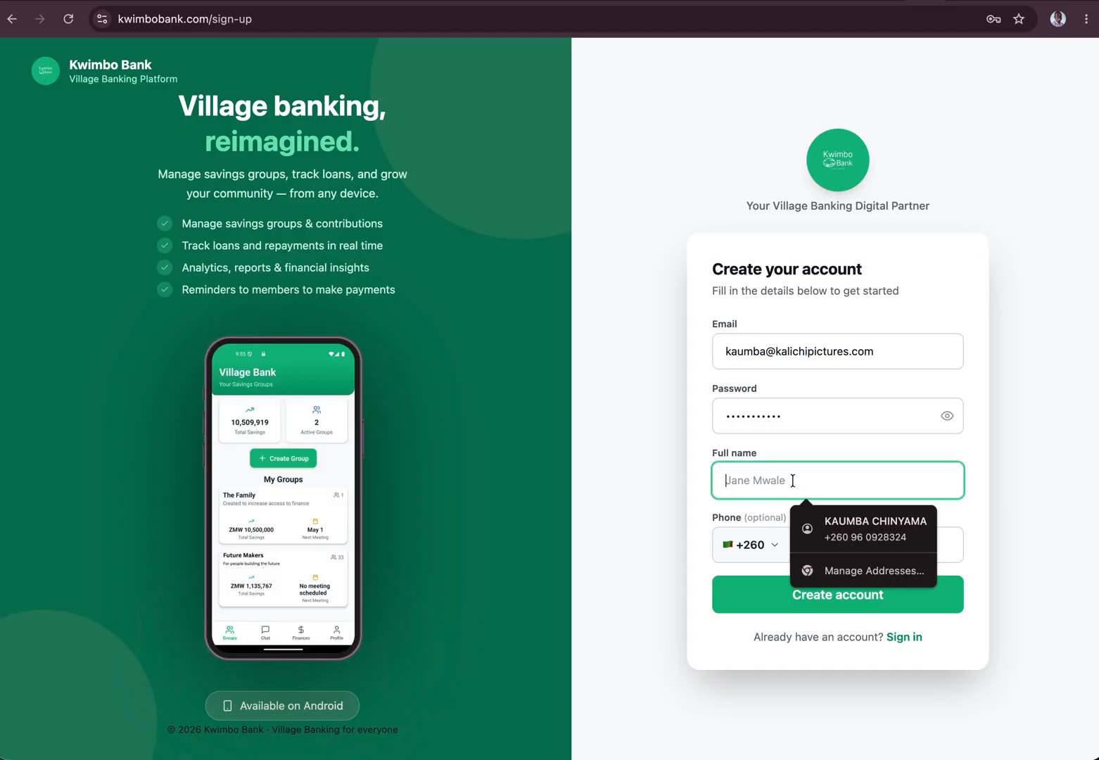
pyautogui.write('Barack Obama')
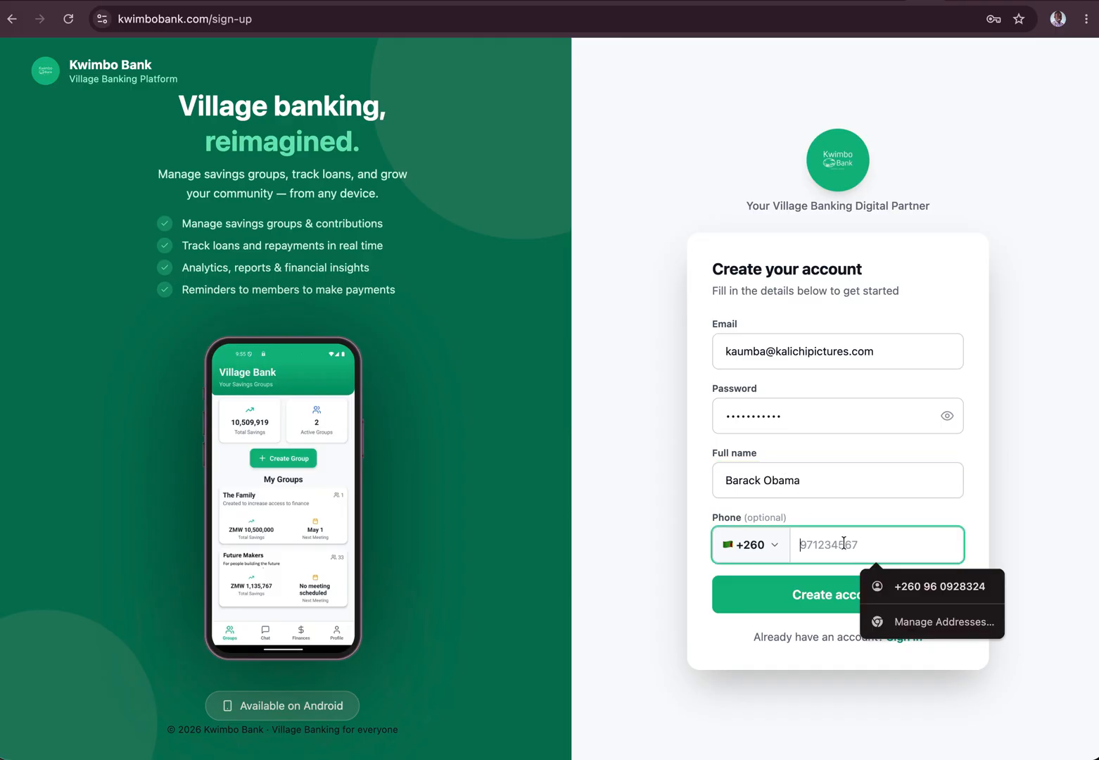
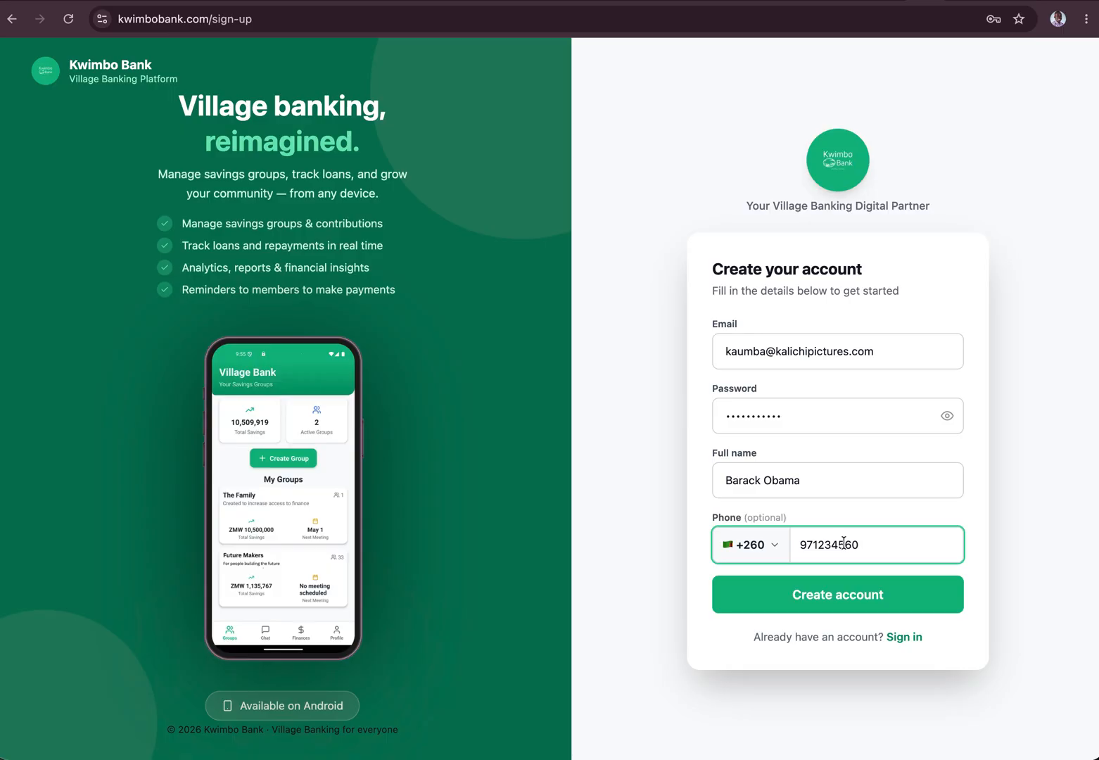
pyautogui.click(811, 593)
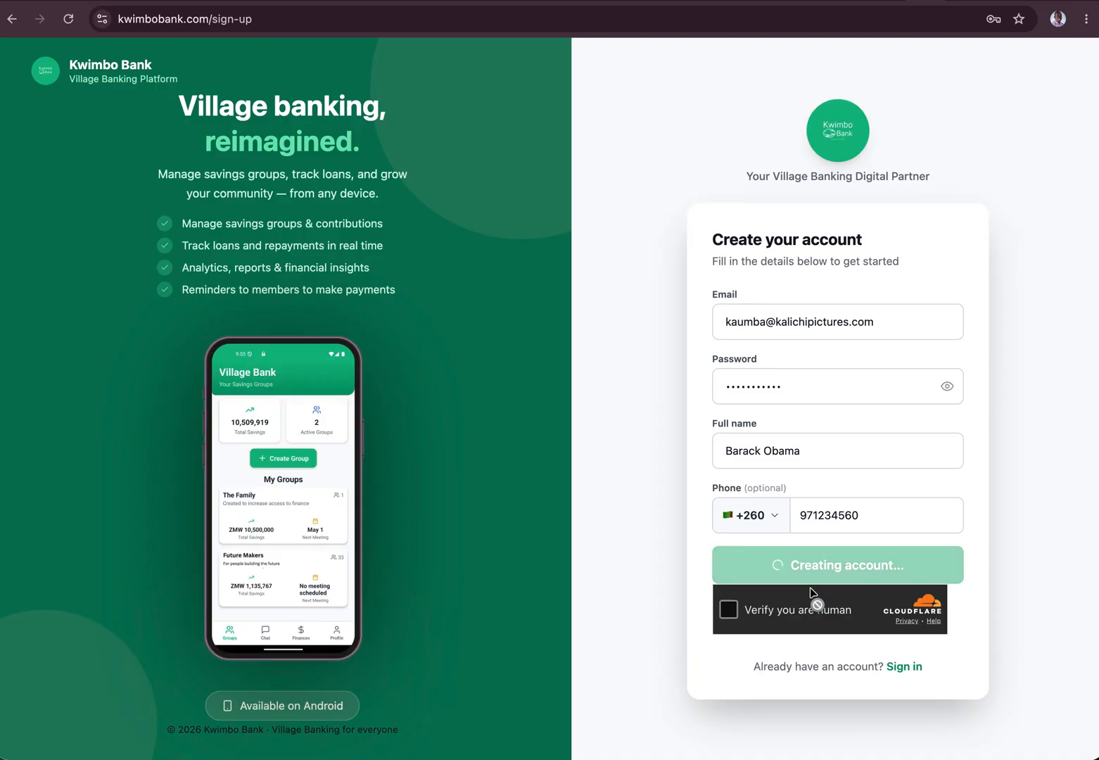
pyautogui.click(728, 610)
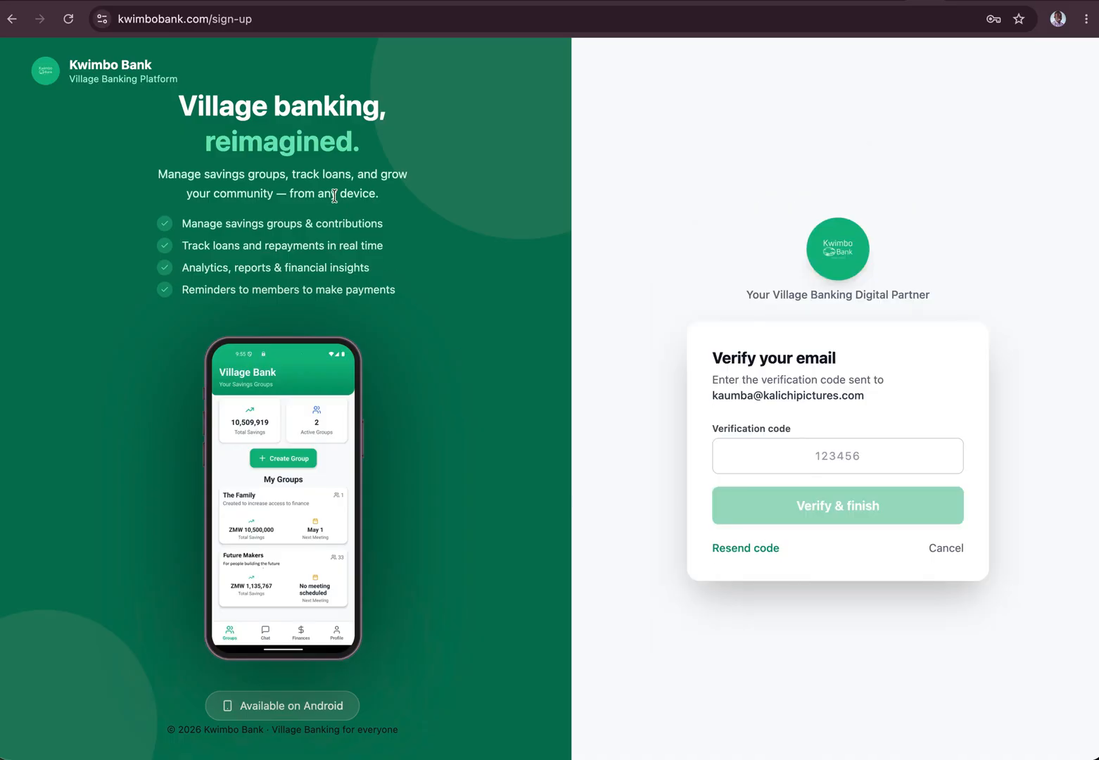
# In Gmail's Accounts and Import settings, fetch new mail with Check mail now.
pyautogui.click(104, 0)
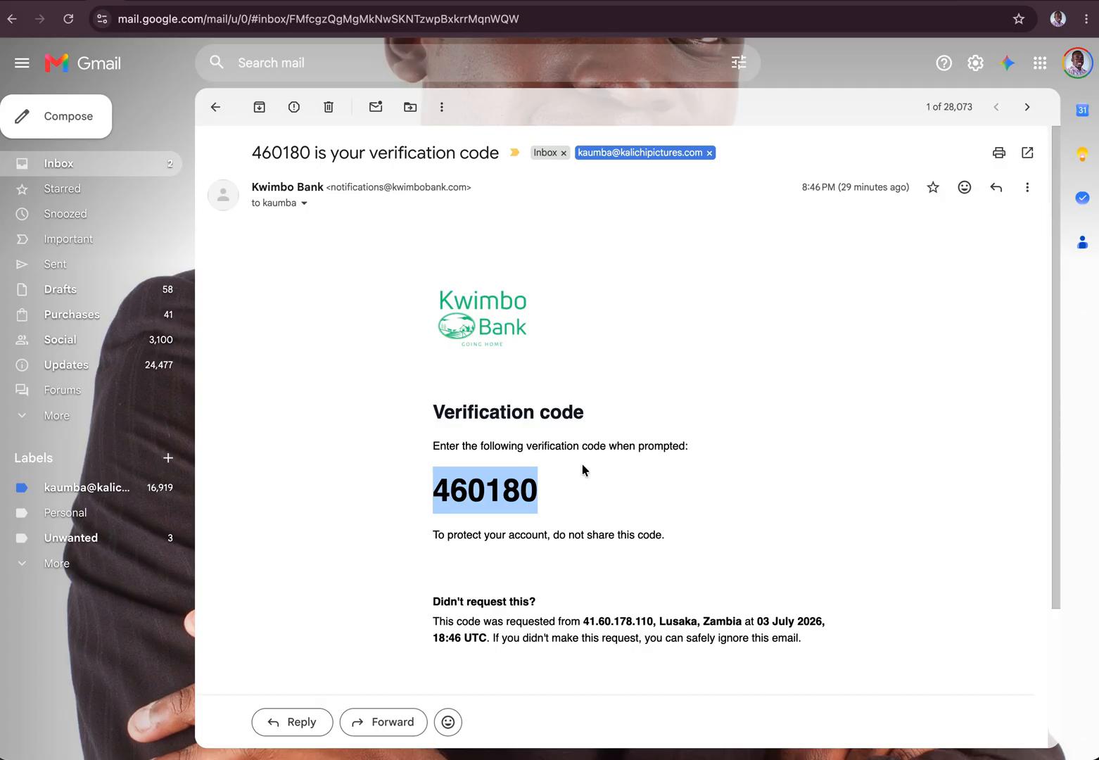
pyautogui.click(975, 63)
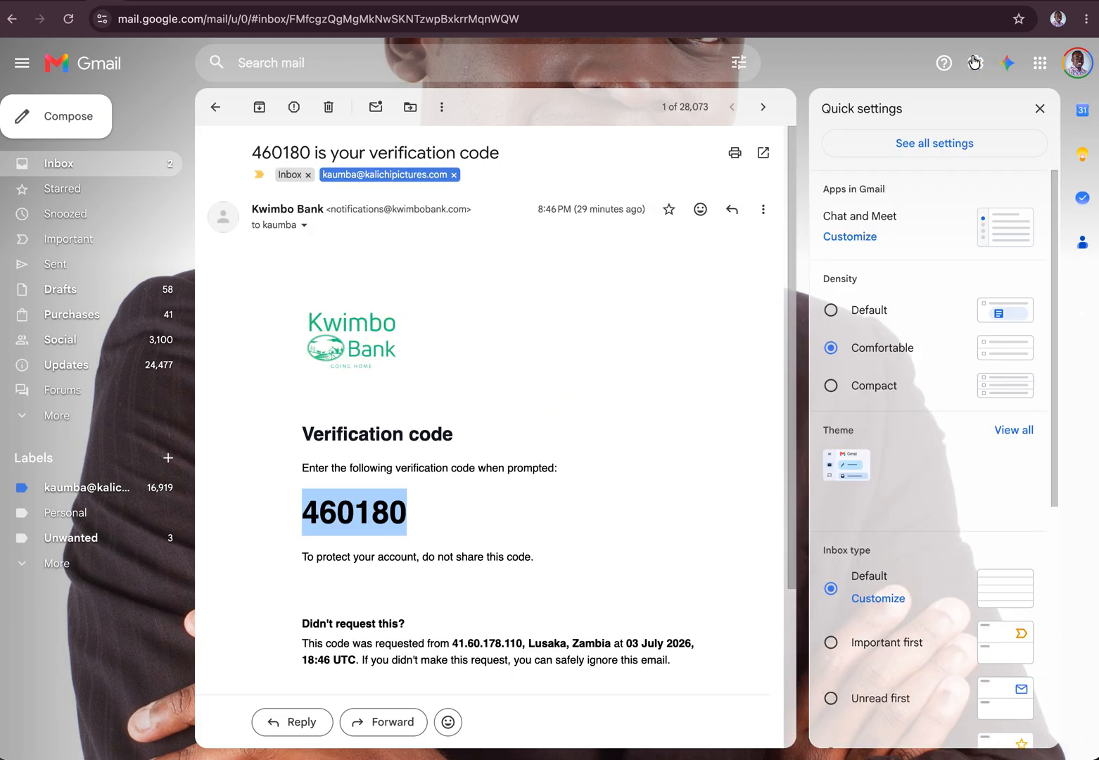
pyautogui.click(935, 143)
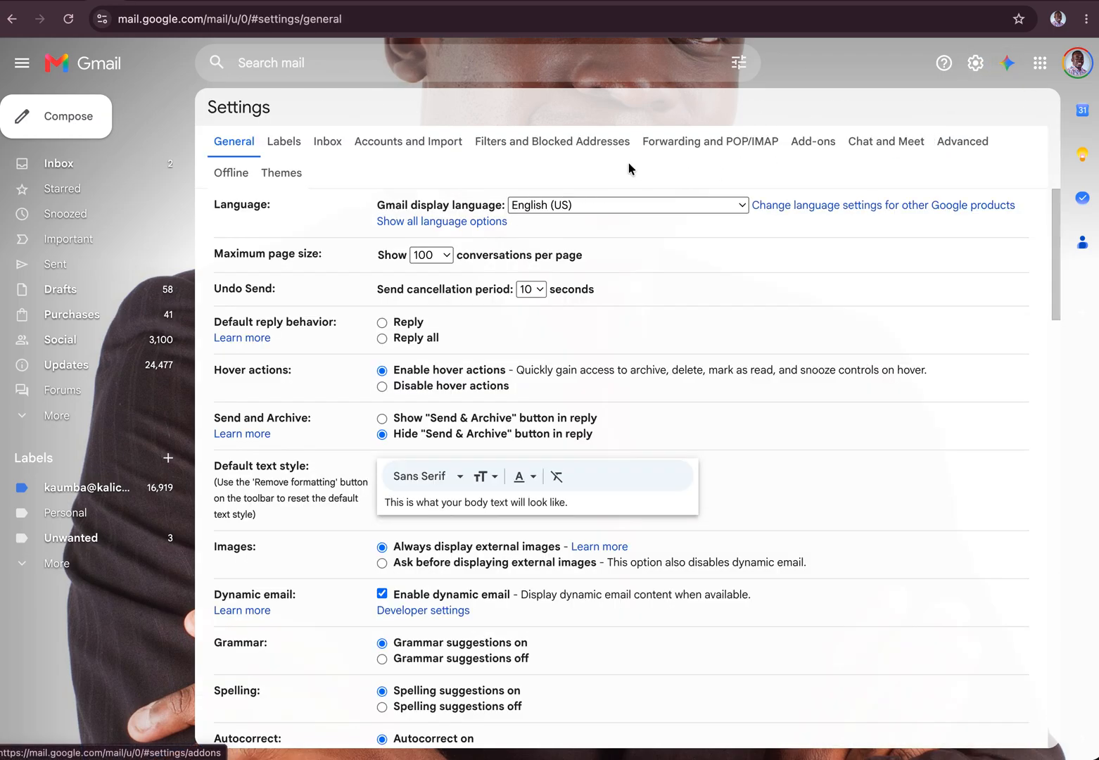
pyautogui.click(393, 143)
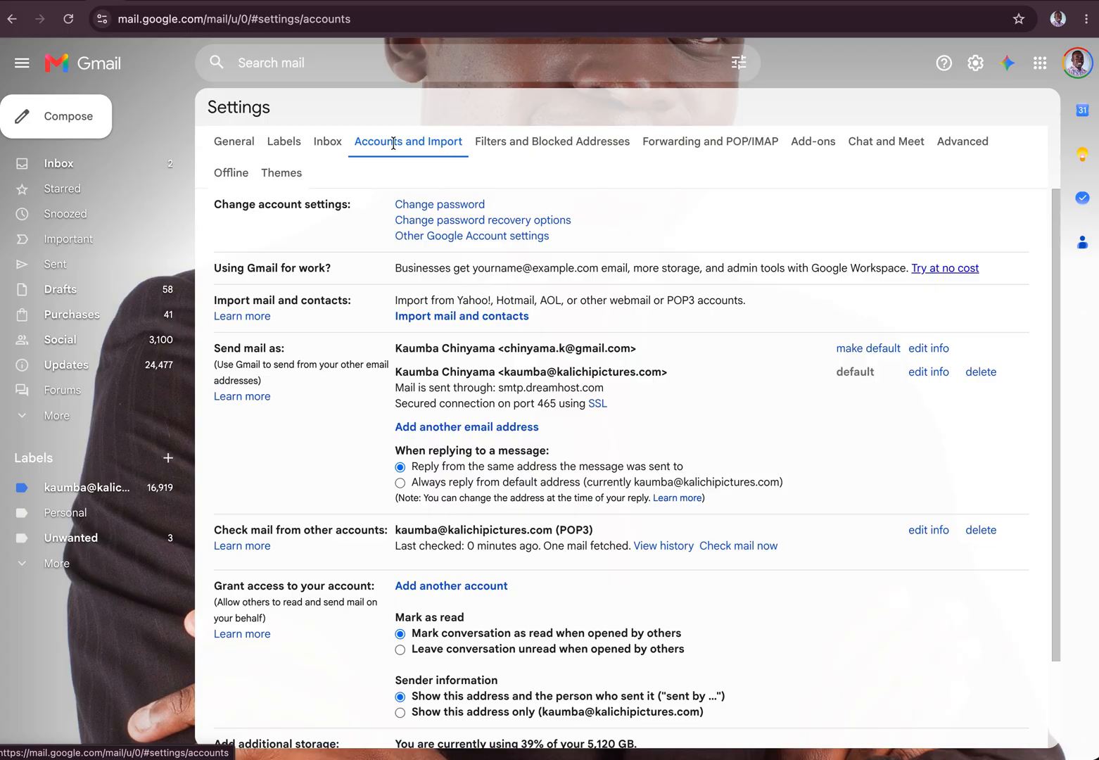
pyautogui.click(650, 548)
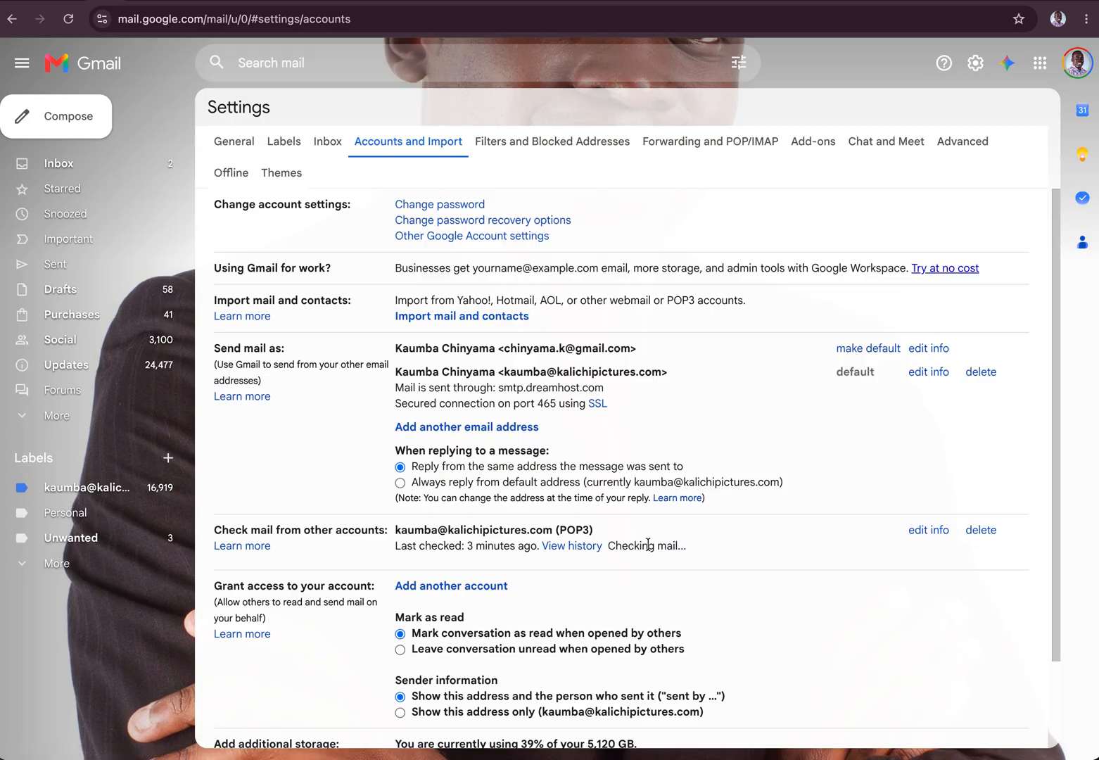
# Open the newest Kwimbo Bank verification email under Updates and copy its code.
pyautogui.click(103, 166)
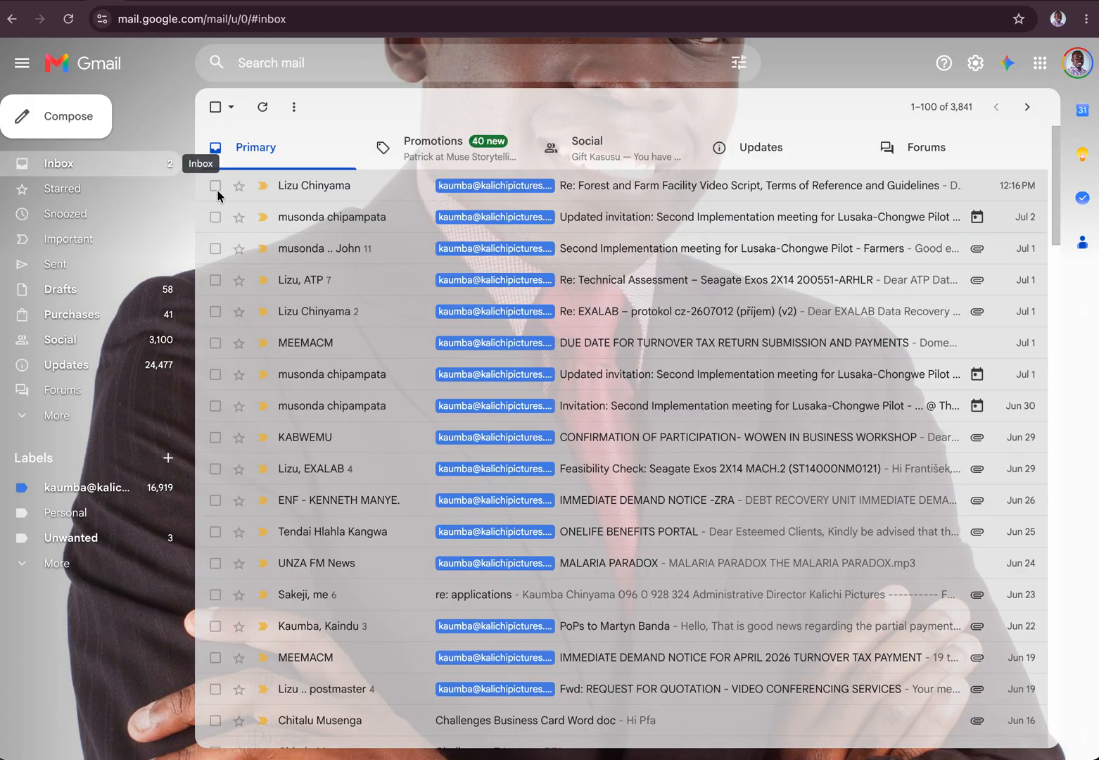
pyautogui.click(760, 160)
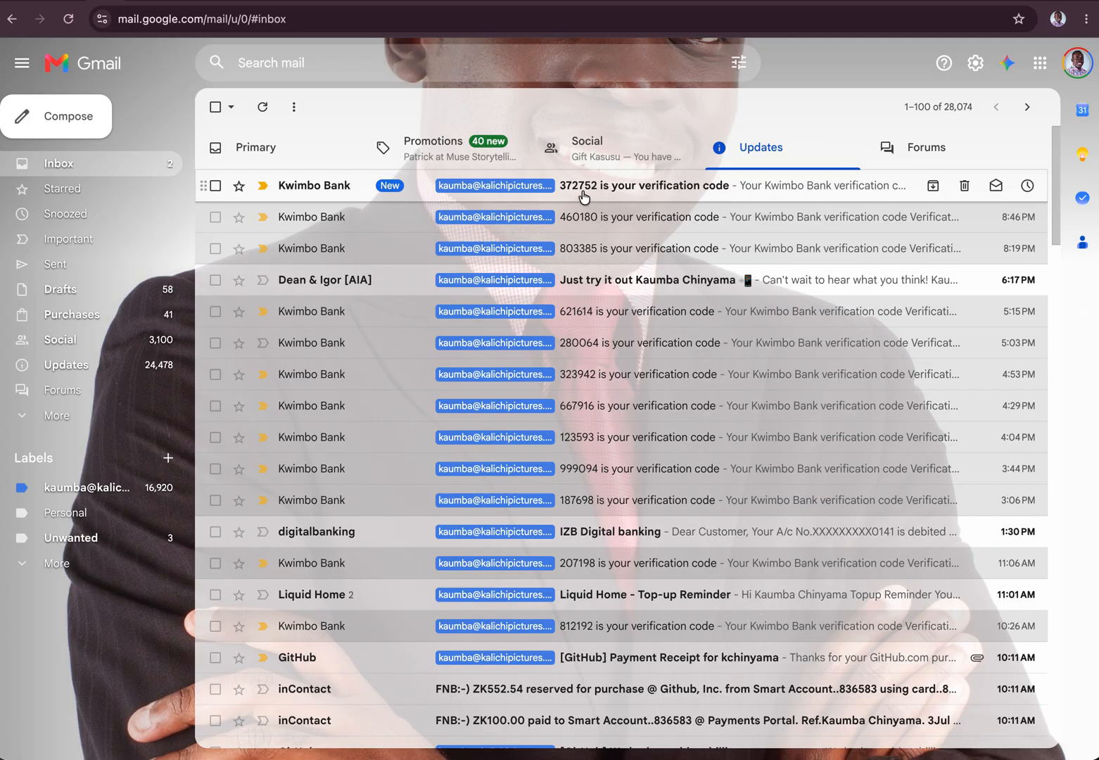
pyautogui.click(577, 189)
pyautogui.moveTo(539, 493); pyautogui.dragTo(430, 496)
pyautogui.hotkey('ctrl', 'c')
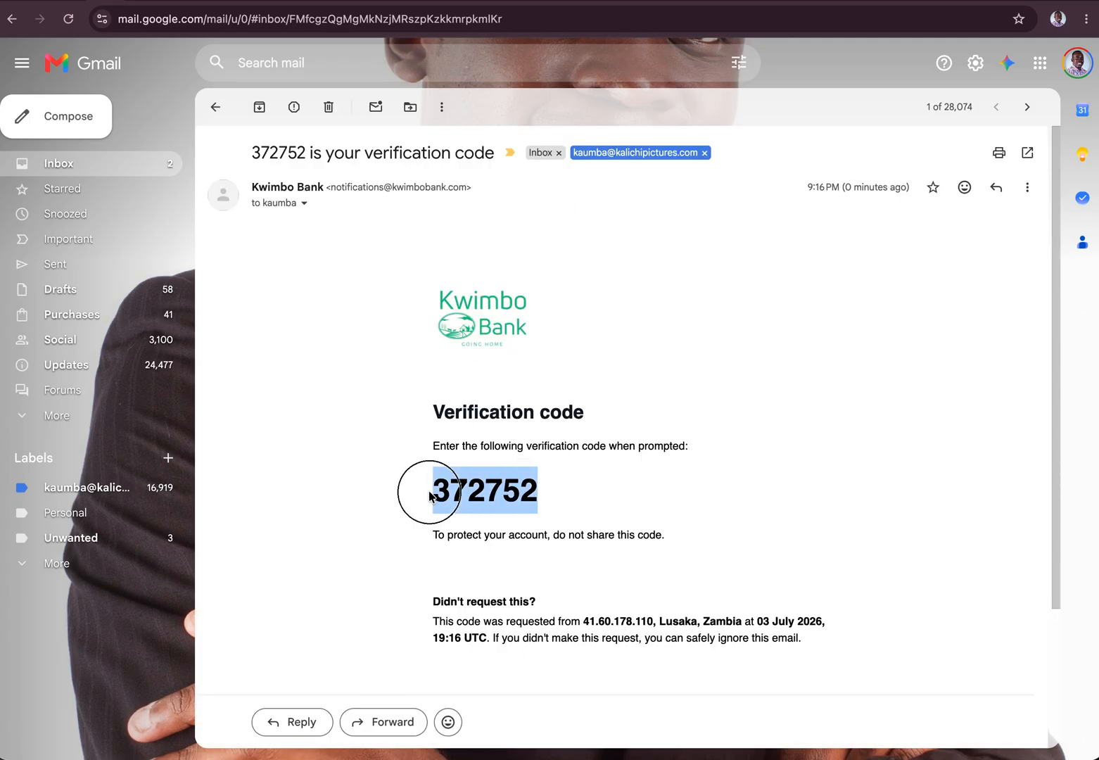
# Paste the copied verification code on the Kwimbo Bank sign-up page and finish with Verify & finish.
pyautogui.click(904, 0)
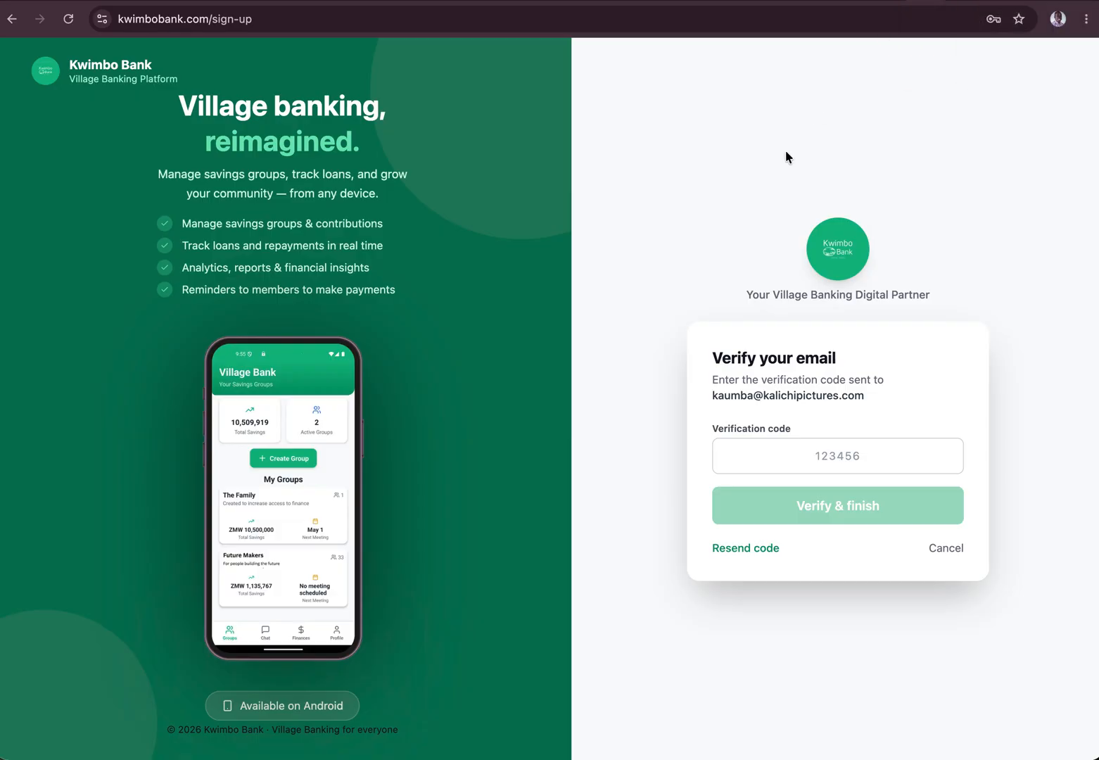
pyautogui.click(767, 464)
pyautogui.hotkey('ctrl', 'v')
pyautogui.click(810, 514)
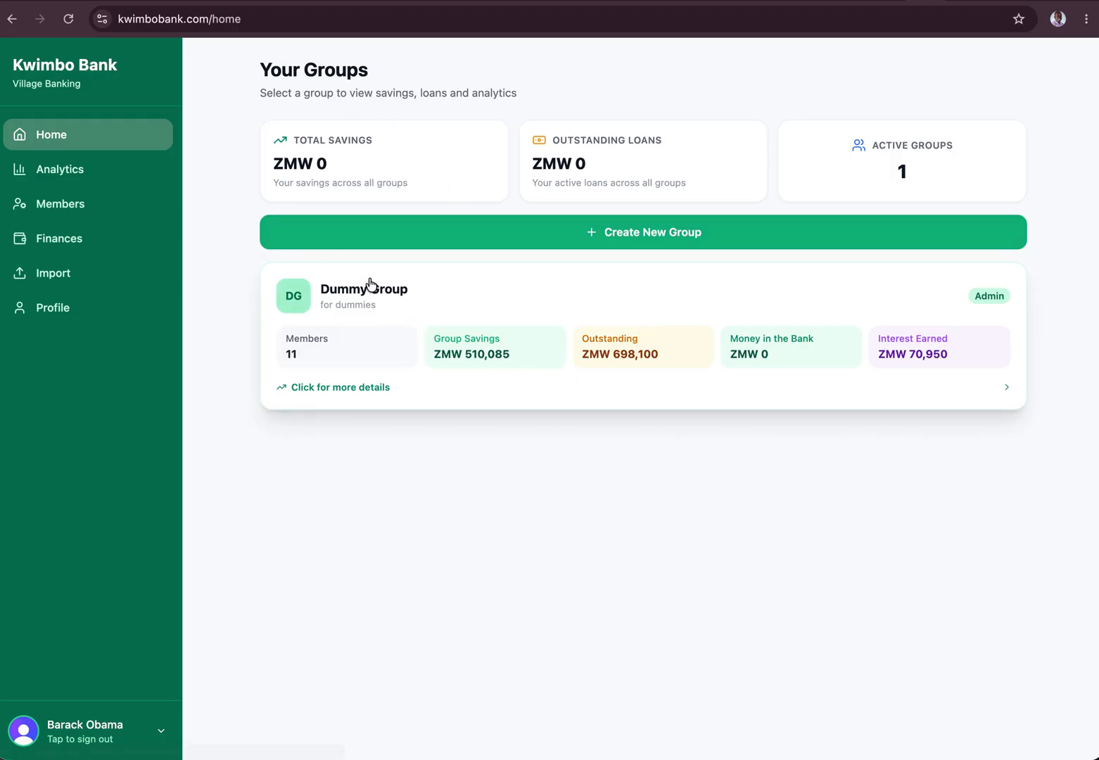
# Go to Dummy Group's Members list and open Edit Finances for the chairperson.
pyautogui.click(53, 205)
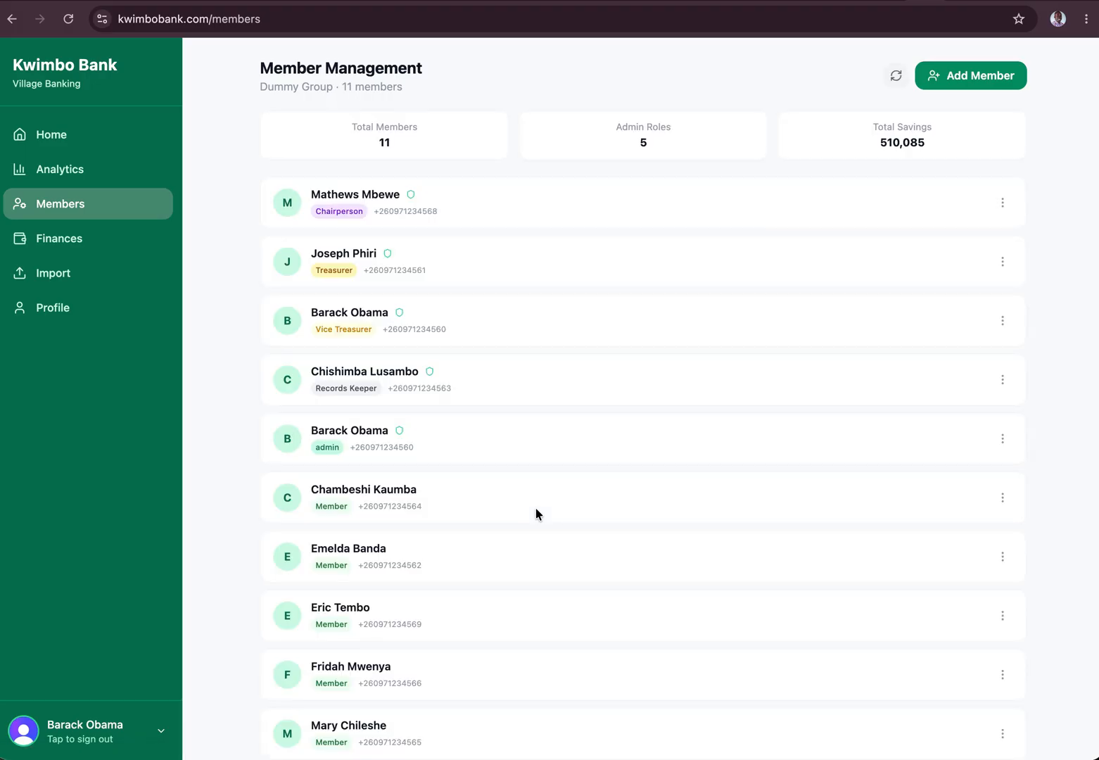
pyautogui.scroll(-1, 484, 429)
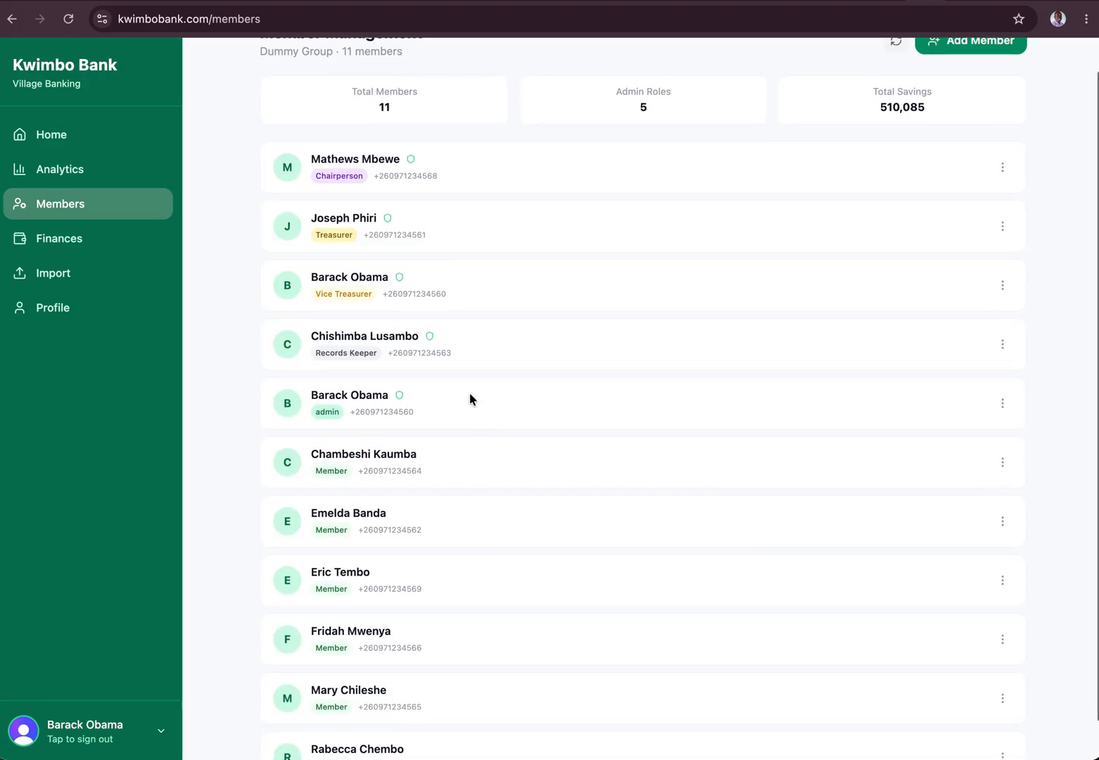
pyautogui.scroll(-1, 360, 544)
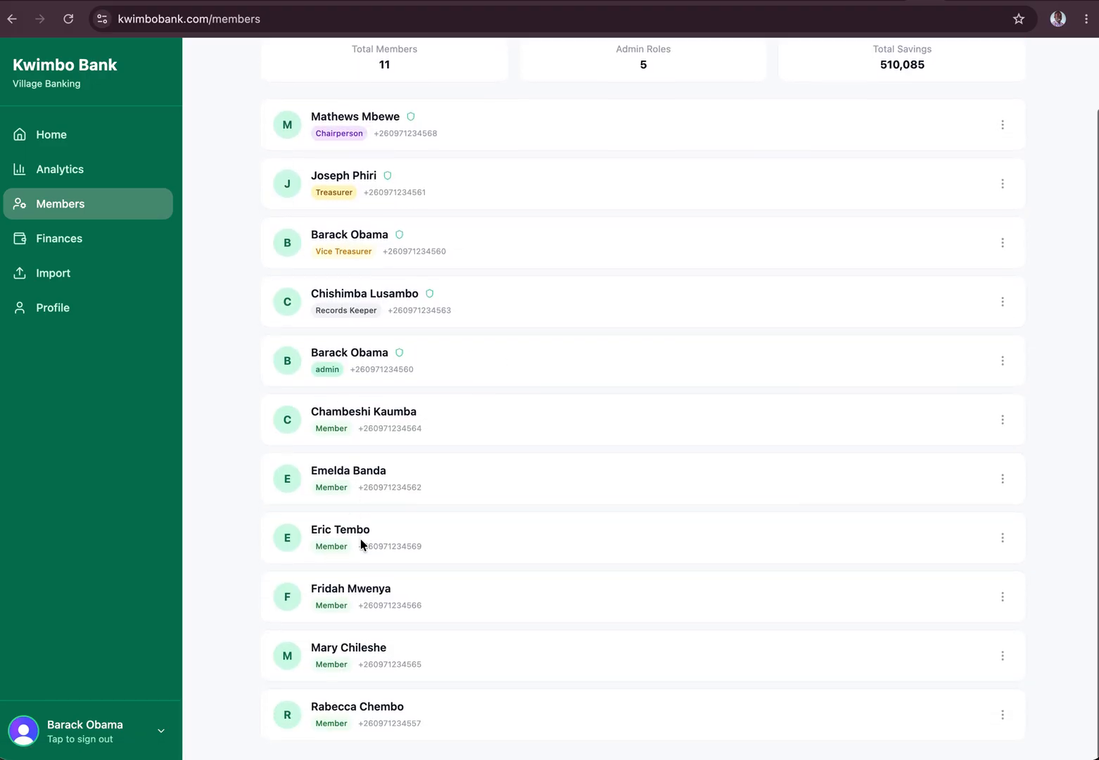
pyautogui.scroll(2, 361, 544)
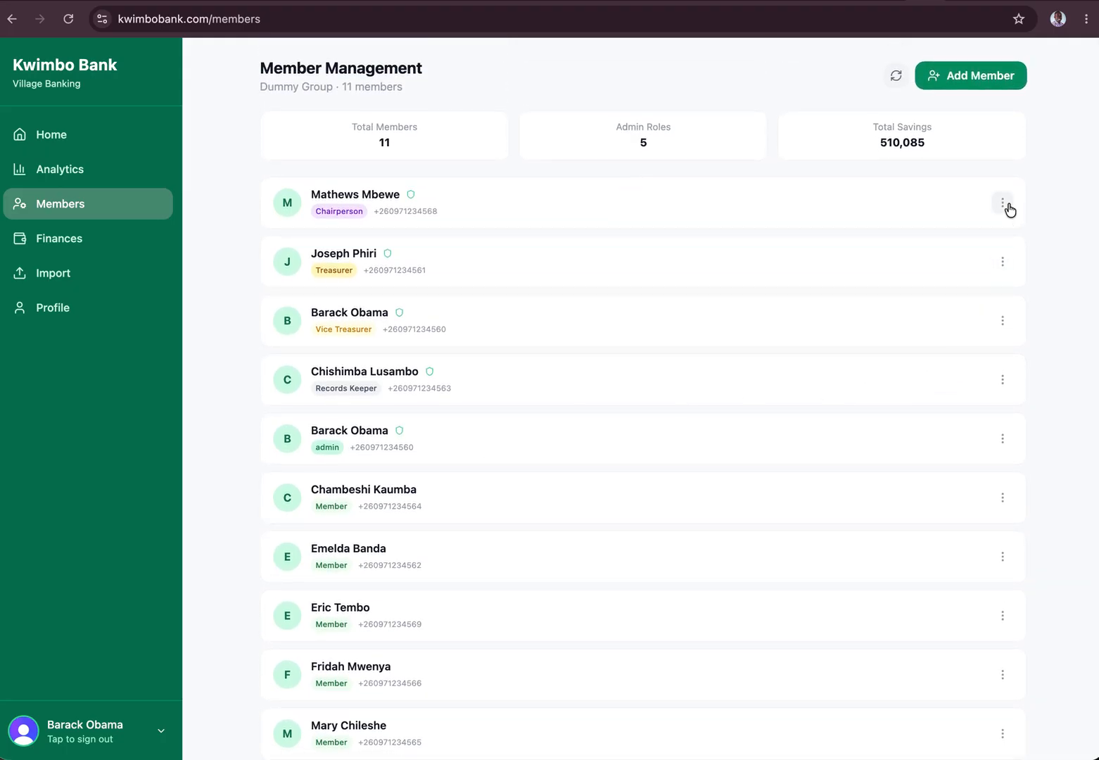
pyautogui.click(1004, 205)
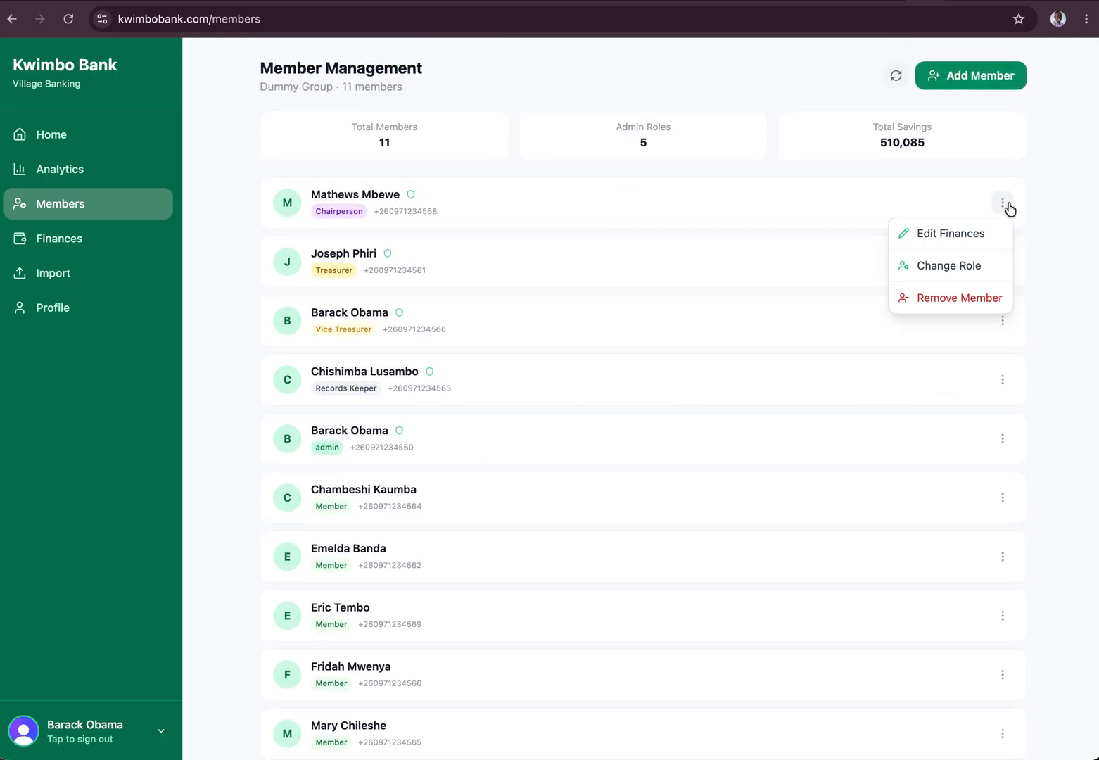
pyautogui.click(953, 240)
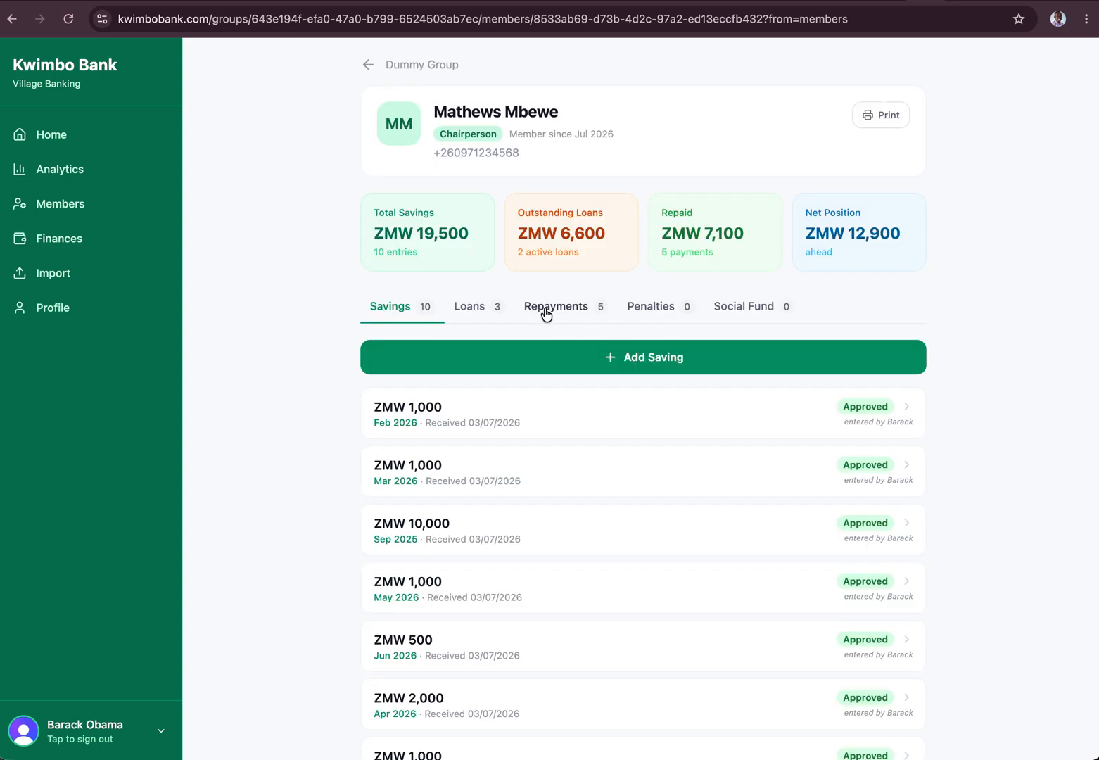
# Add a ZMW 30,000 loan for the chairperson over 4 instalments, received 8 May 2026.
pyautogui.click(473, 306)
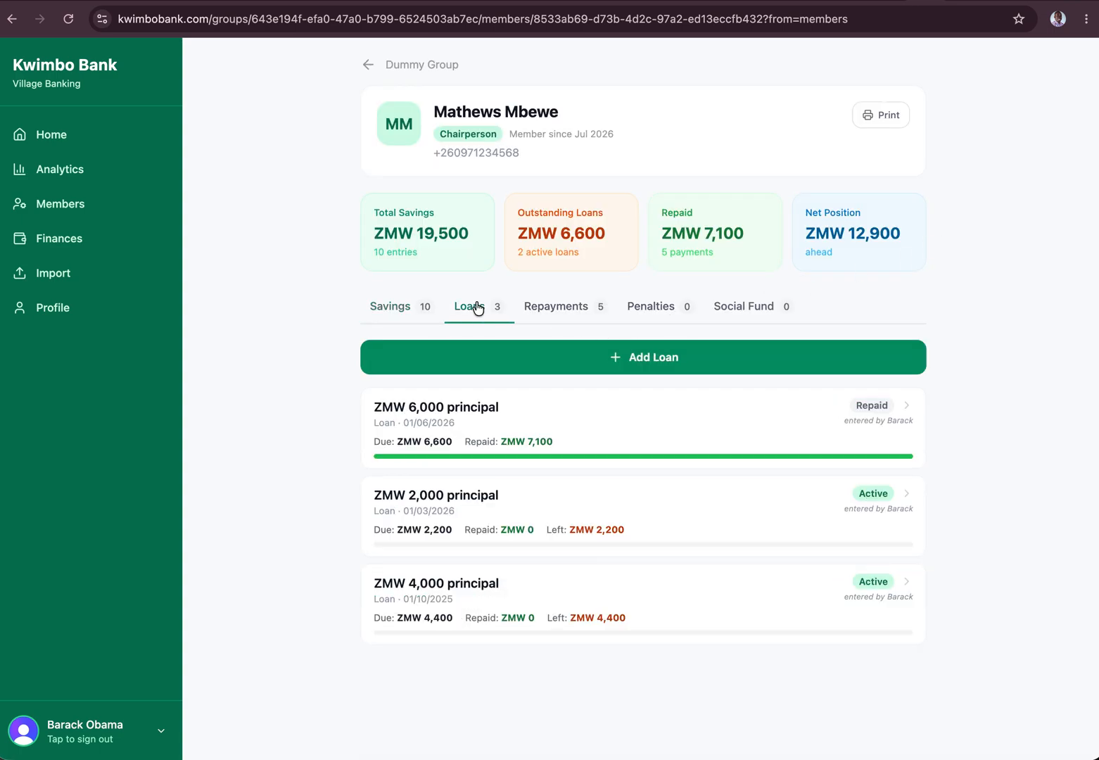
pyautogui.click(665, 360)
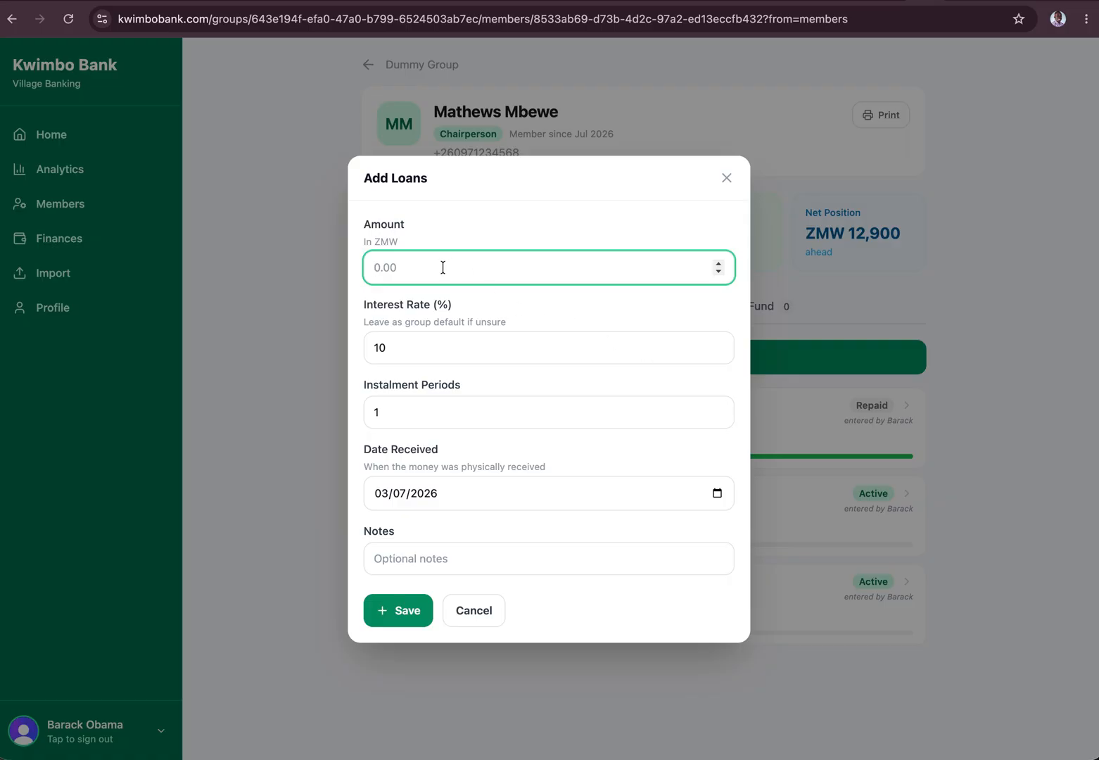
pyautogui.write('30000')
pyautogui.click(719, 408)
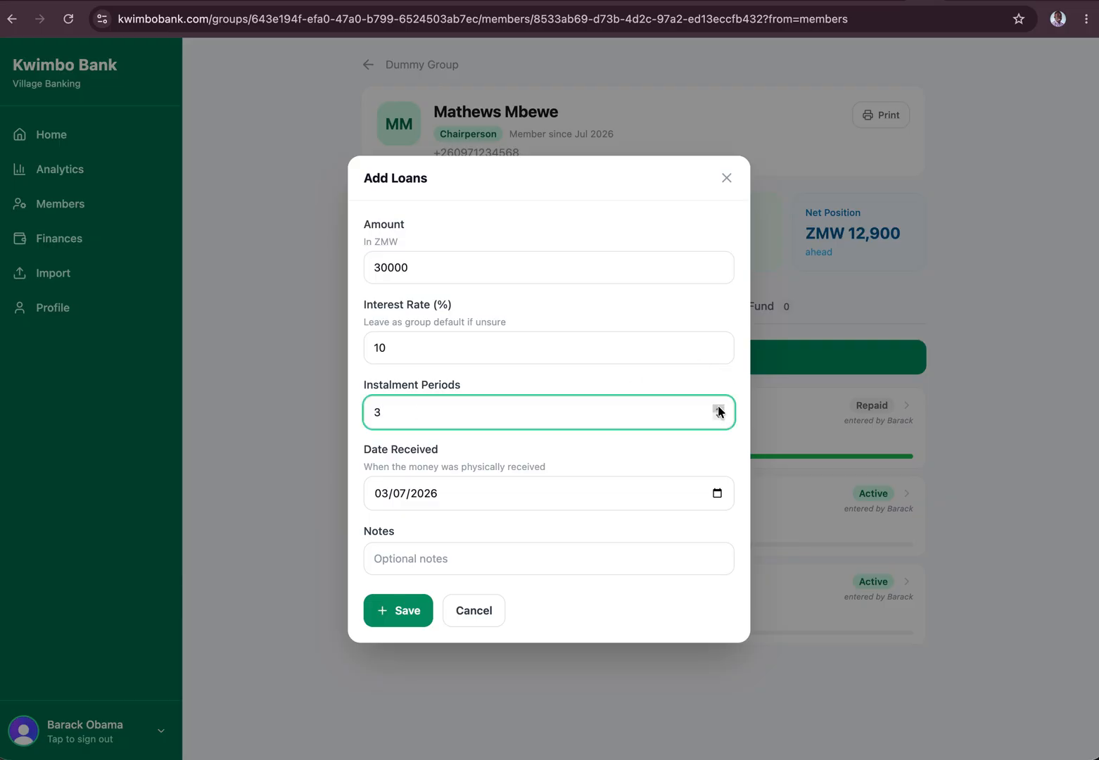
pyautogui.click(718, 408)
pyautogui.click(482, 505)
pyautogui.click(717, 494)
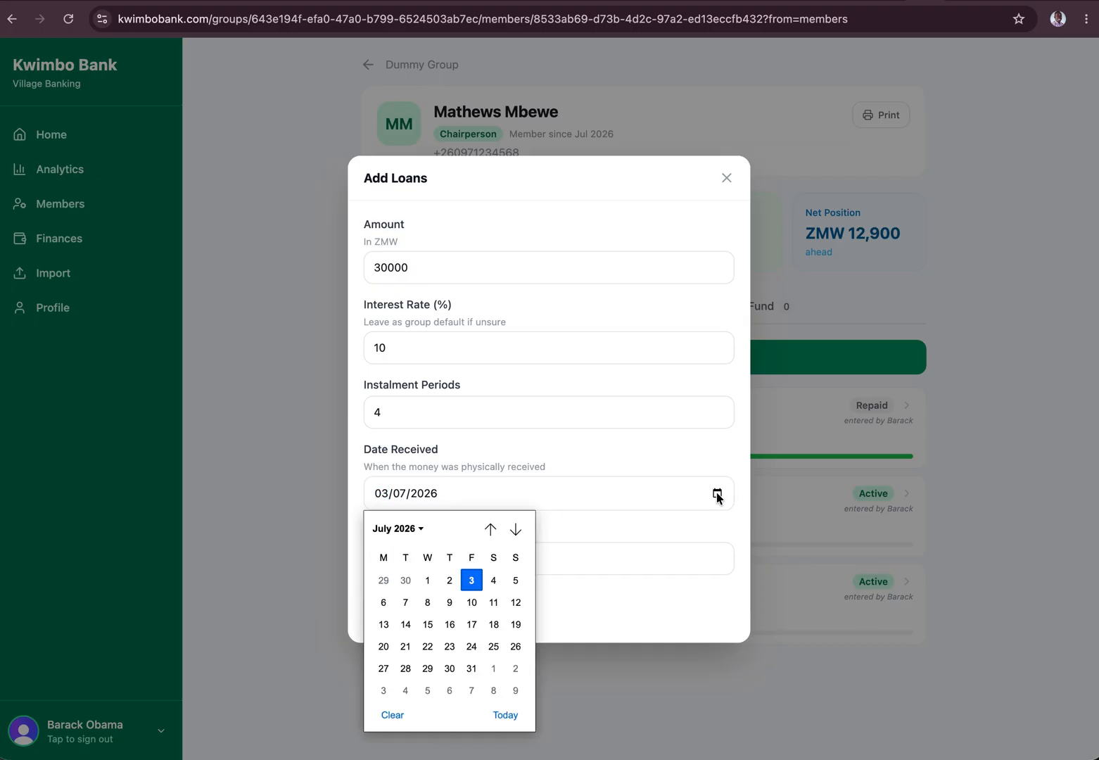
pyautogui.click(493, 536)
pyautogui.click(492, 536)
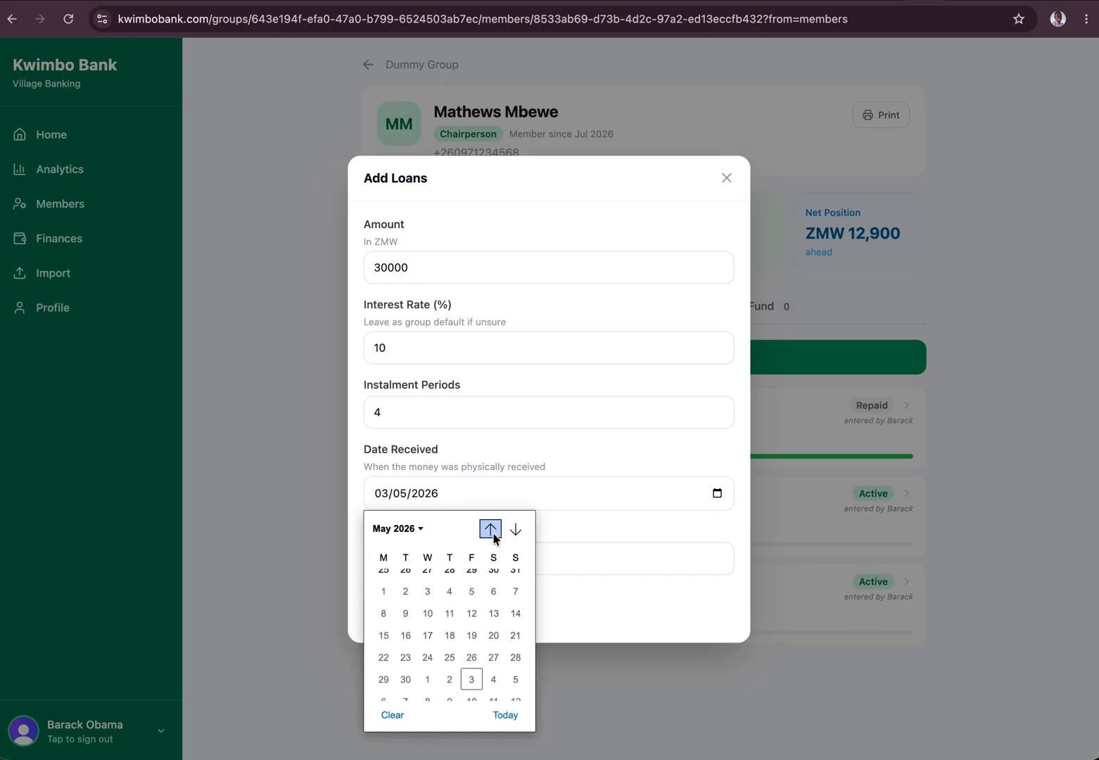
pyautogui.click(471, 598)
pyautogui.click(408, 610)
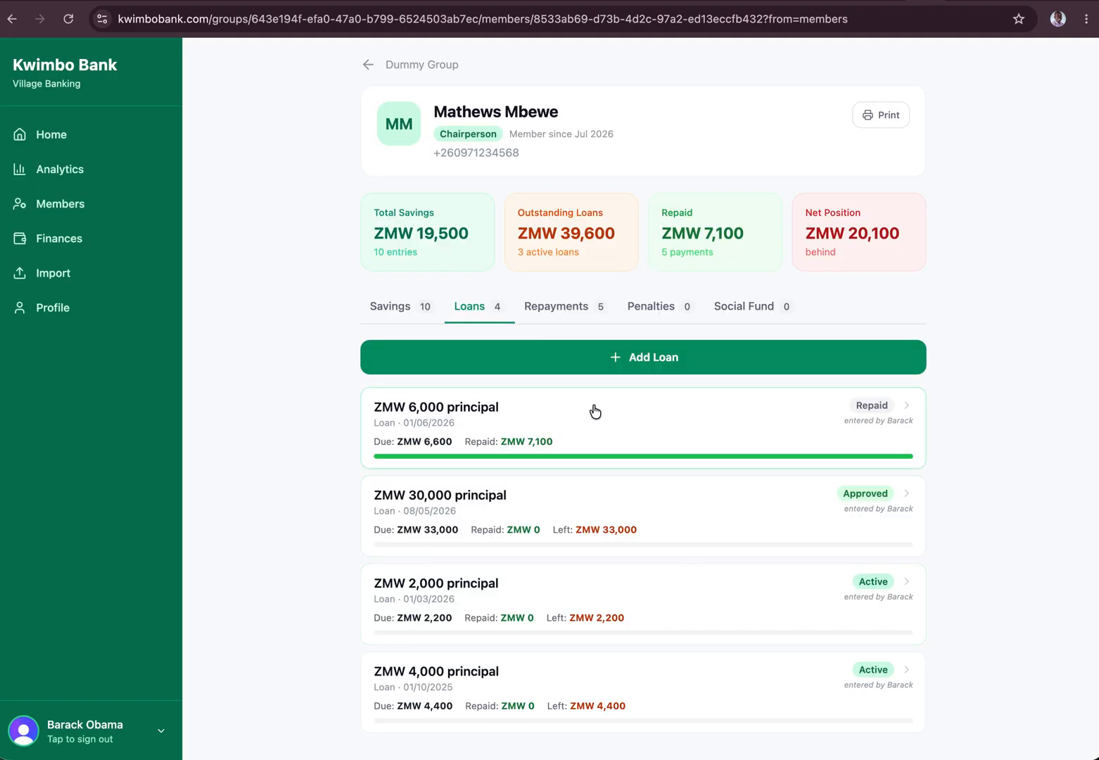
# Record a ZMW 3,000 repayment on the 30,000 loan dated 2 June 2026, then open Analytics.
pyautogui.click(560, 320)
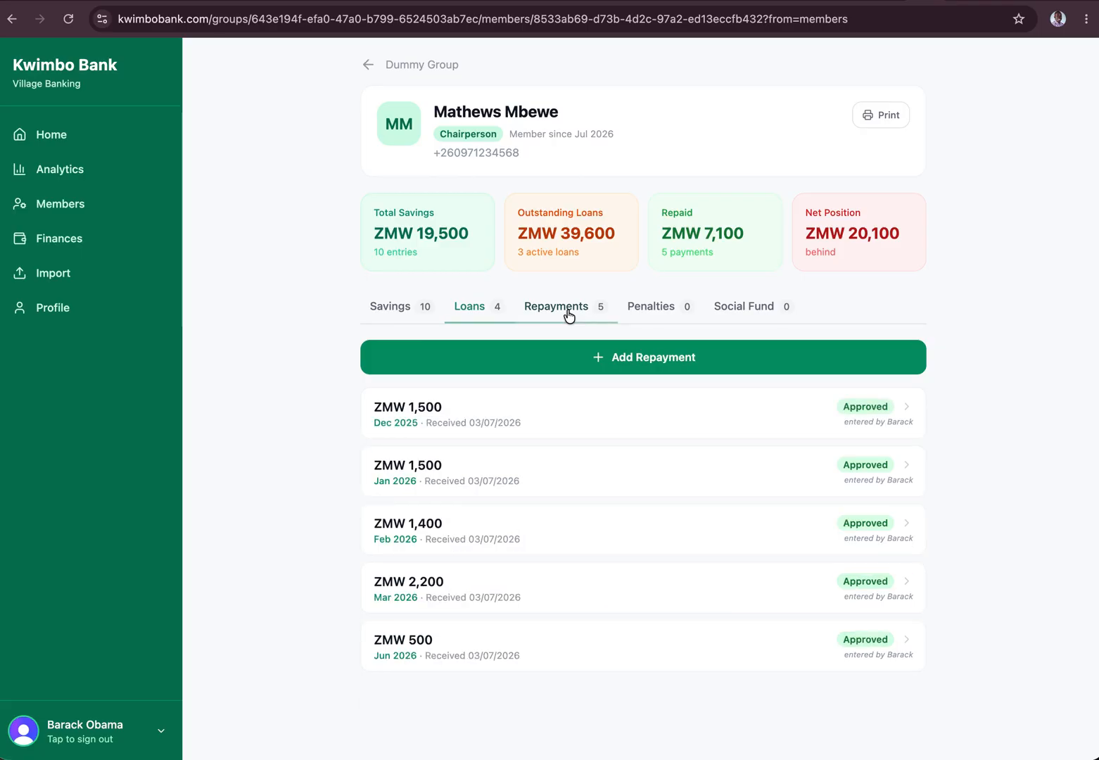
pyautogui.click(633, 366)
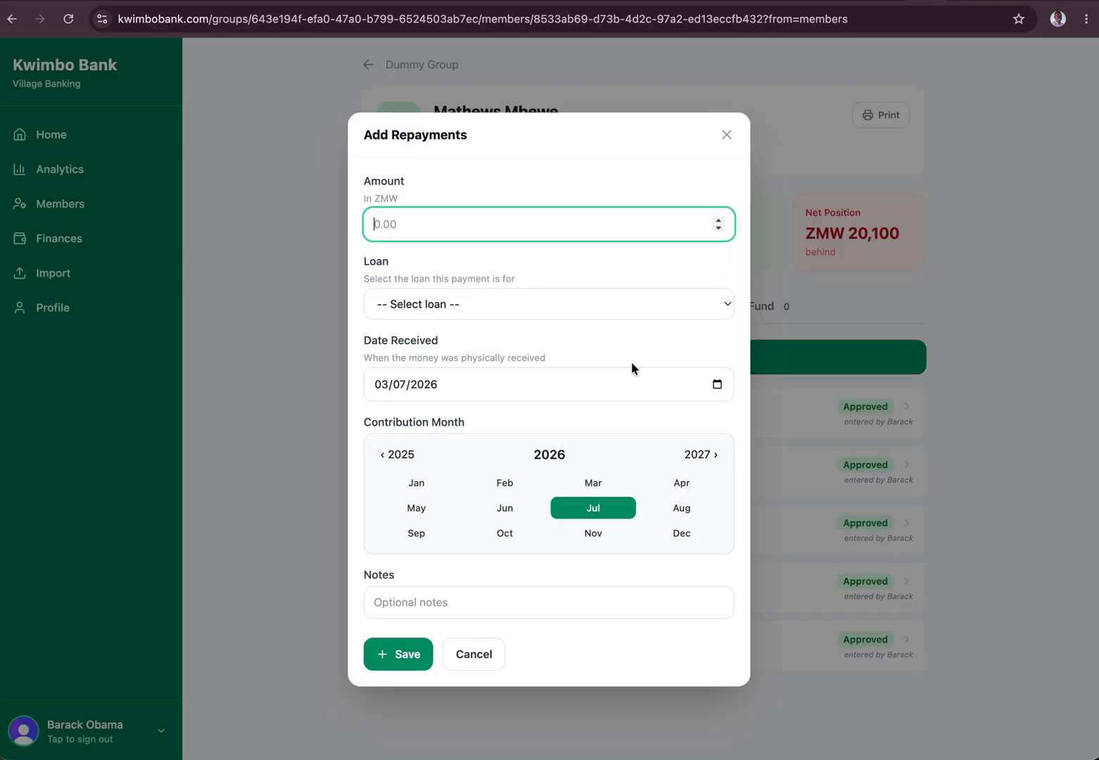
pyautogui.click(493, 304)
pyautogui.click(466, 316)
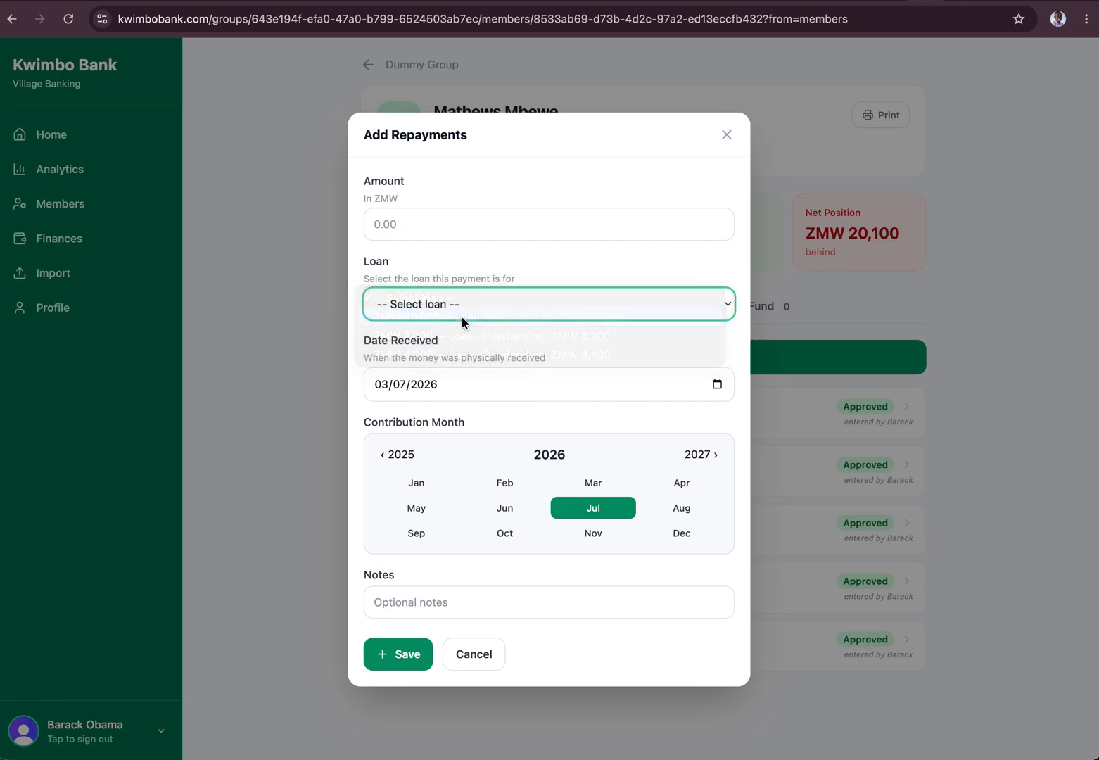
pyautogui.click(717, 384)
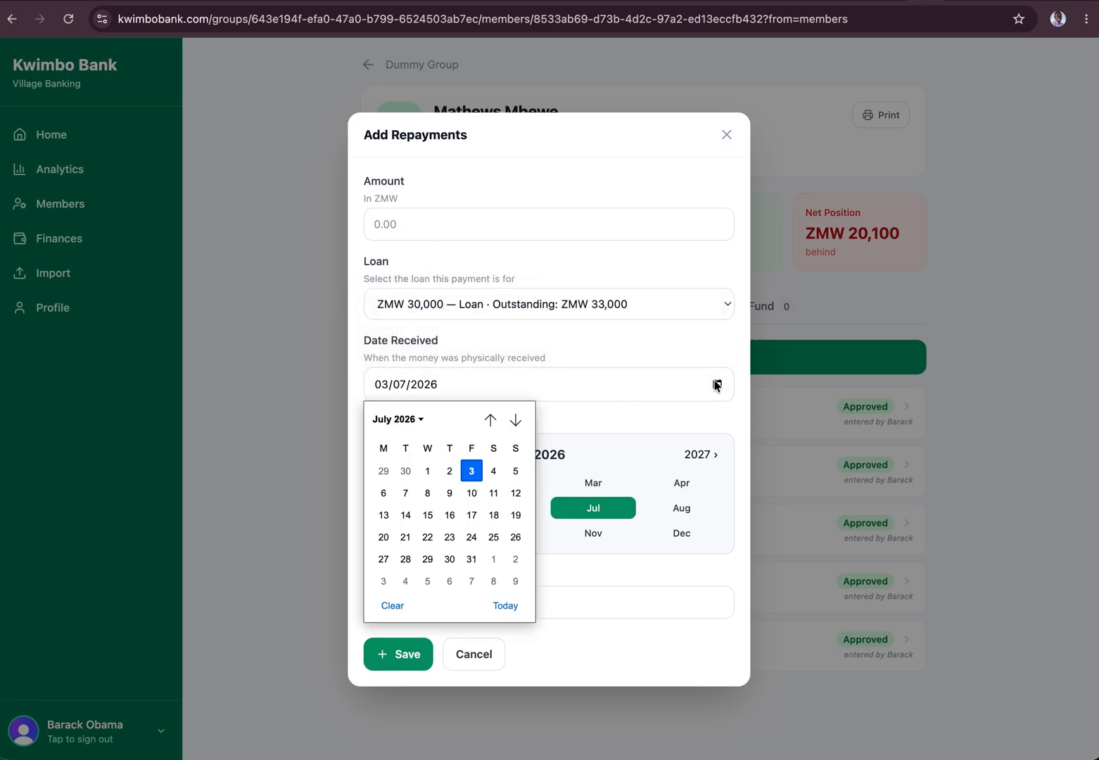
pyautogui.click(490, 421)
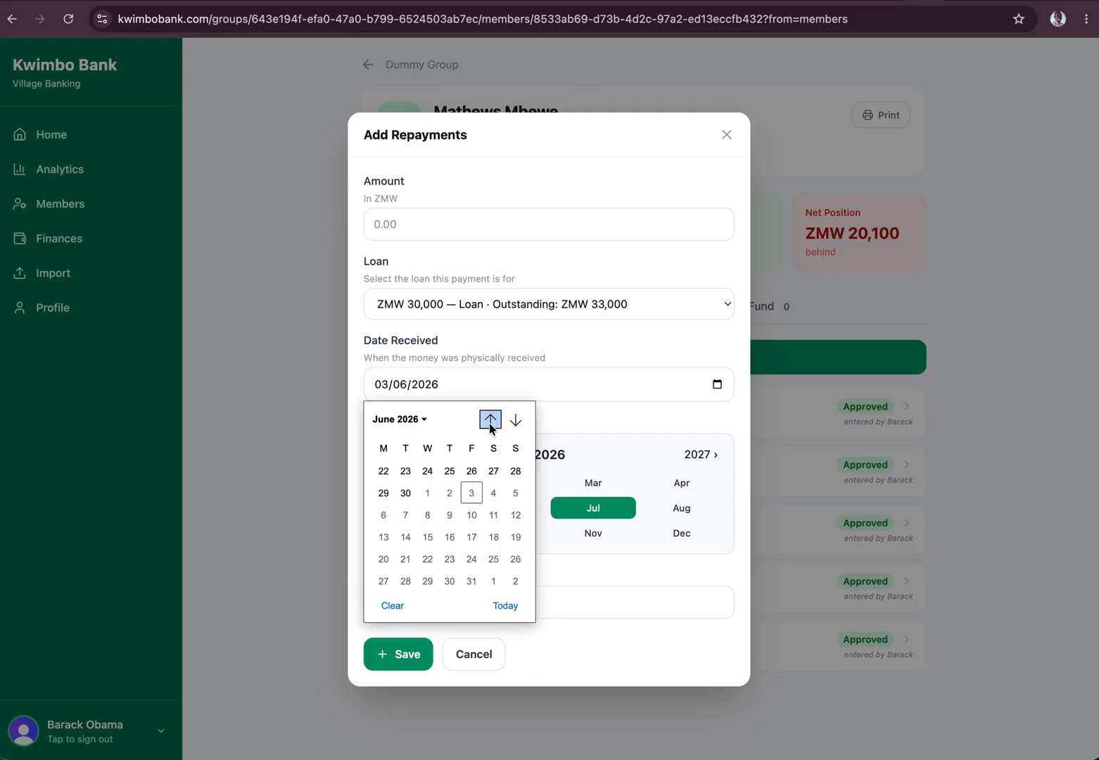
pyautogui.click(407, 472)
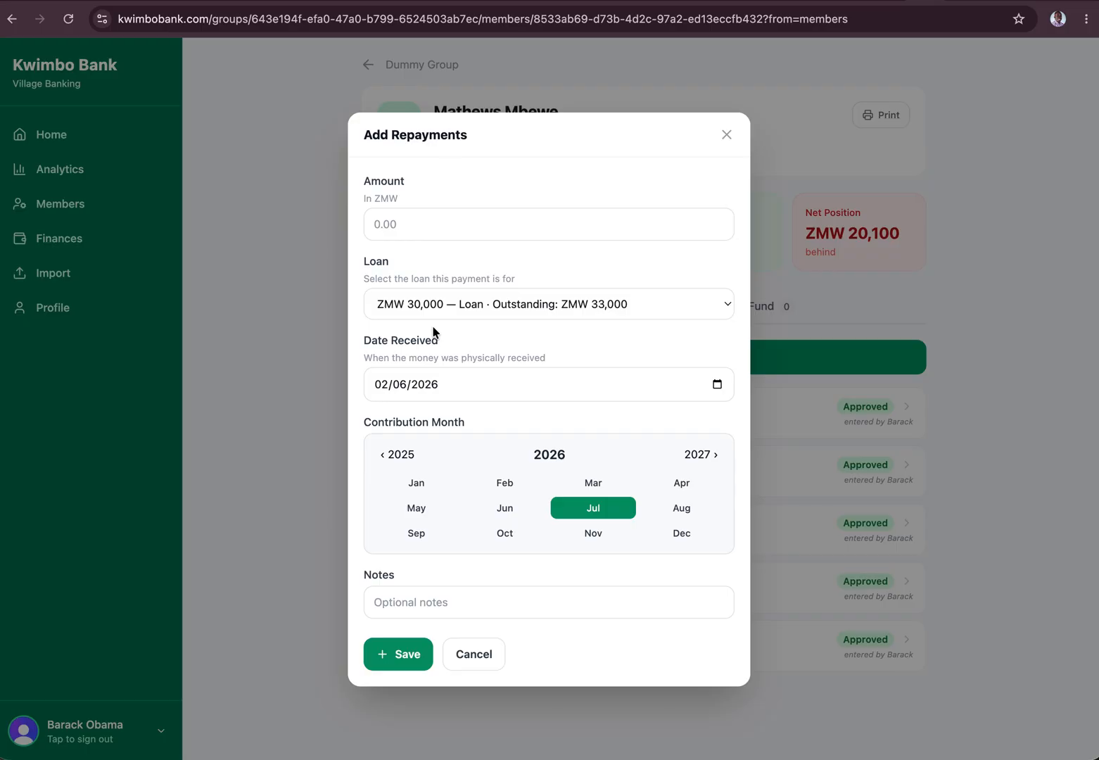
pyautogui.click(416, 223)
pyautogui.write('3000')
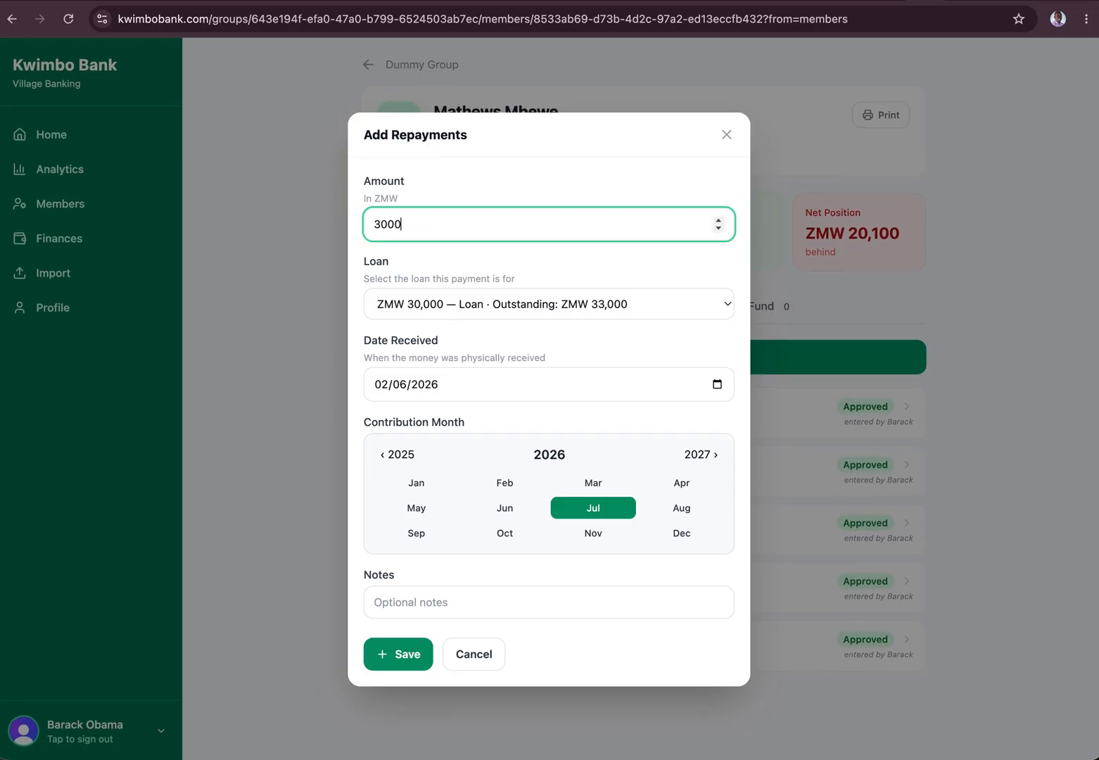
pyautogui.click(406, 653)
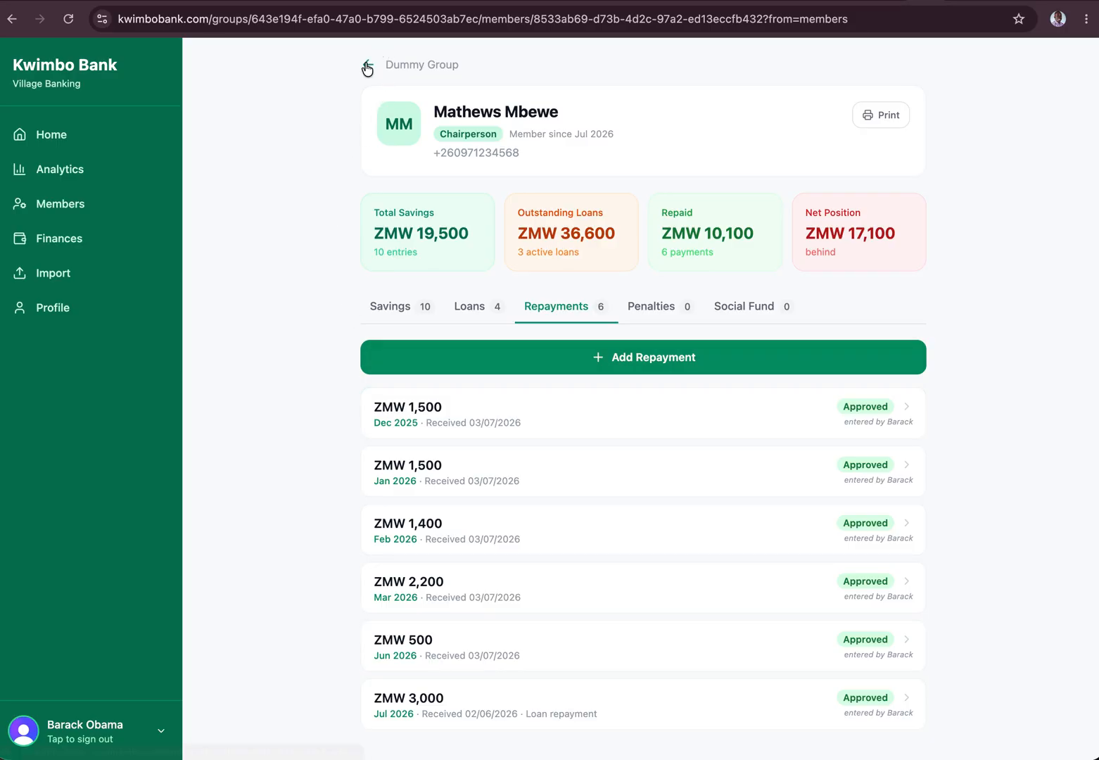
pyautogui.click(367, 68)
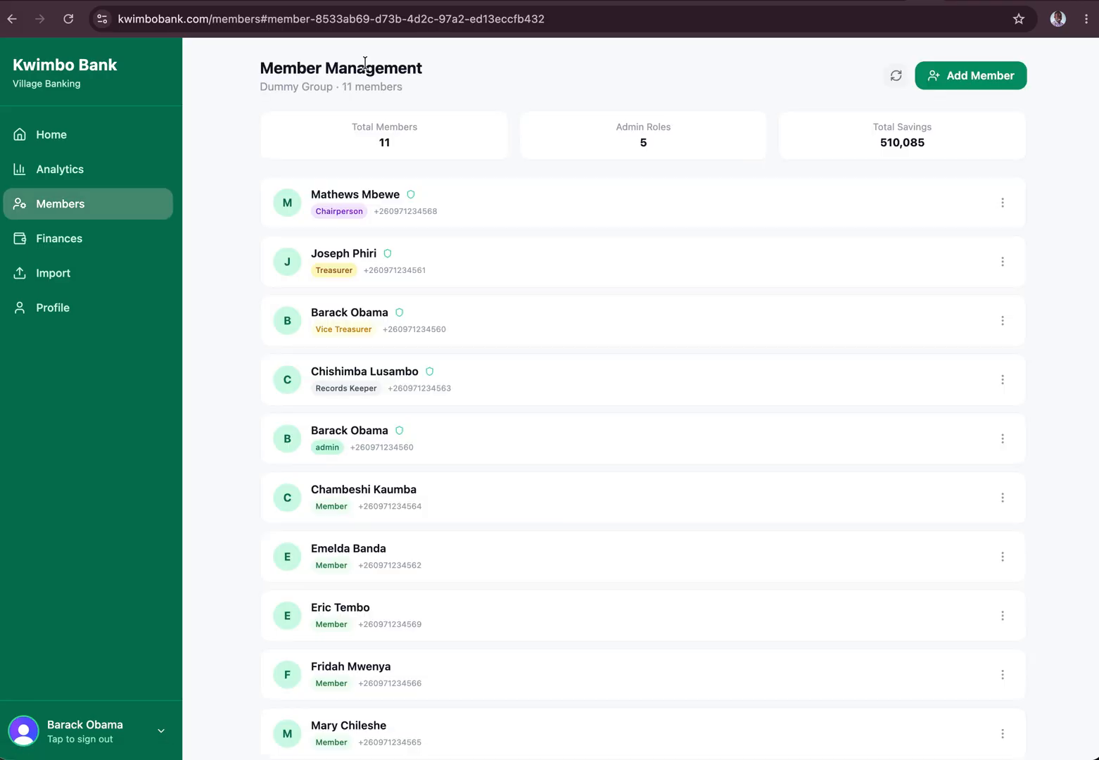
pyautogui.click(90, 164)
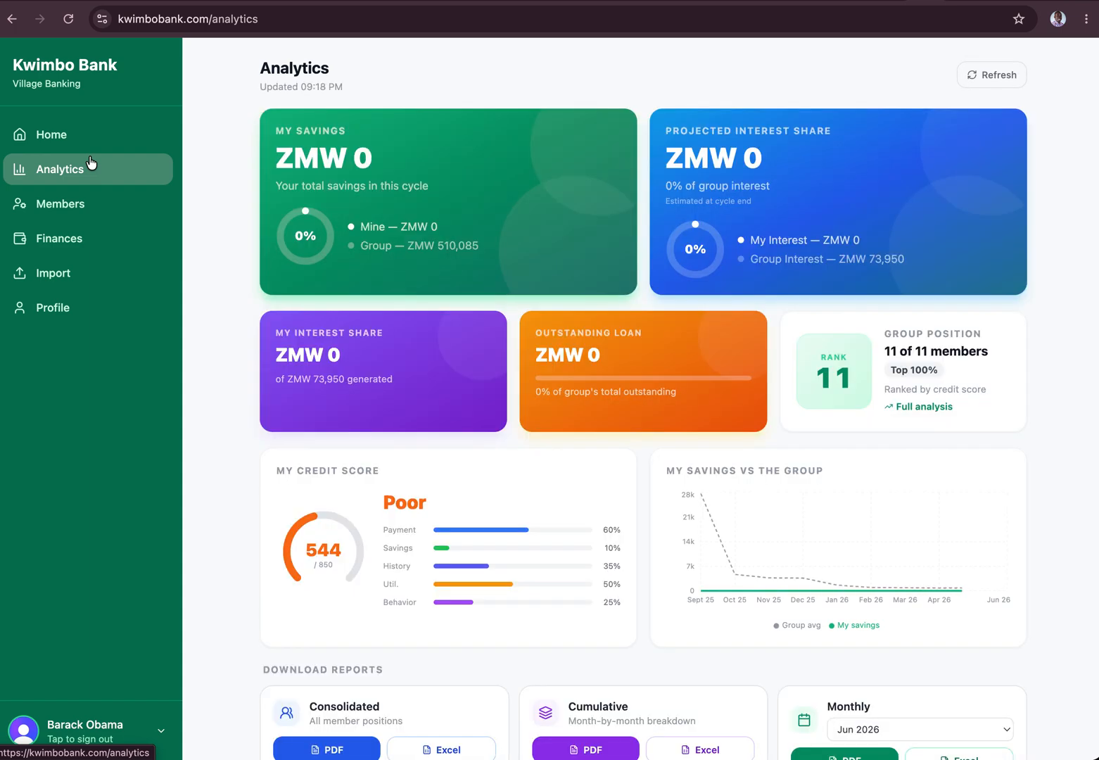
# Go to Your Groups and open the Dummy Group overview.
pyautogui.click(68, 133)
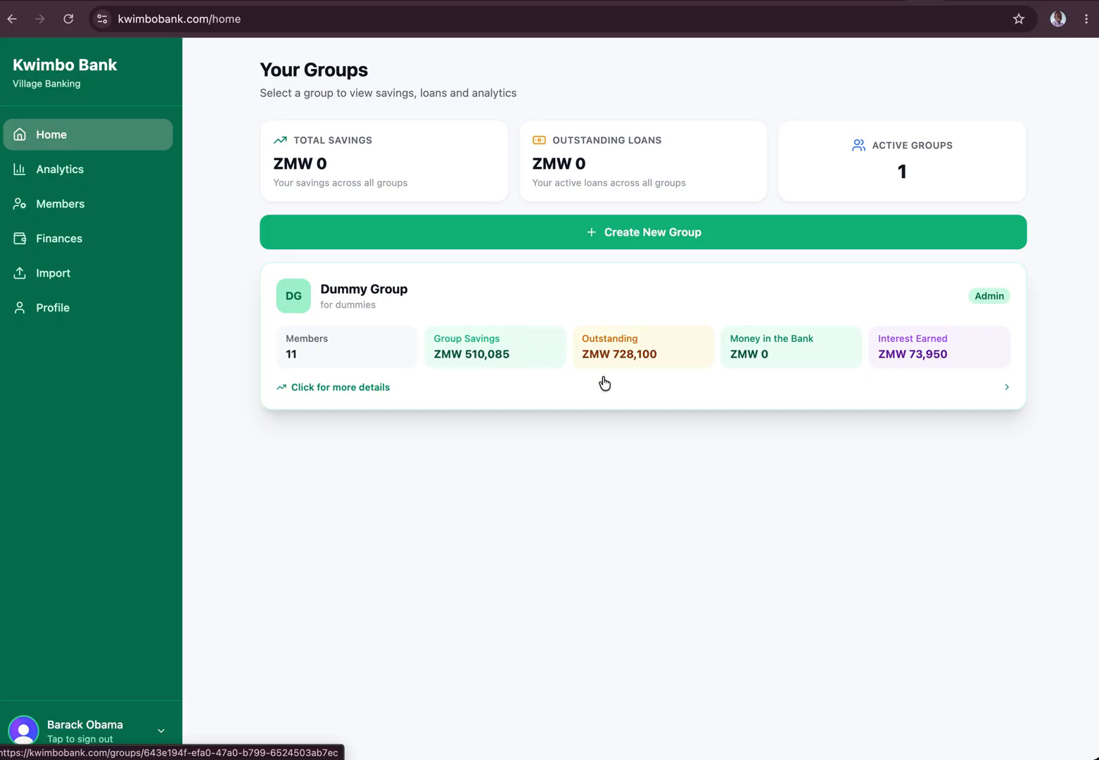
pyautogui.click(527, 329)
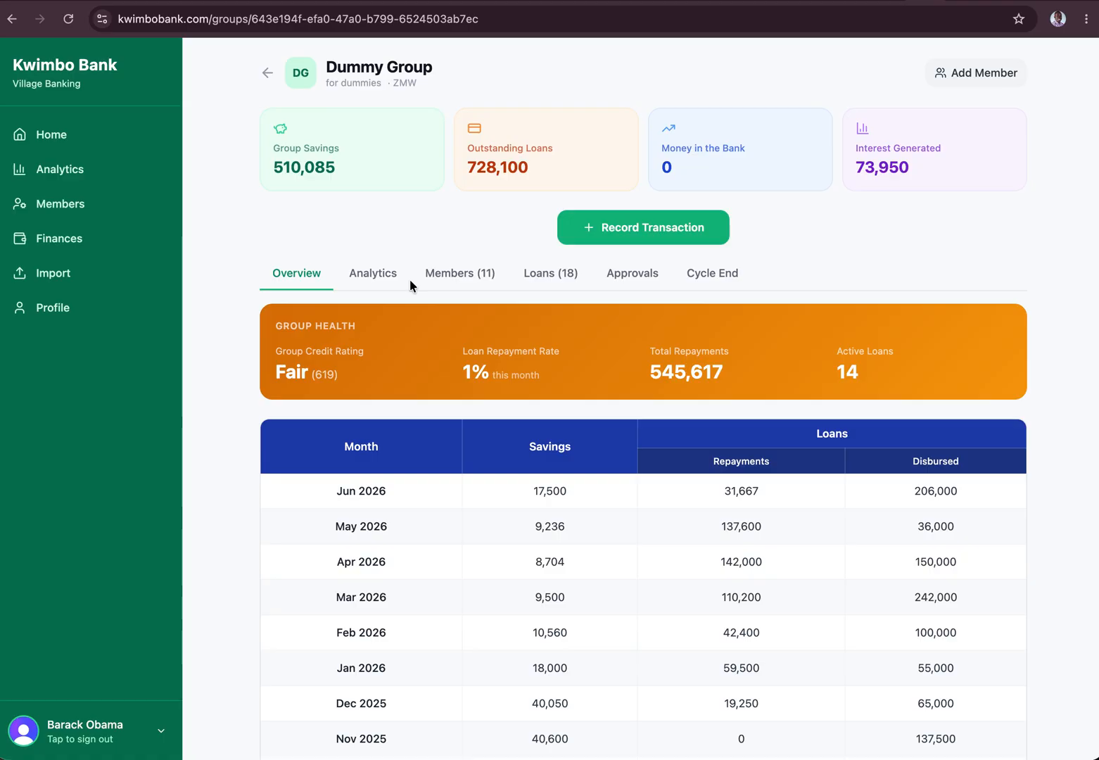
# Queue a ZMW 4,000 savings entry for a member dated 01/07/2026.
pyautogui.click(653, 228)
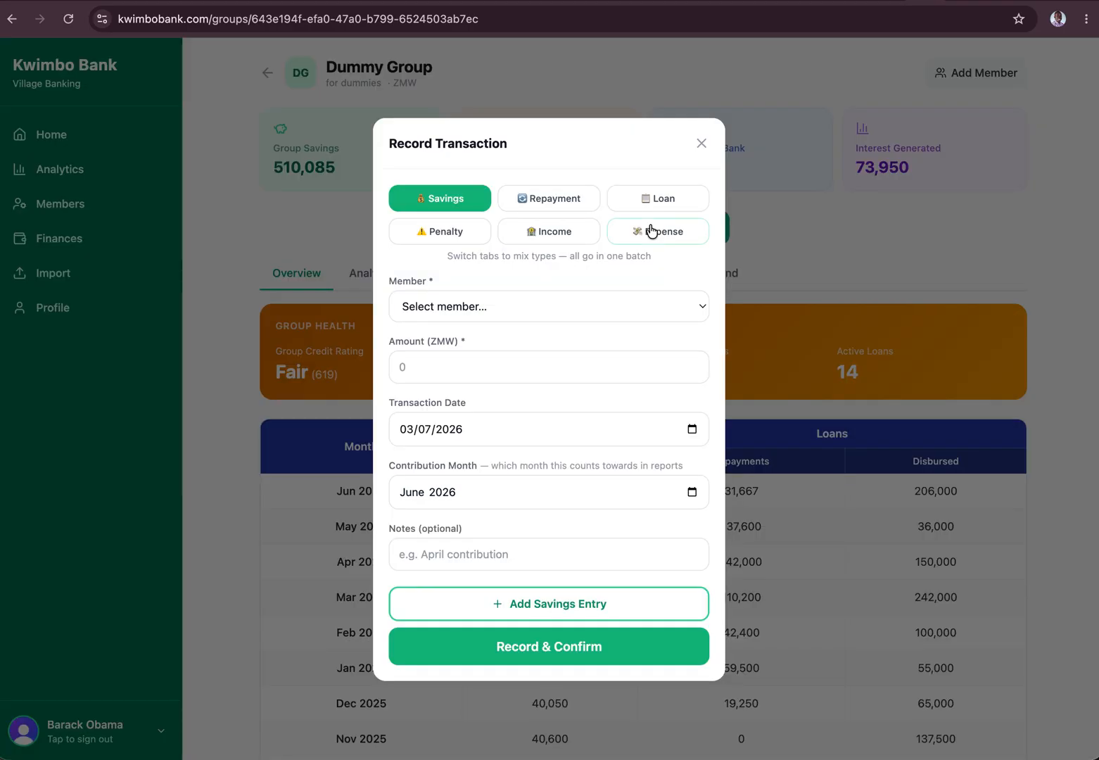
pyautogui.click(451, 310)
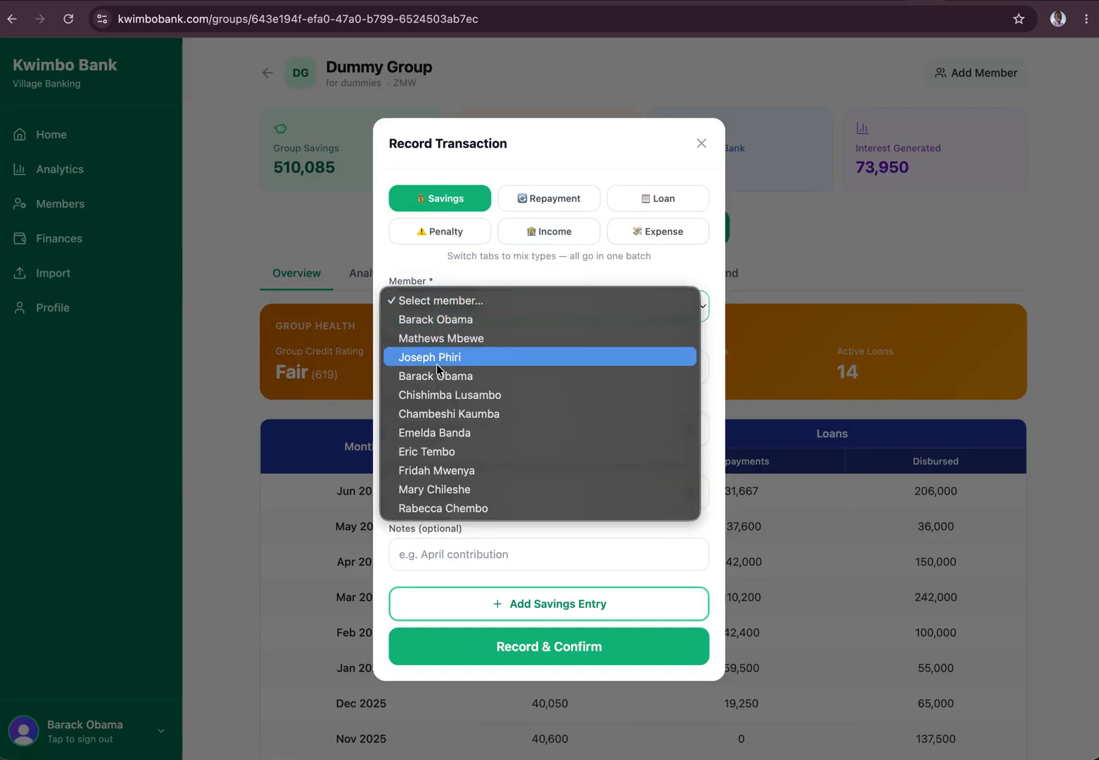
pyautogui.click(430, 432)
pyautogui.click(441, 363)
pyautogui.write('4000')
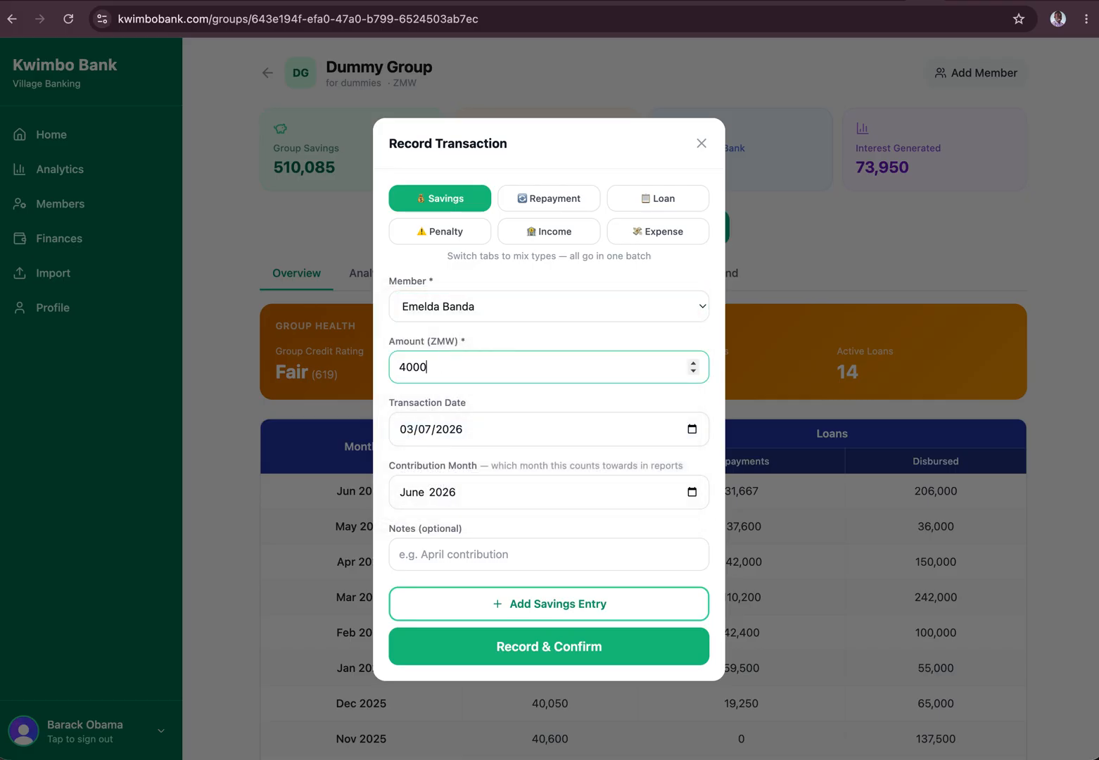
pyautogui.click(496, 442)
pyautogui.click(454, 516)
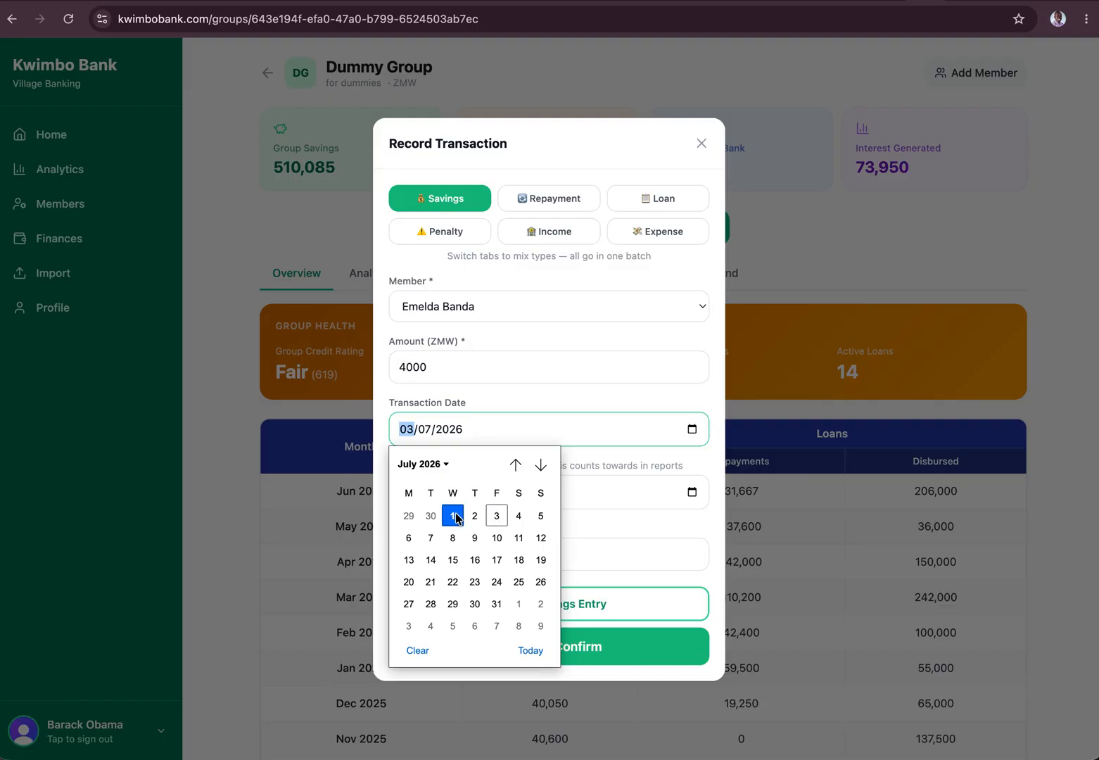
pyautogui.click(545, 603)
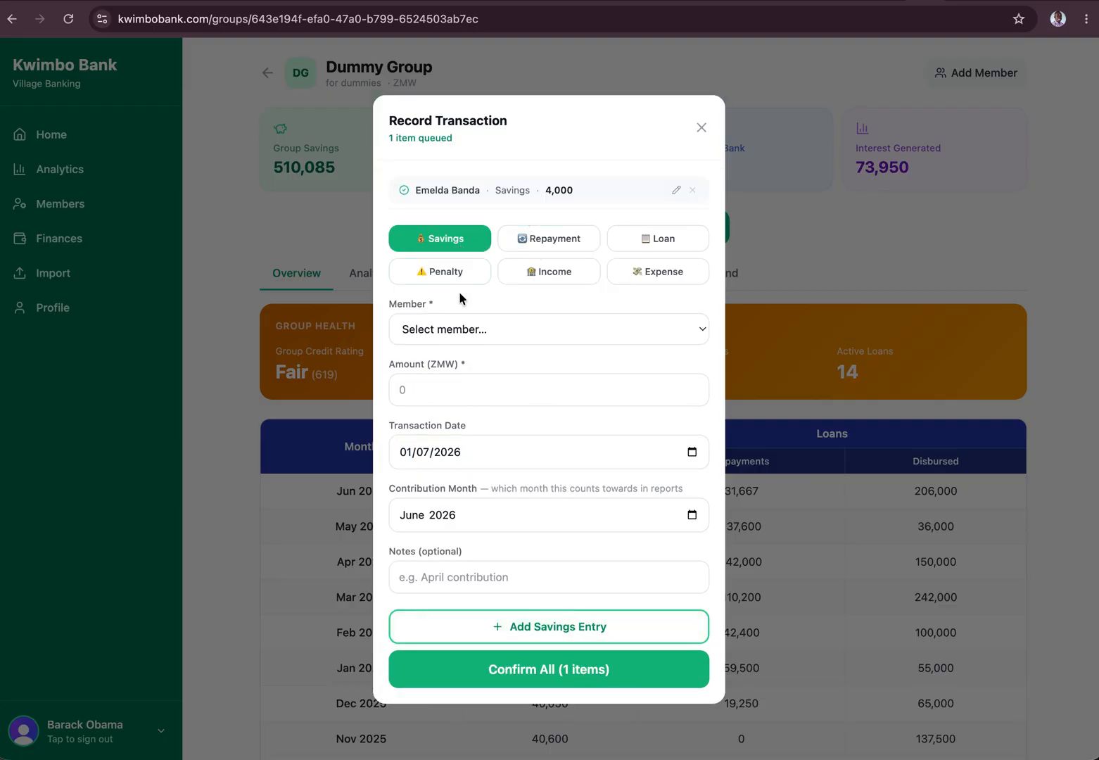
# Queue a ZMW 2,000 savings entry for a second member, then switch to the Loan form.
pyautogui.click(454, 320)
pyautogui.click(439, 474)
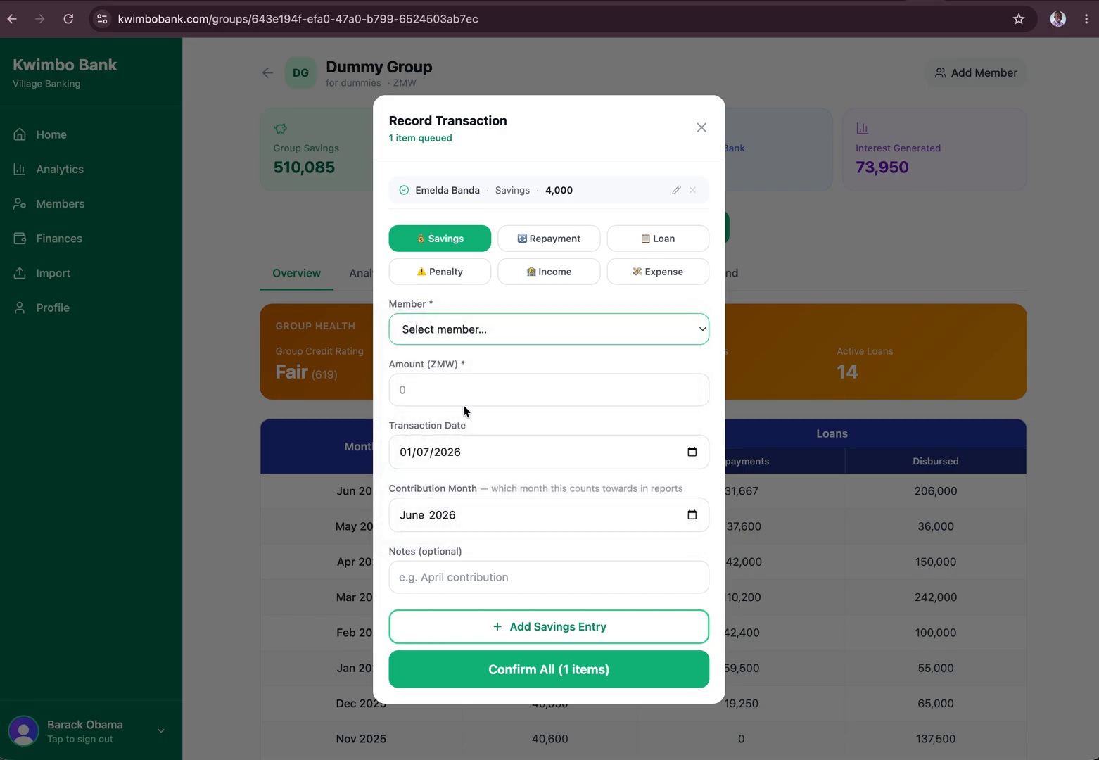
pyautogui.click(462, 387)
pyautogui.write('2000')
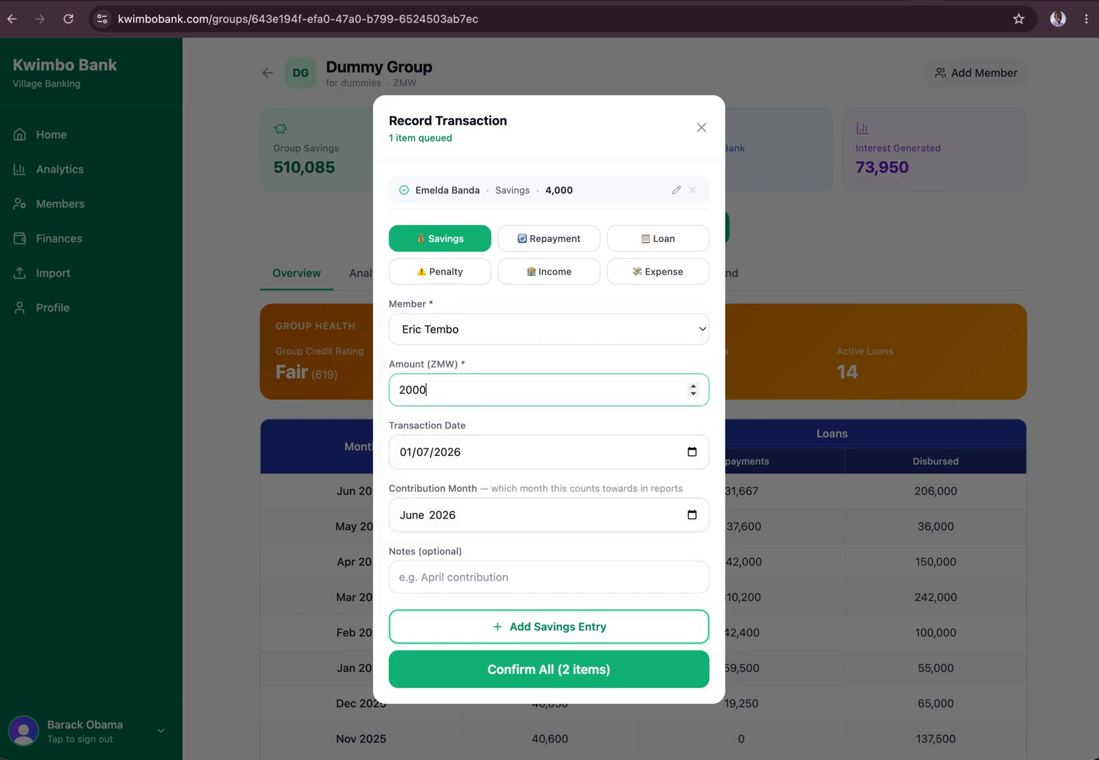
pyautogui.click(510, 624)
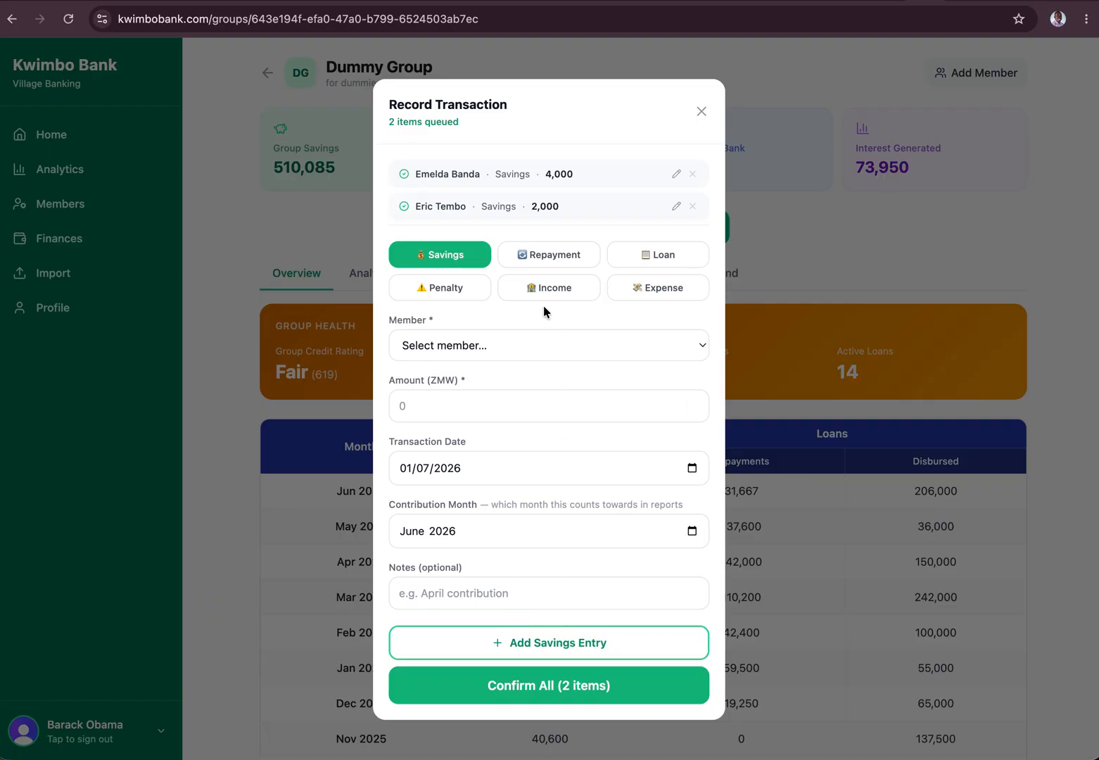
pyautogui.click(649, 261)
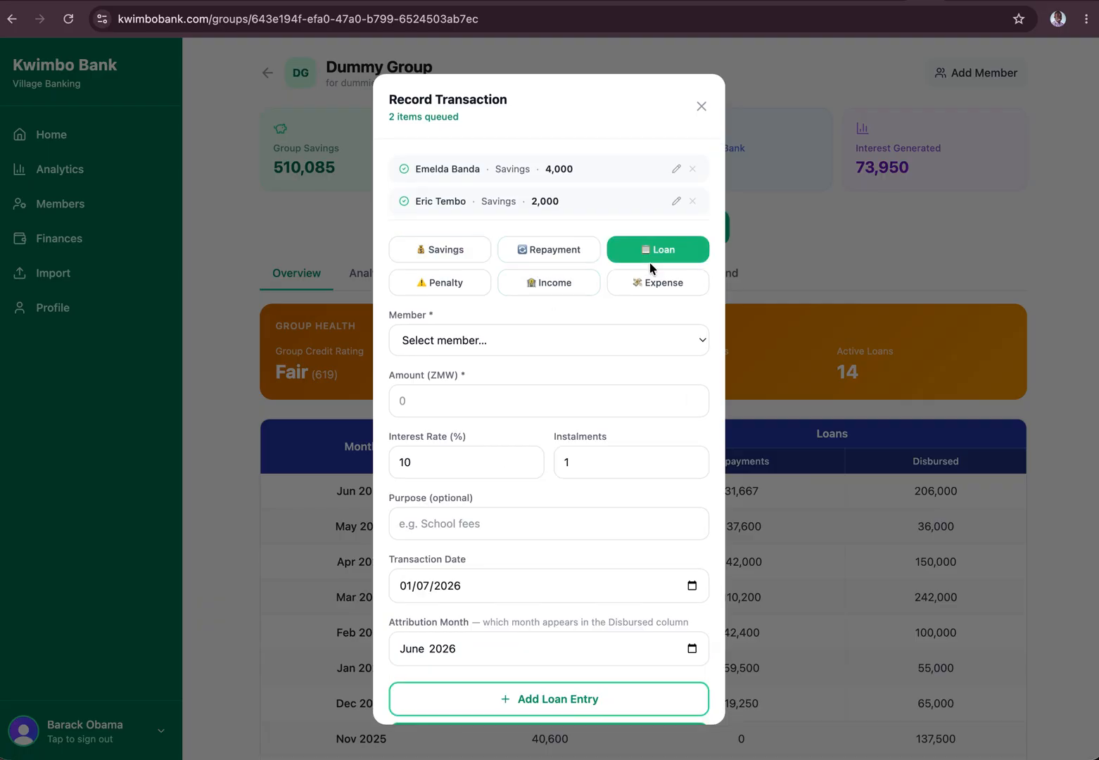
# Set up a 30,000 ZMW loan over 4 instalments at 15% interest, overriding the loan limit.
pyautogui.click(500, 341)
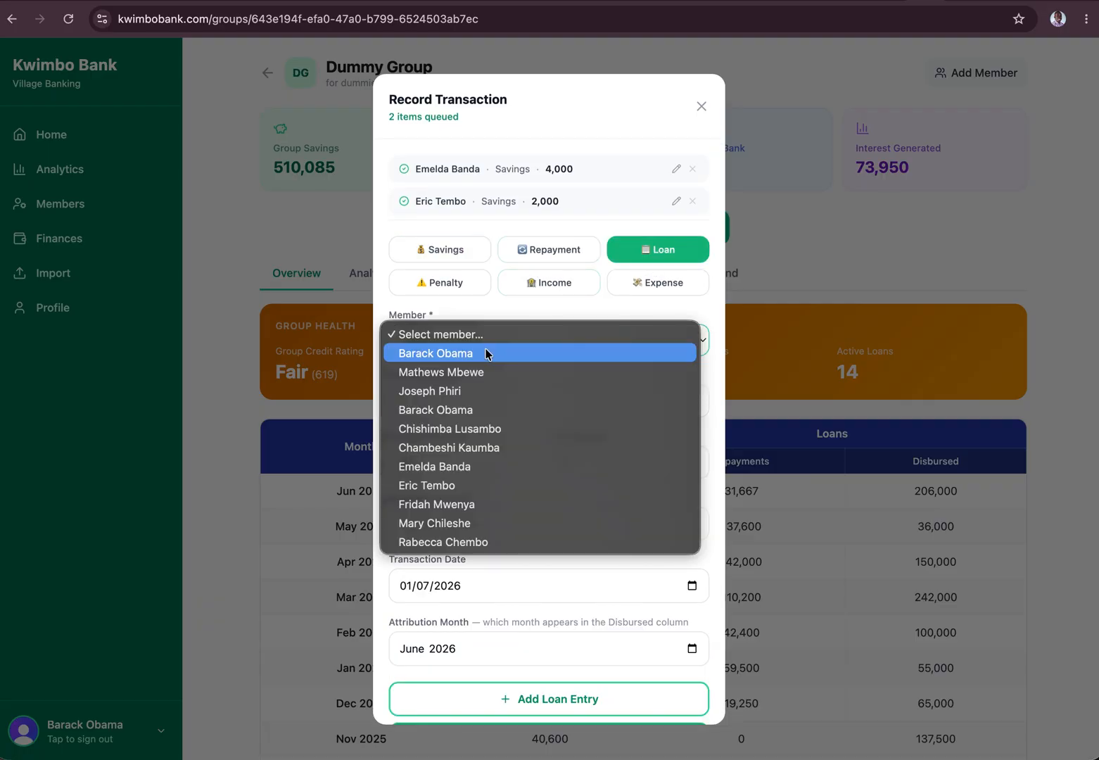
pyautogui.click(455, 428)
pyautogui.click(440, 408)
pyautogui.write('30000')
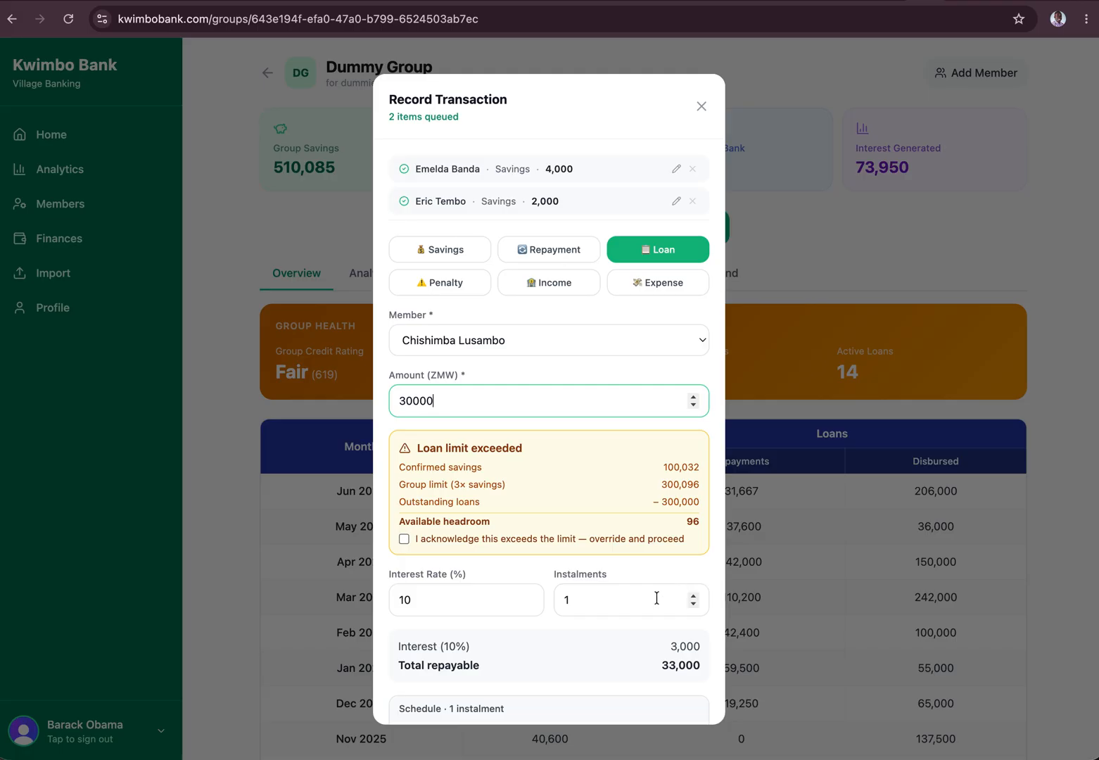
pyautogui.click(693, 595)
pyautogui.click(693, 595)
pyautogui.click(693, 596)
pyautogui.click(403, 539)
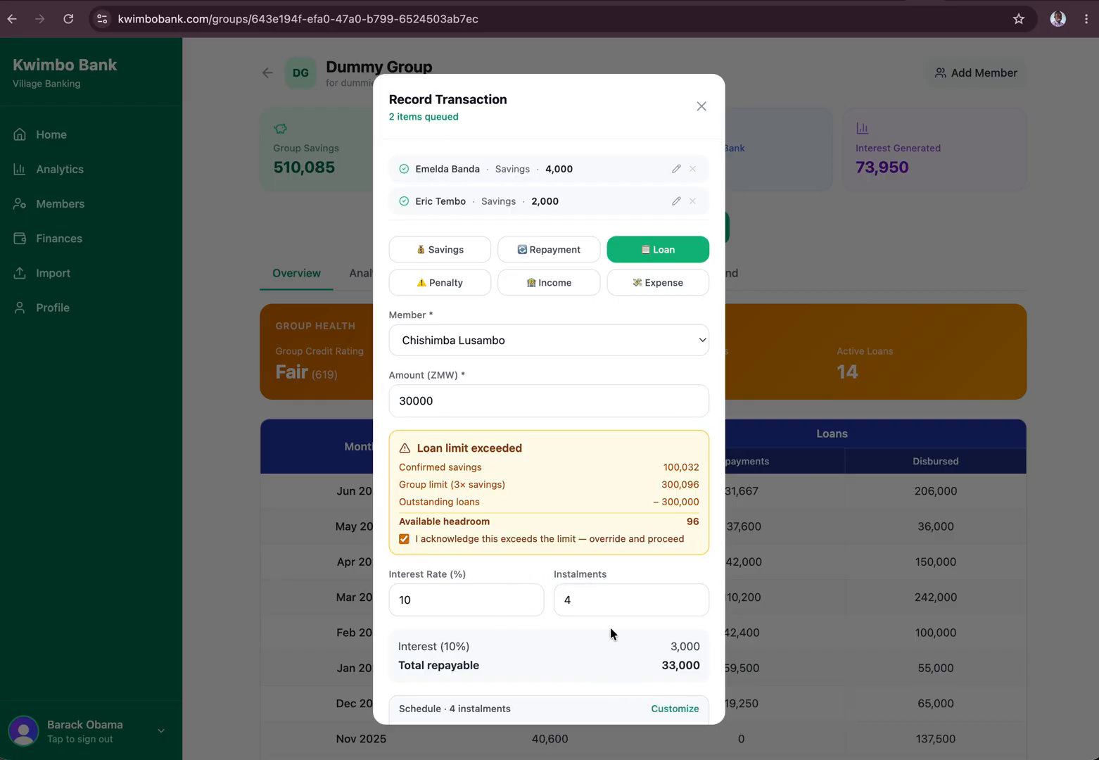
pyautogui.scroll(-3, 609, 626)
pyautogui.click(425, 401)
pyautogui.press('BackSpace')
pyautogui.write('5')
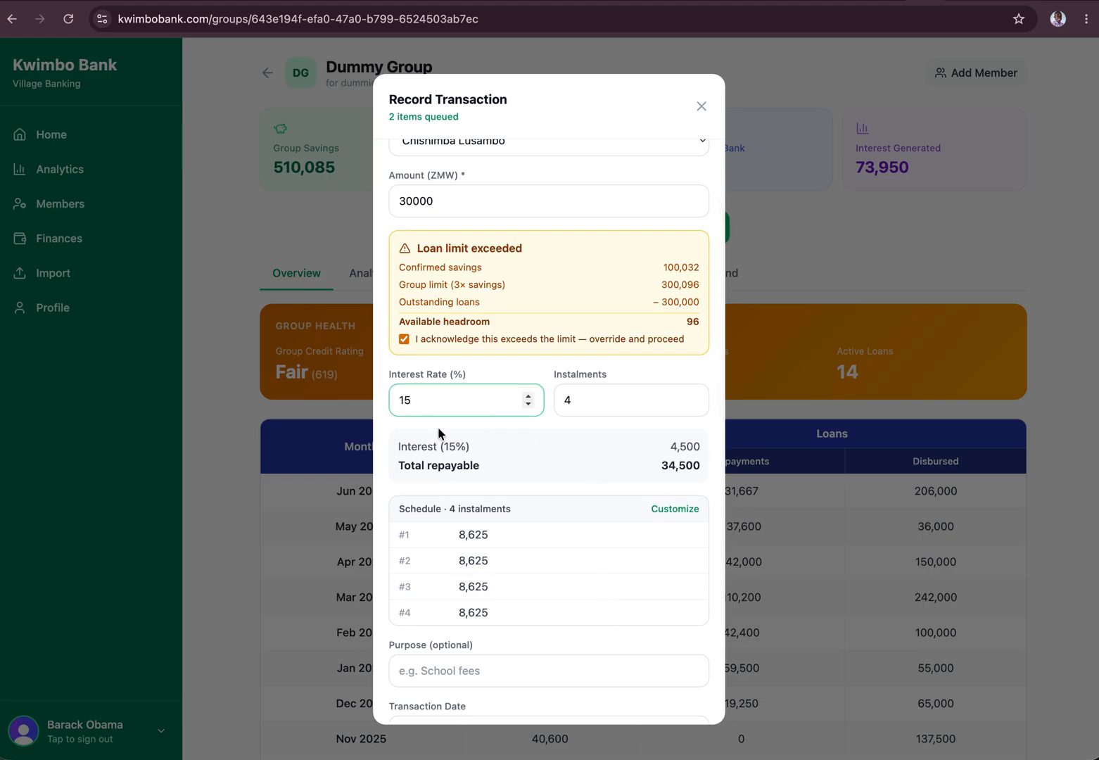
# Use a custom schedule with instalments of 4,000, 5,000 and 500, and queue the loan.
pyautogui.click(674, 509)
pyautogui.click(496, 539)
pyautogui.write('4000')
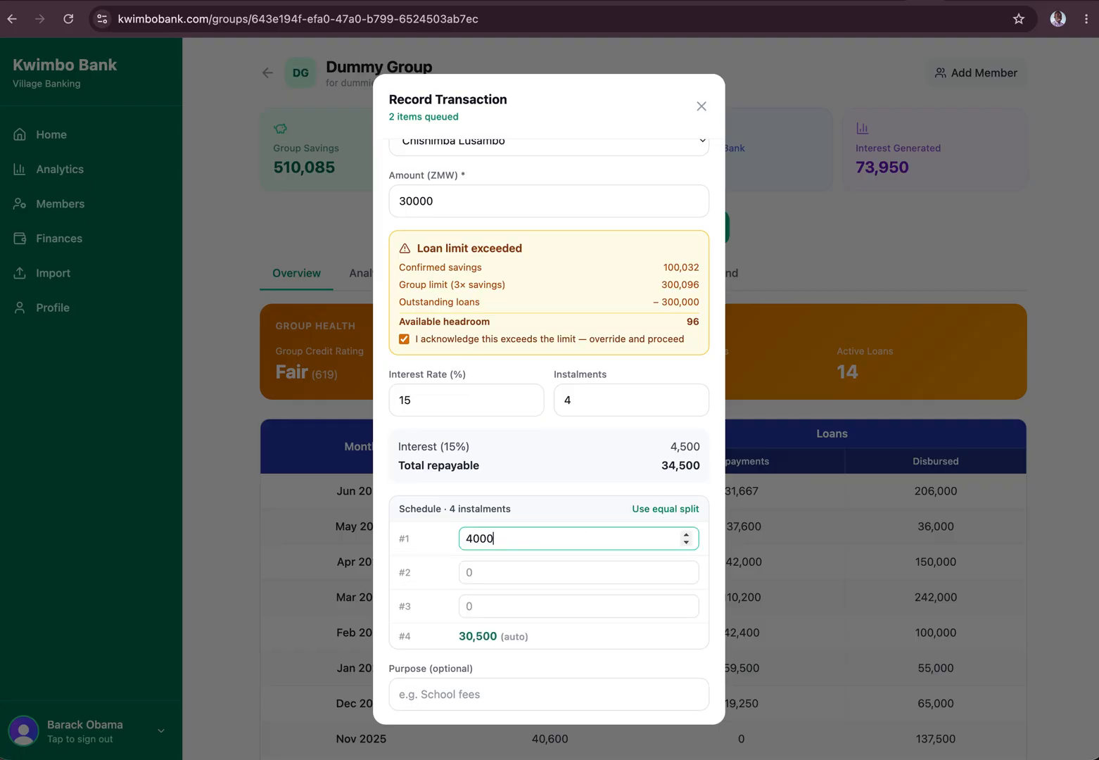
pyautogui.click(489, 569)
pyautogui.write('5000')
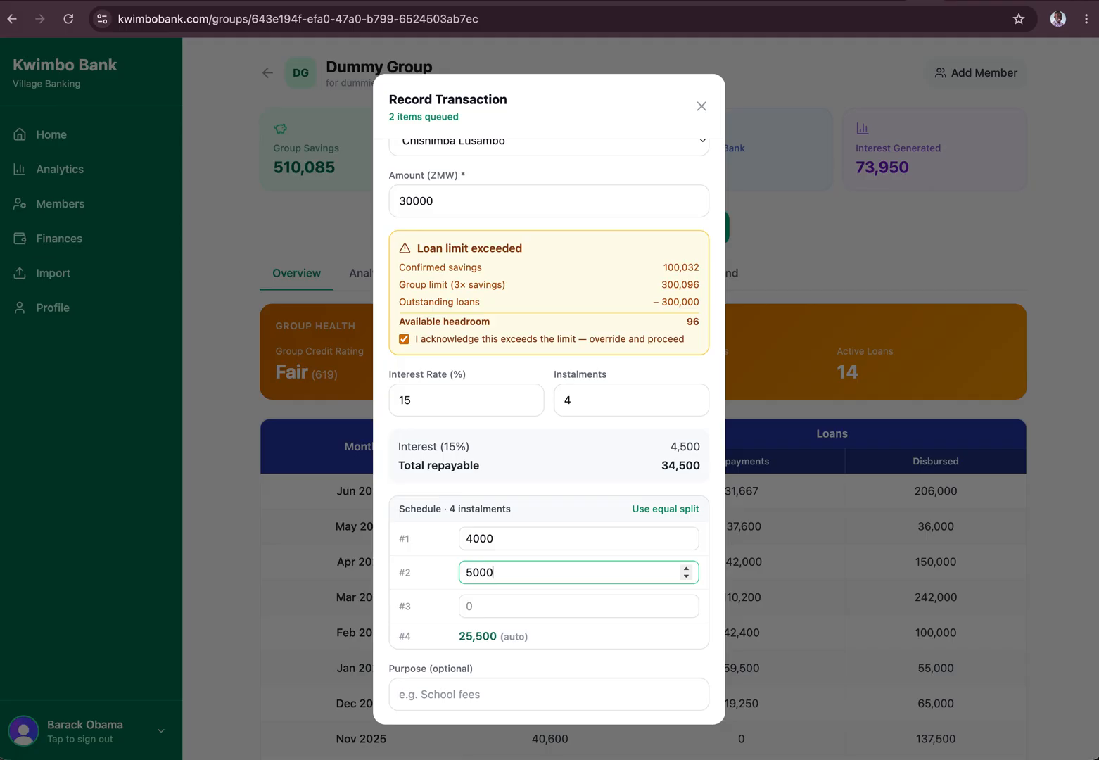
pyautogui.click(474, 601)
pyautogui.write('500')
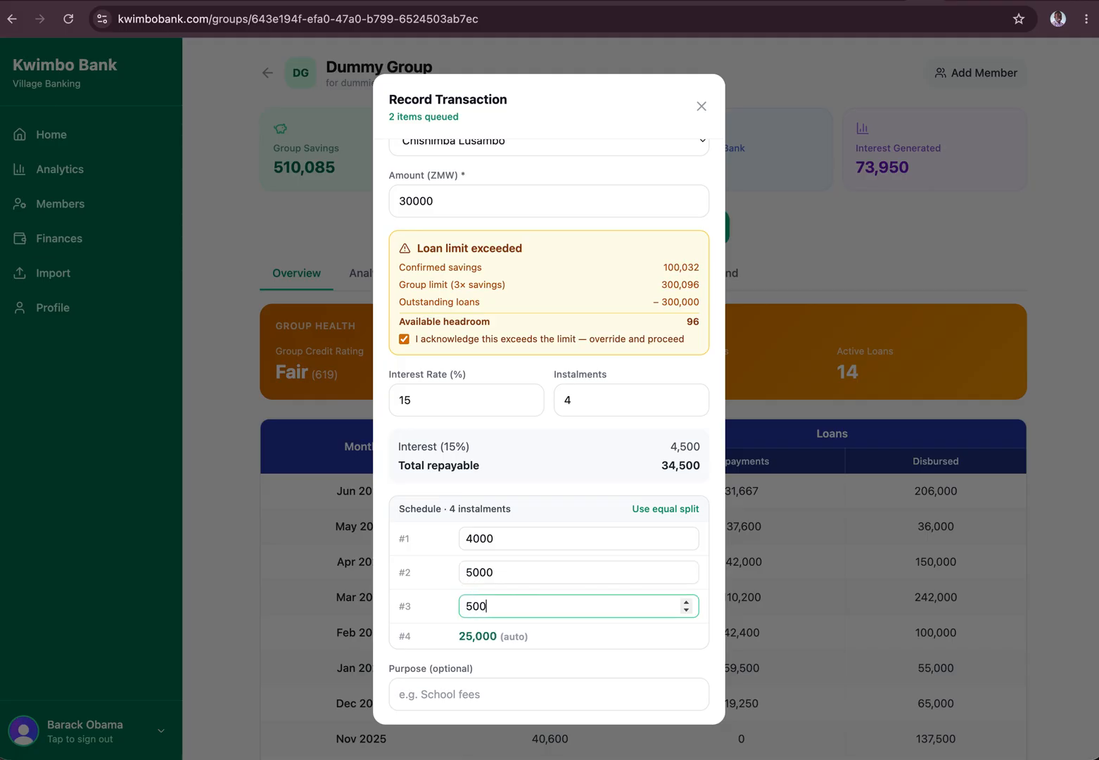
pyautogui.scroll(-3, 503, 635)
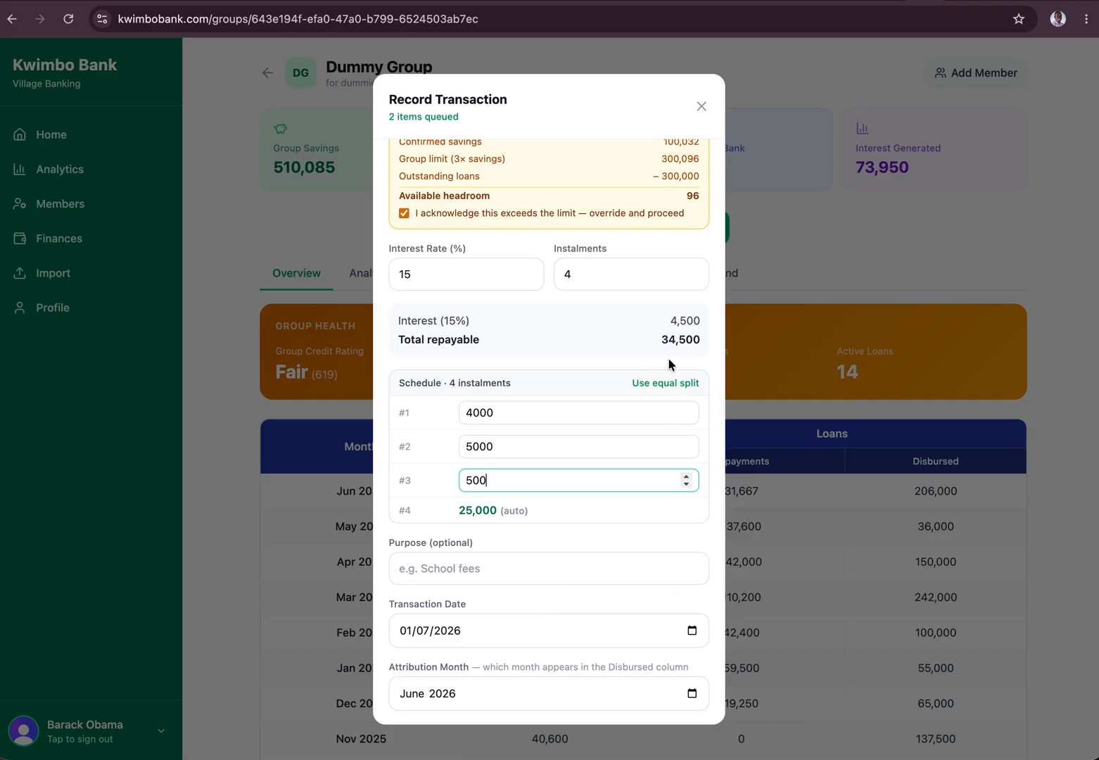
pyautogui.scroll(-3, 642, 623)
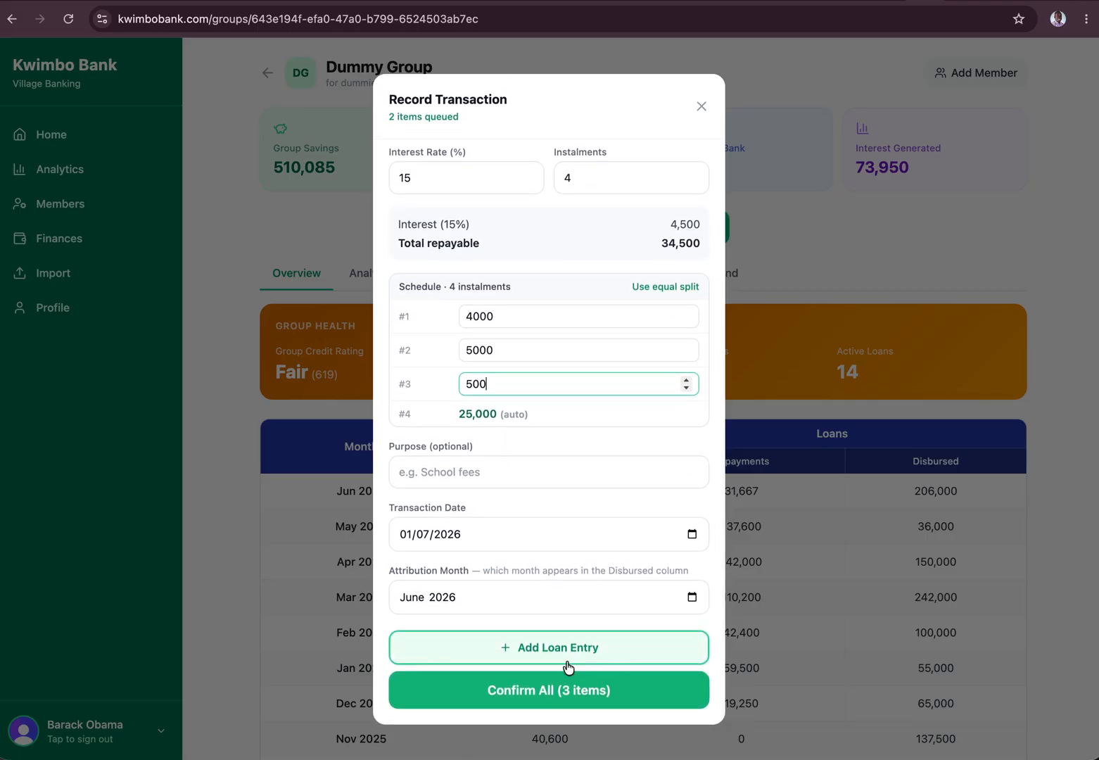
pyautogui.click(549, 658)
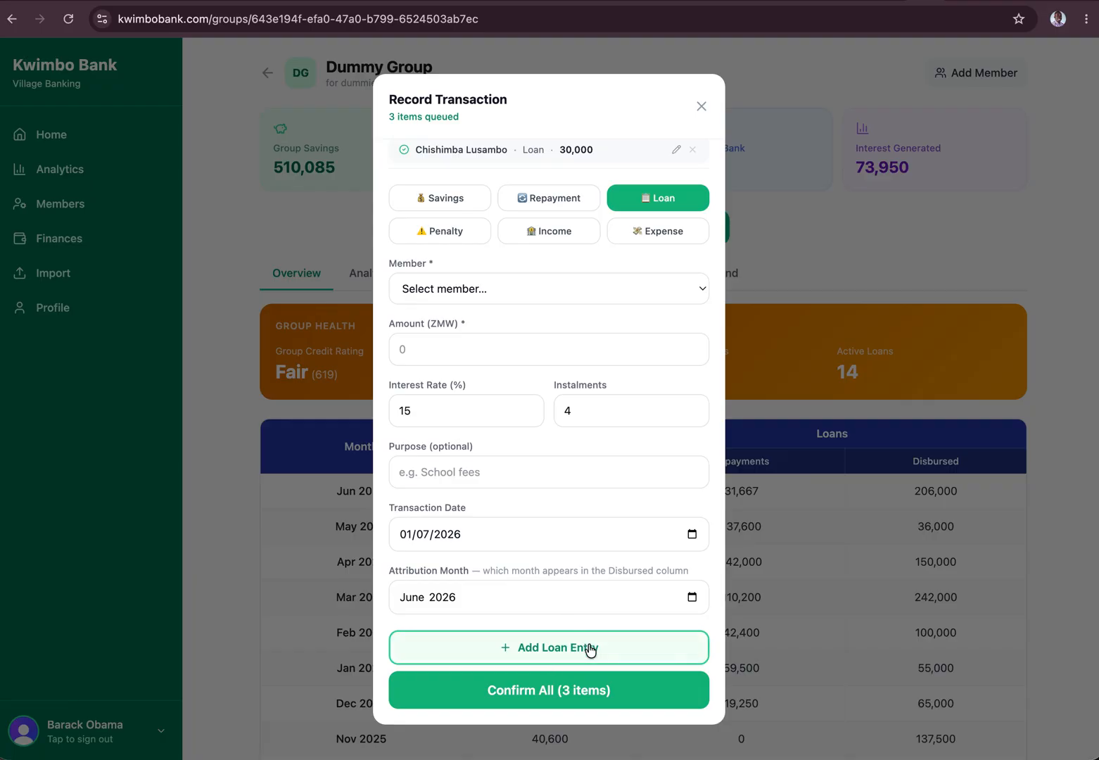
# Glance at the Income and Expense forms, then confirm and submit all 3 queued transactions.
pyautogui.click(548, 231)
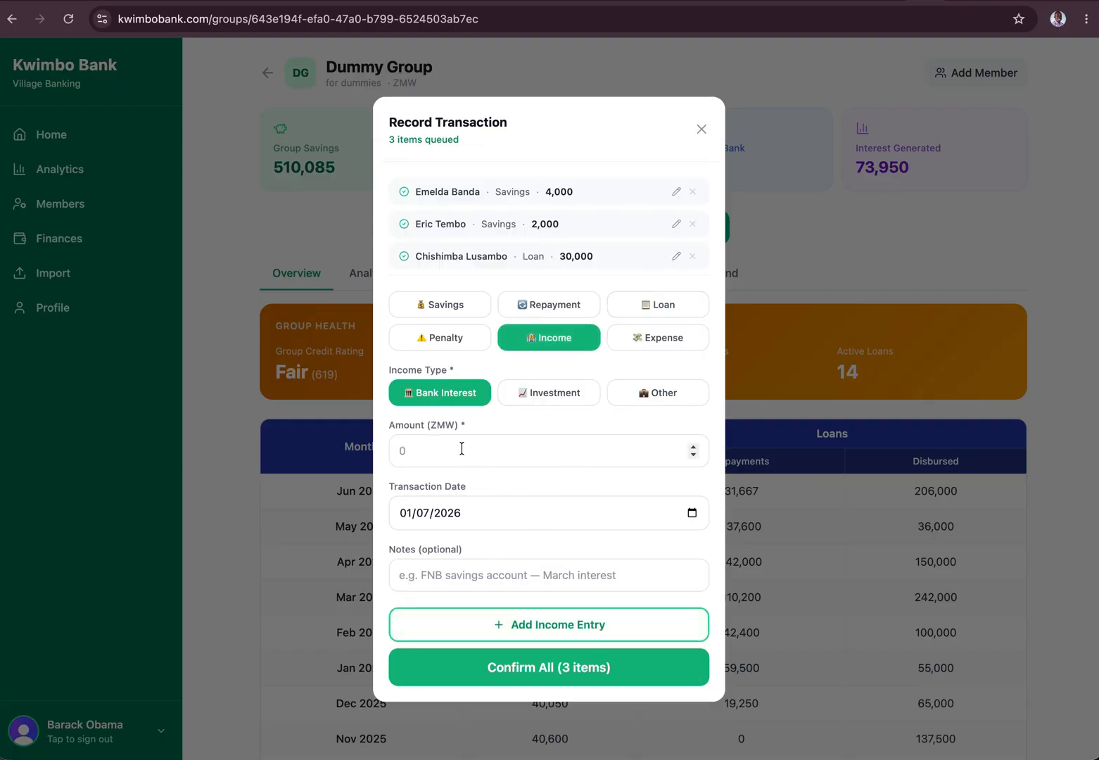
pyautogui.click(660, 345)
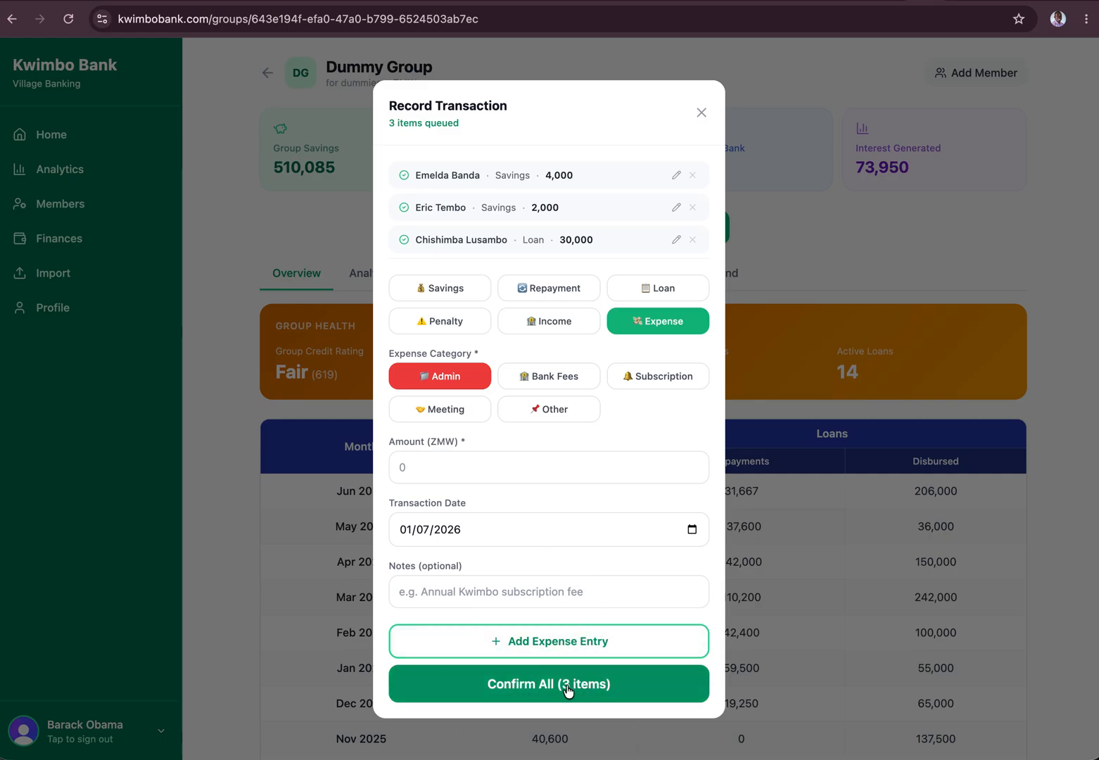
pyautogui.click(521, 686)
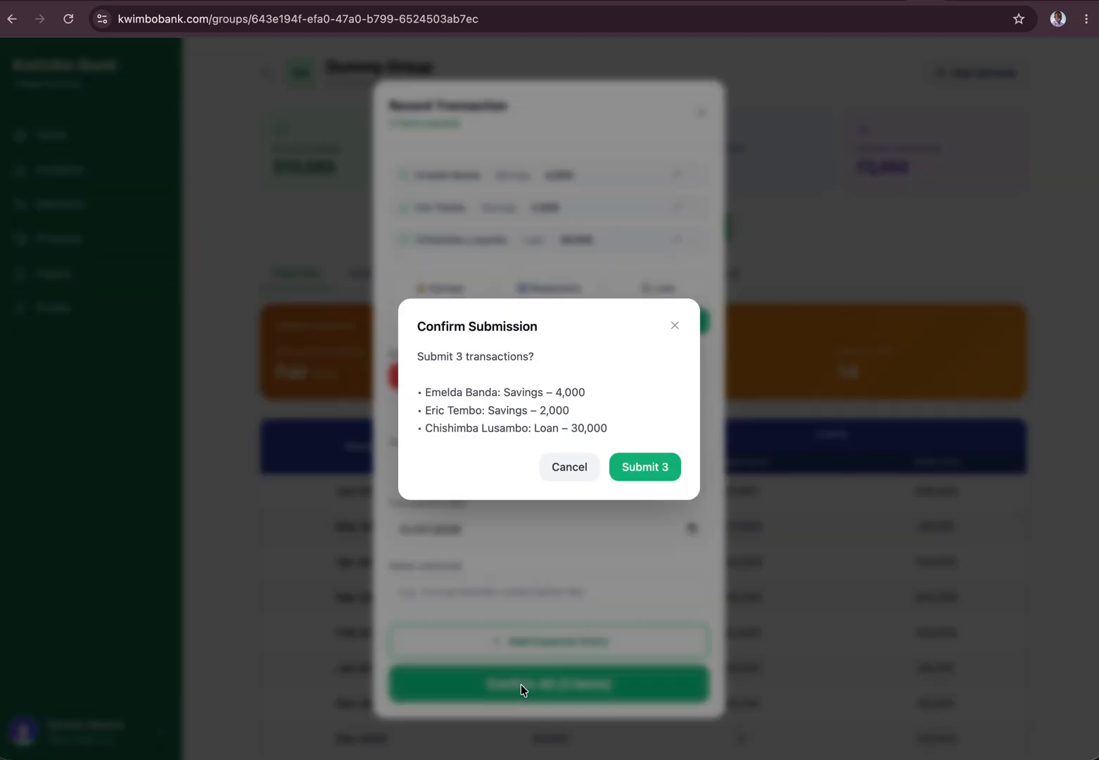
pyautogui.click(657, 466)
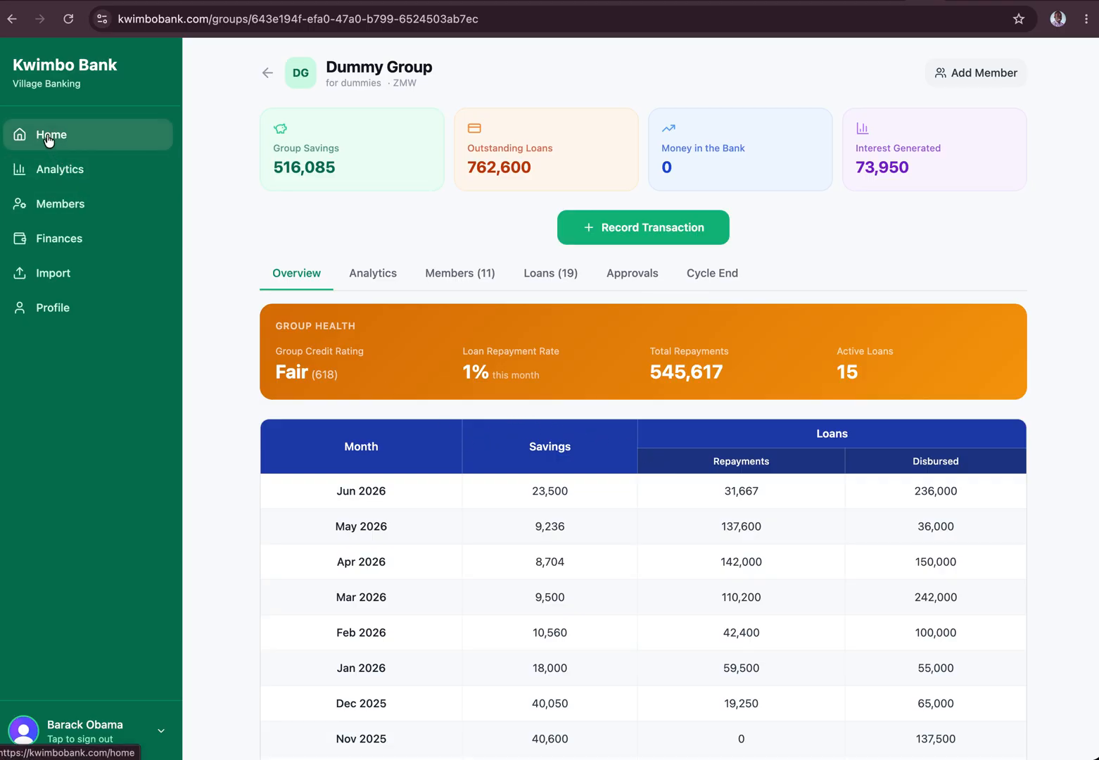
# Review the personal analytics with the monthly report set to Mar 2026, then return Home.
pyautogui.click(65, 176)
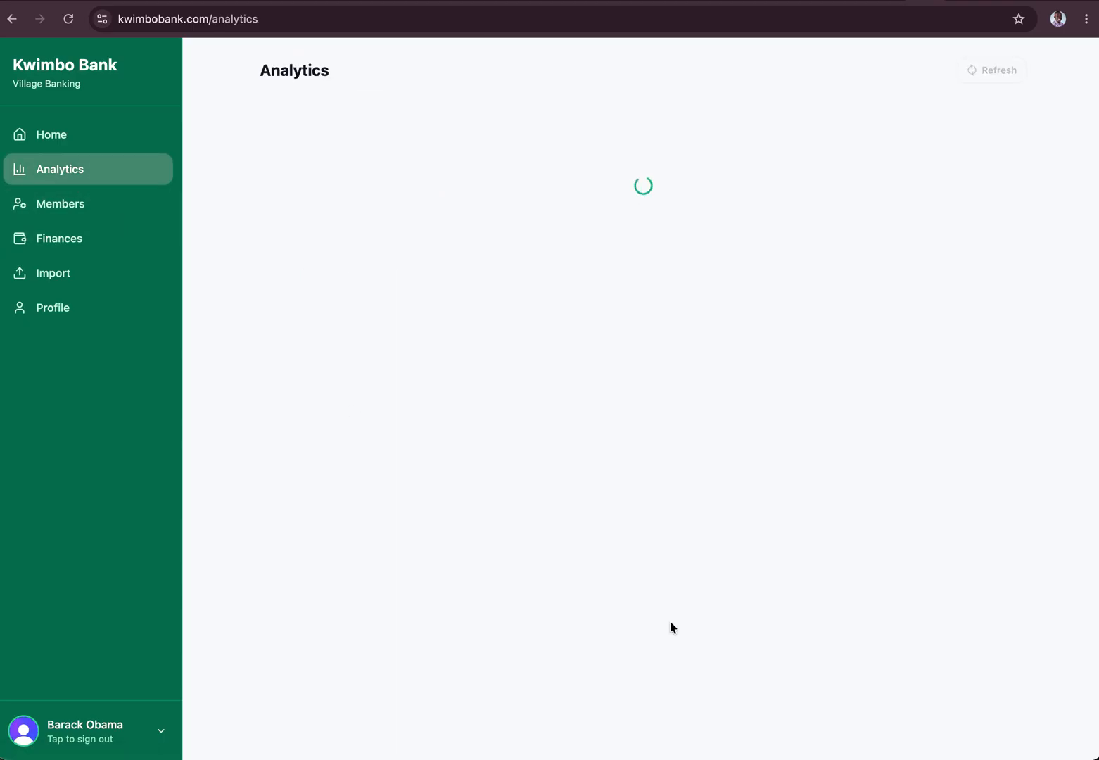
pyautogui.scroll(-3, 670, 620)
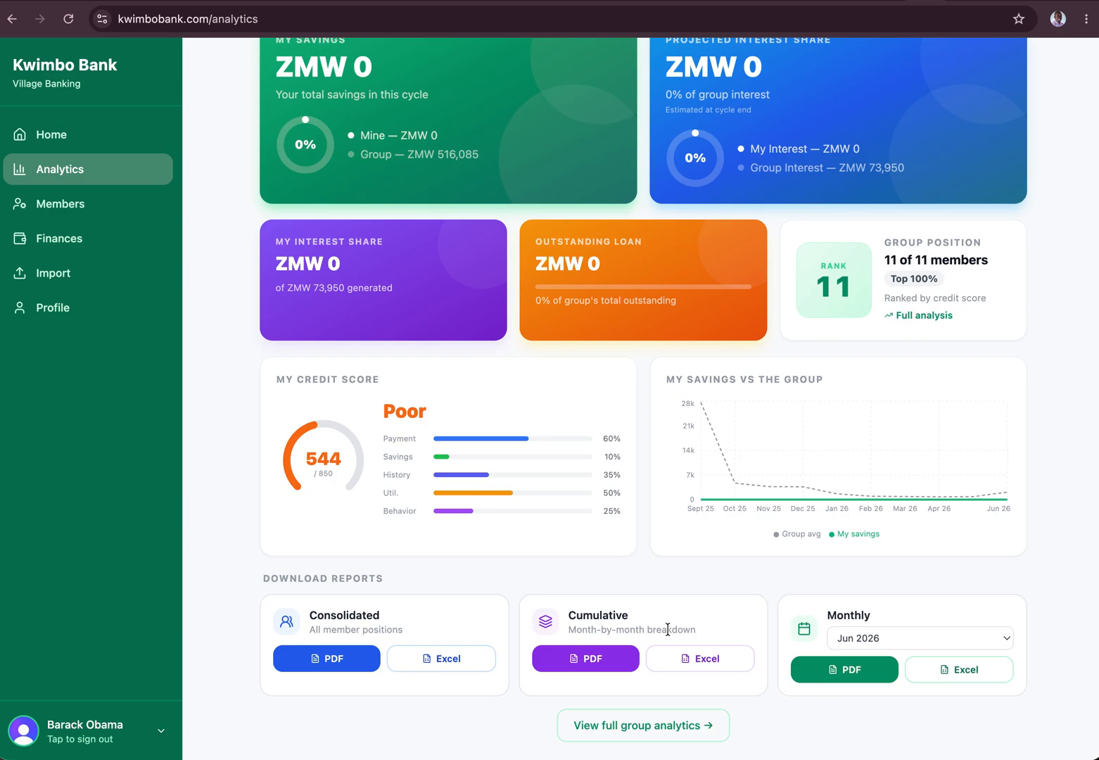
pyautogui.click(980, 638)
pyautogui.click(890, 692)
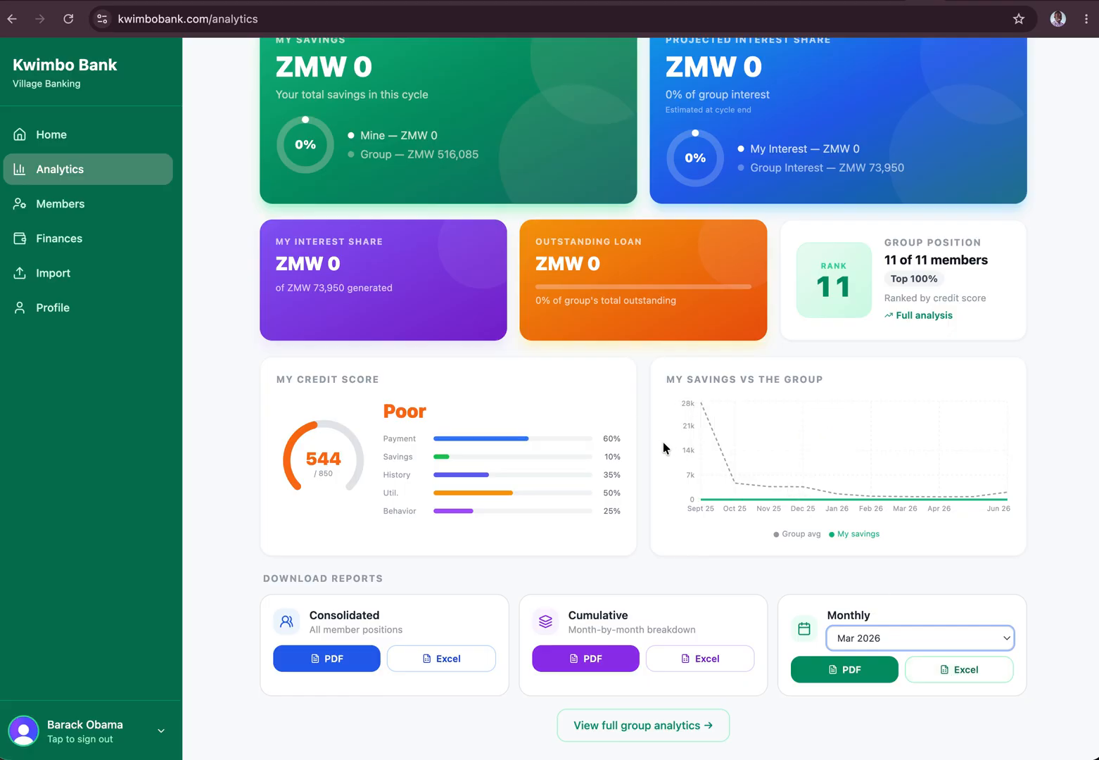
pyautogui.scroll(3, 665, 498)
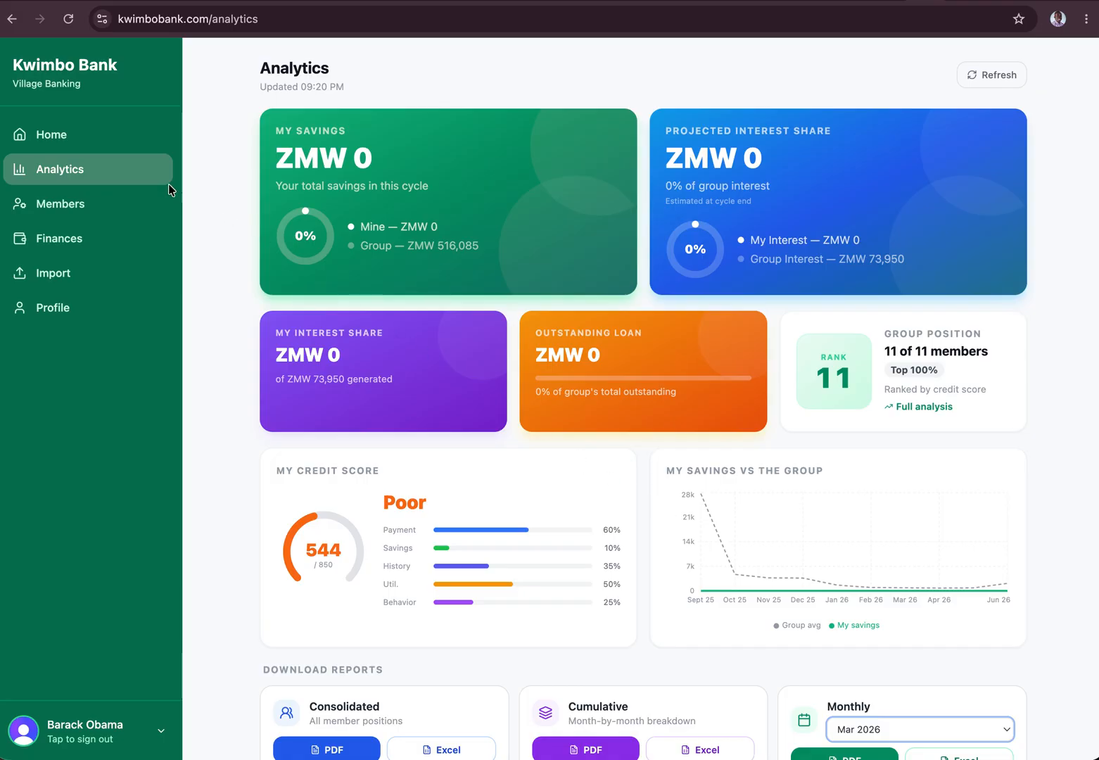
pyautogui.click(61, 133)
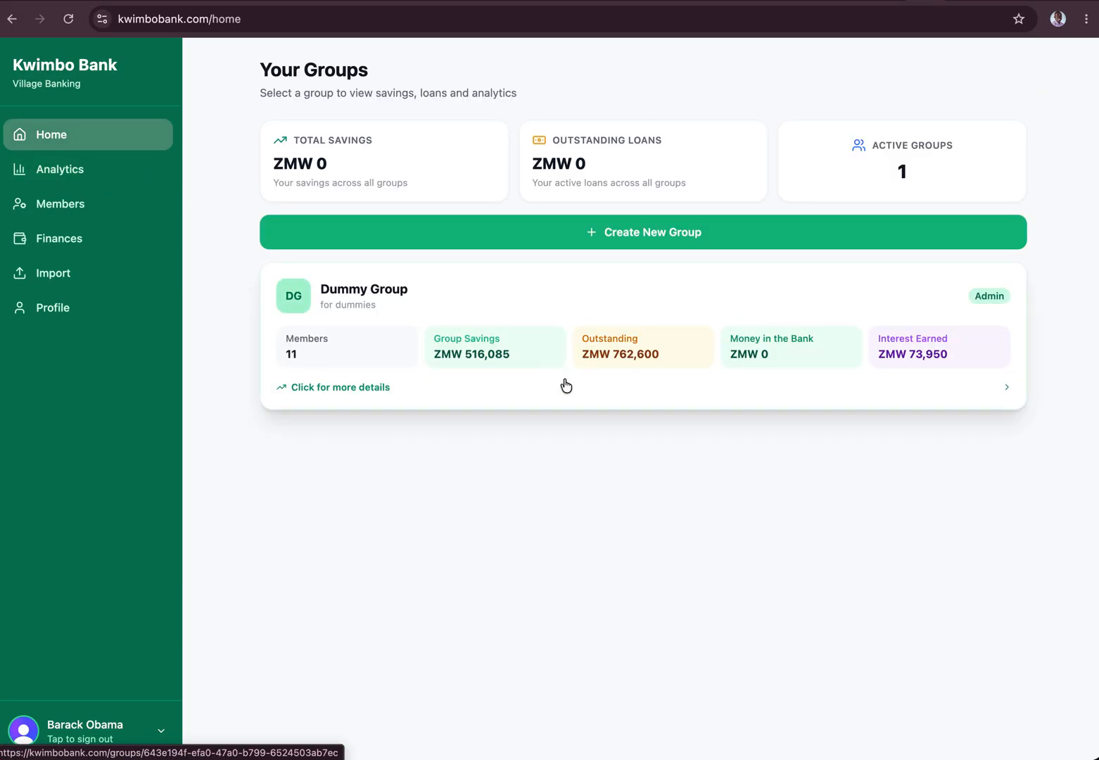
# Open Dummy Group's Analytics tab and review one member's individual analysis.
pyautogui.click(541, 360)
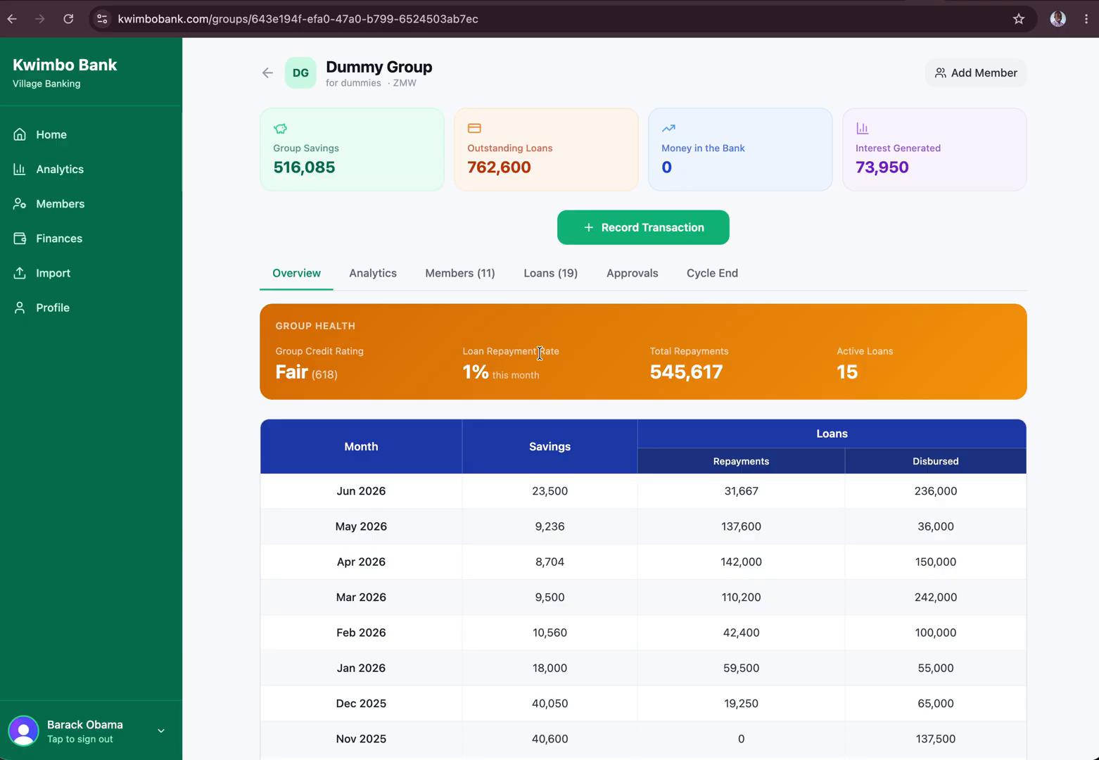
pyautogui.click(354, 281)
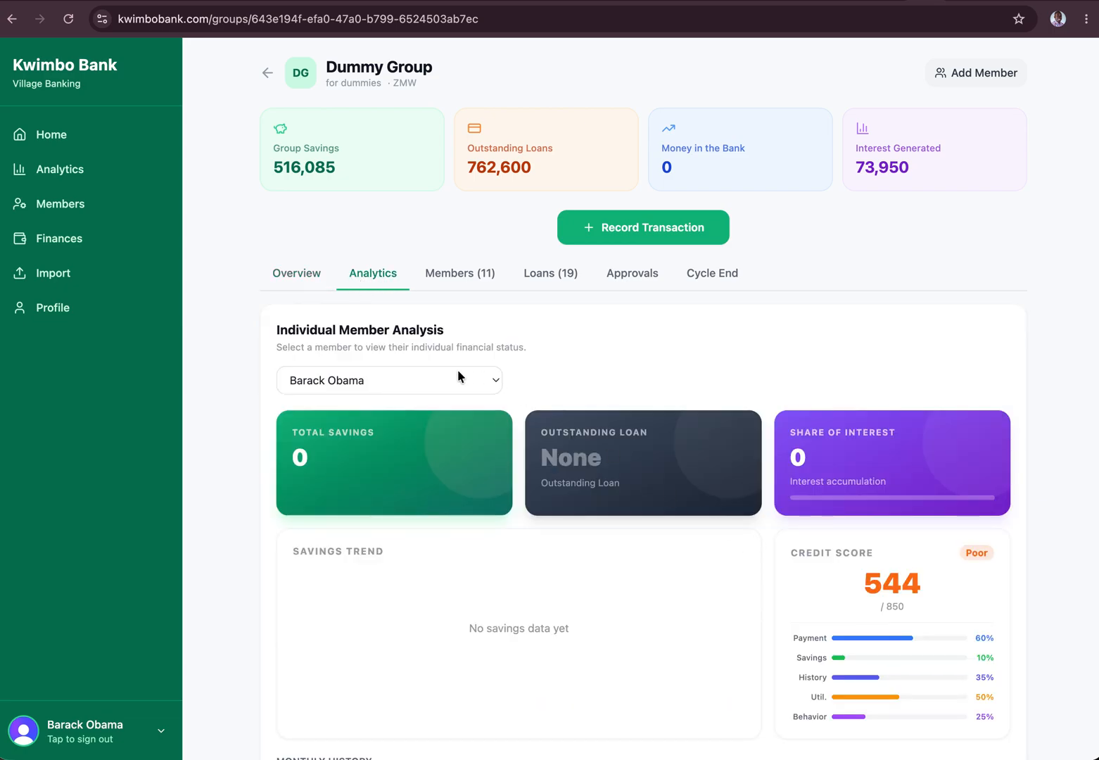
pyautogui.click(431, 374)
pyautogui.click(344, 435)
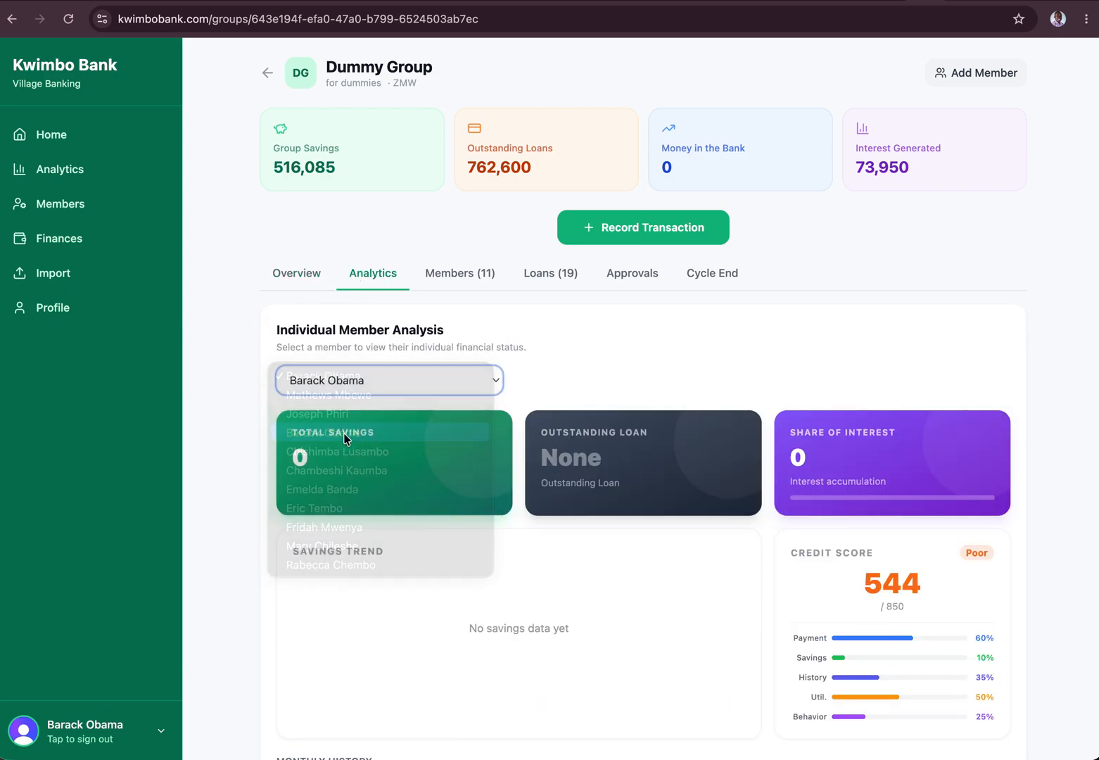
pyautogui.scroll(-1, 841, 522)
pyautogui.scroll(-2, 841, 518)
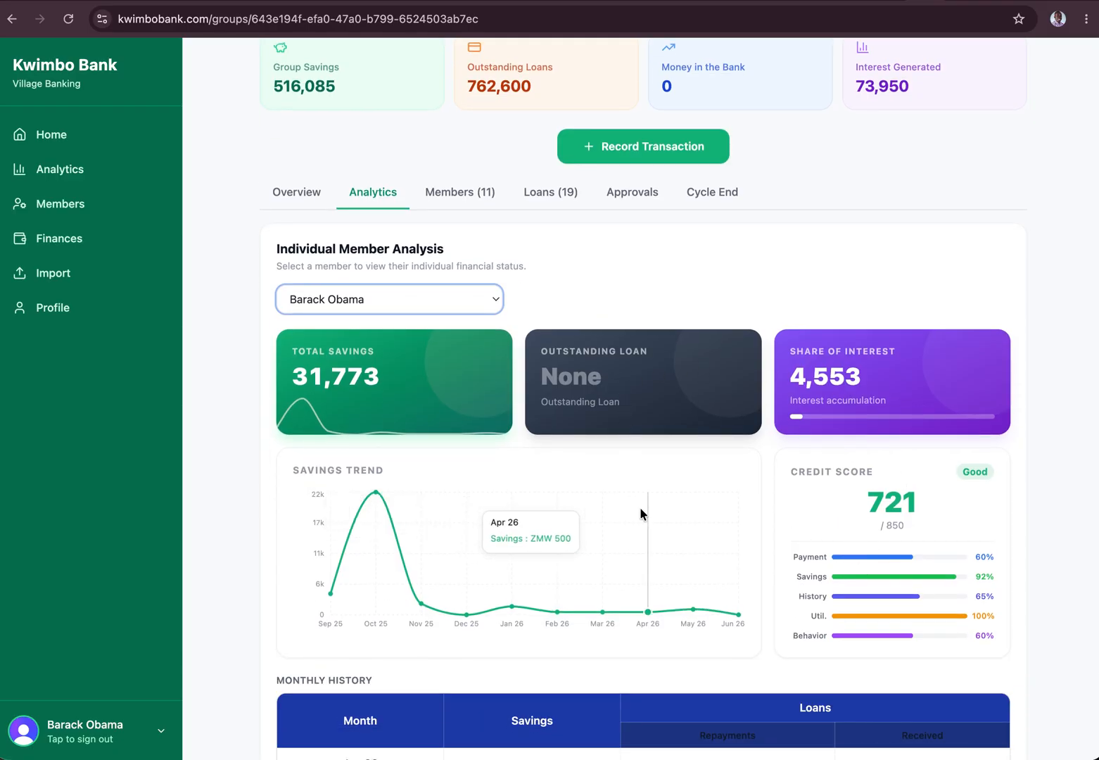
pyautogui.scroll(-10, 639, 506)
pyautogui.scroll(-2, 663, 643)
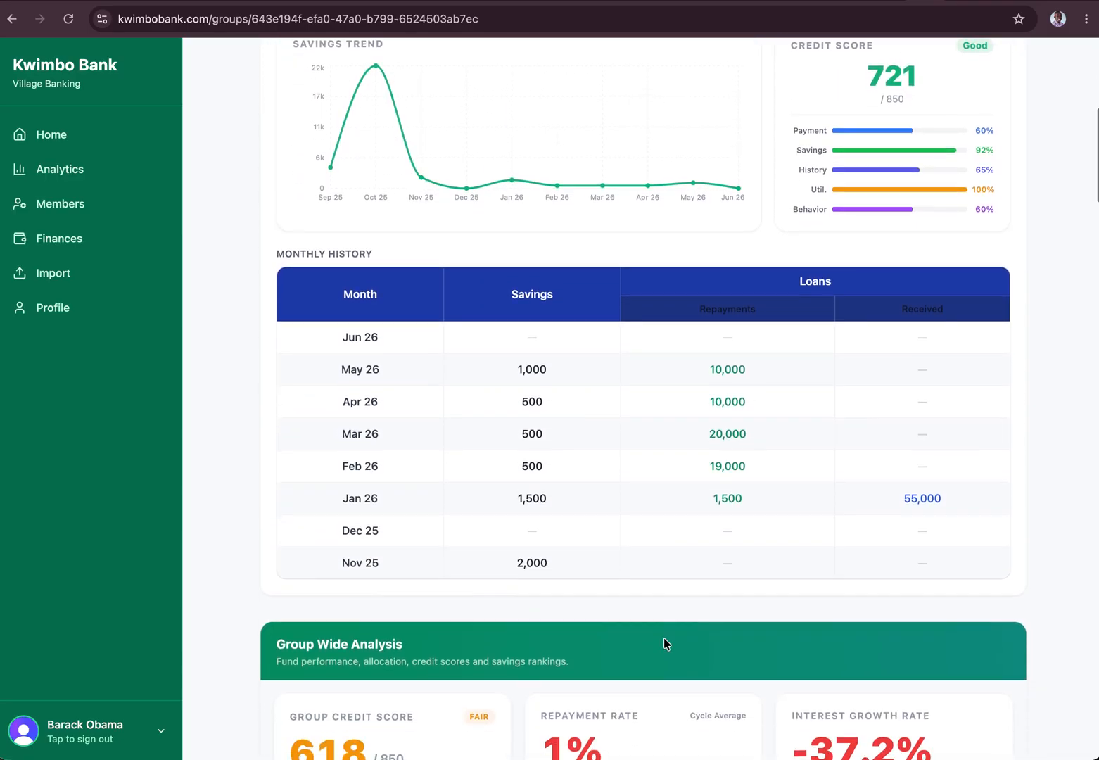
pyautogui.scroll(6, 665, 642)
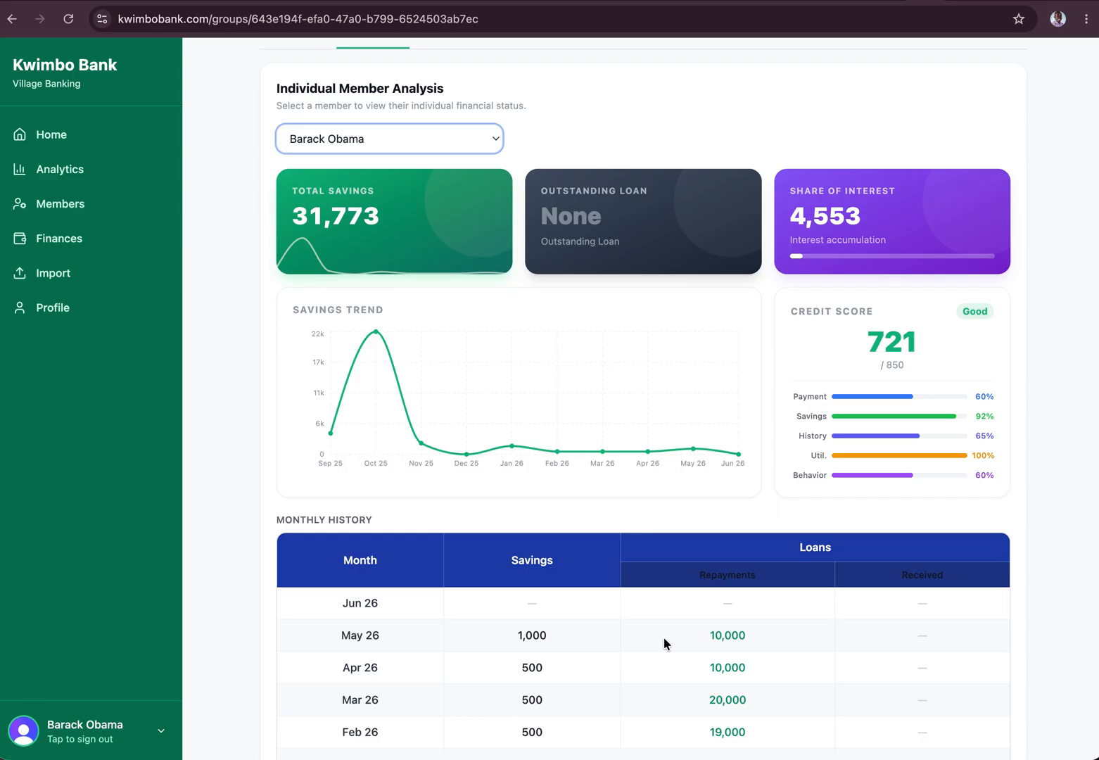
# Switch the Individual Member Analysis to another member and review their figures.
pyautogui.click(485, 139)
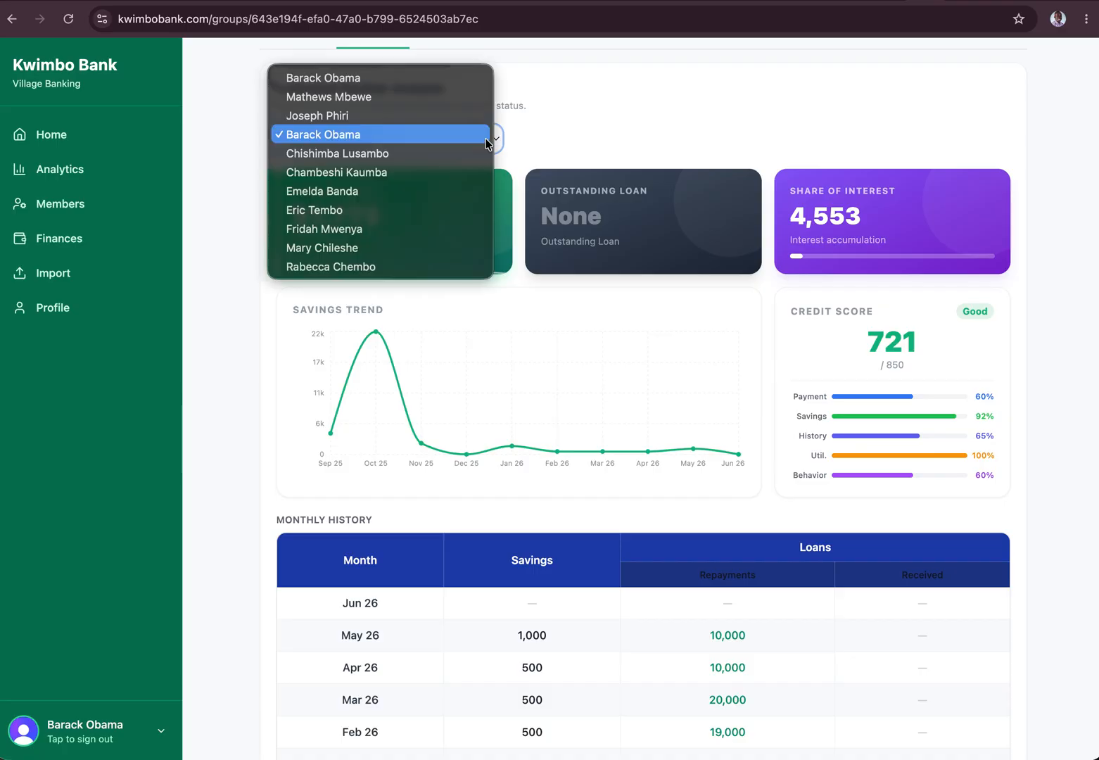
pyautogui.click(387, 83)
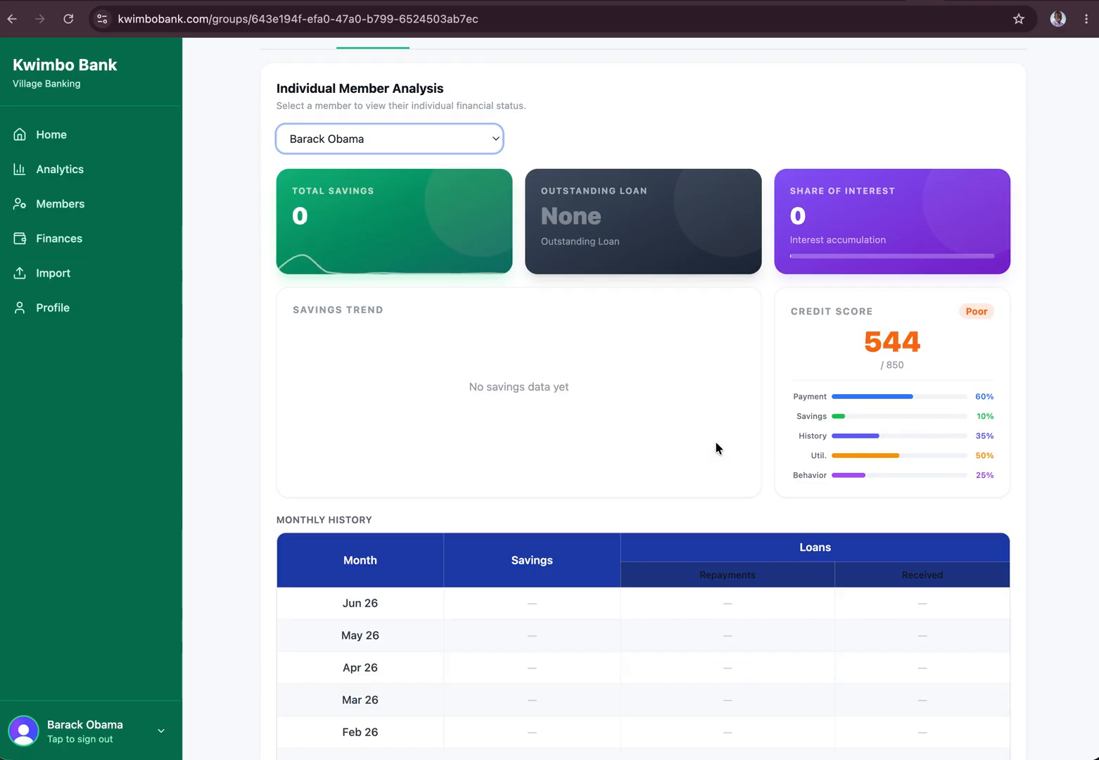
pyautogui.scroll(-5, 716, 442)
pyautogui.scroll(-5, 715, 443)
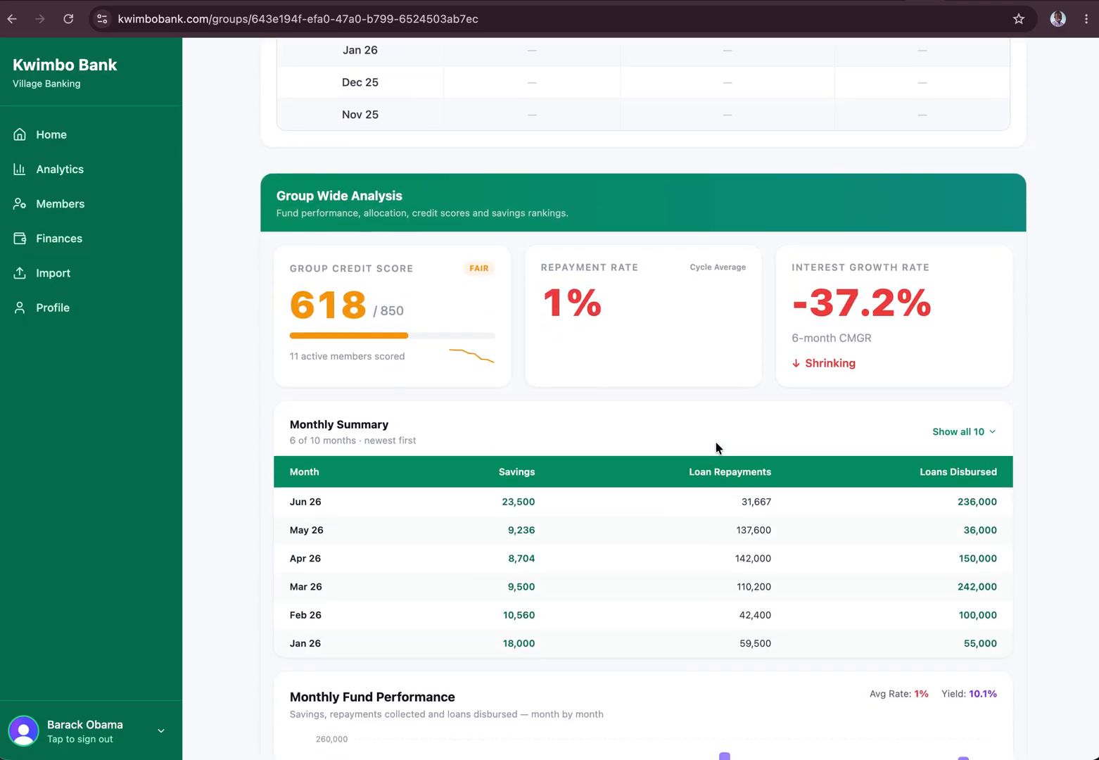
pyautogui.scroll(-2, 715, 447)
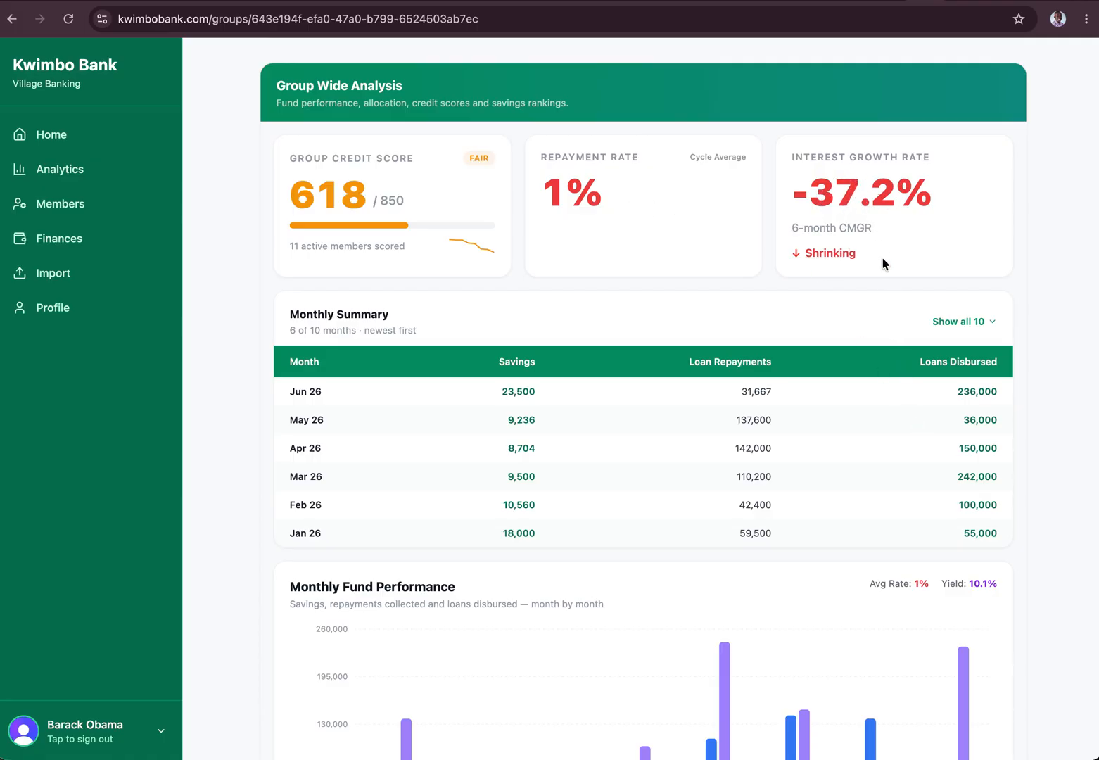
pyautogui.scroll(-5, 763, 401)
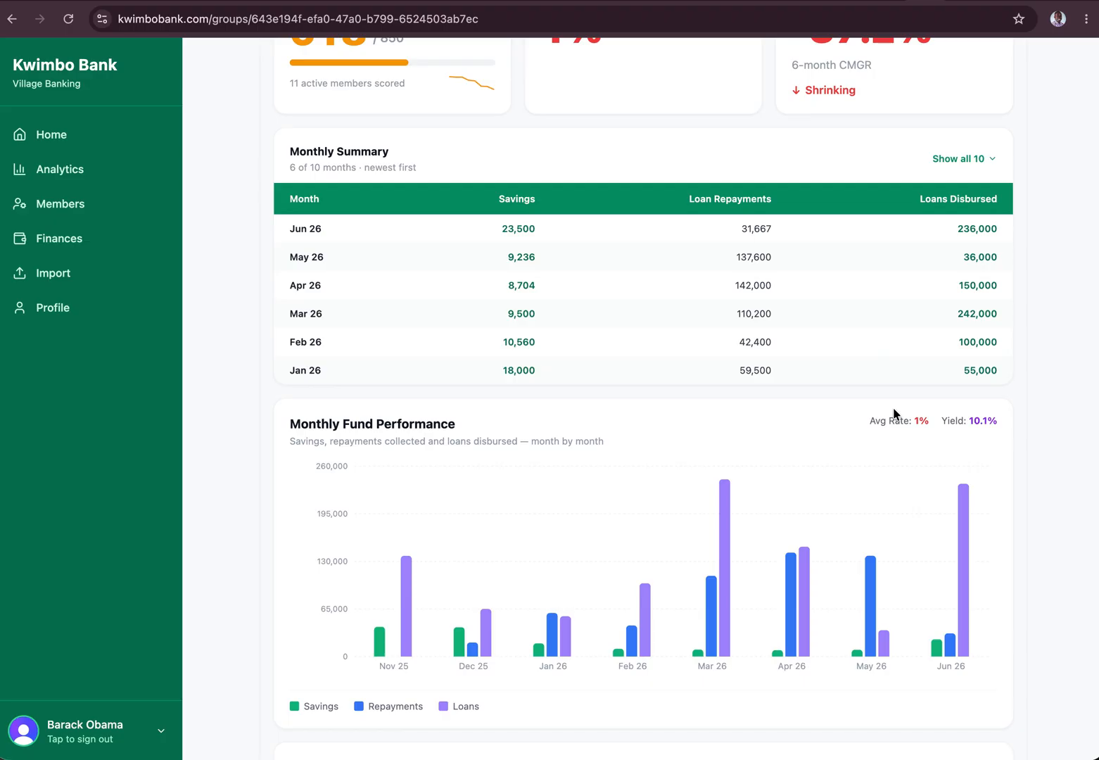
pyautogui.scroll(-5, 816, 406)
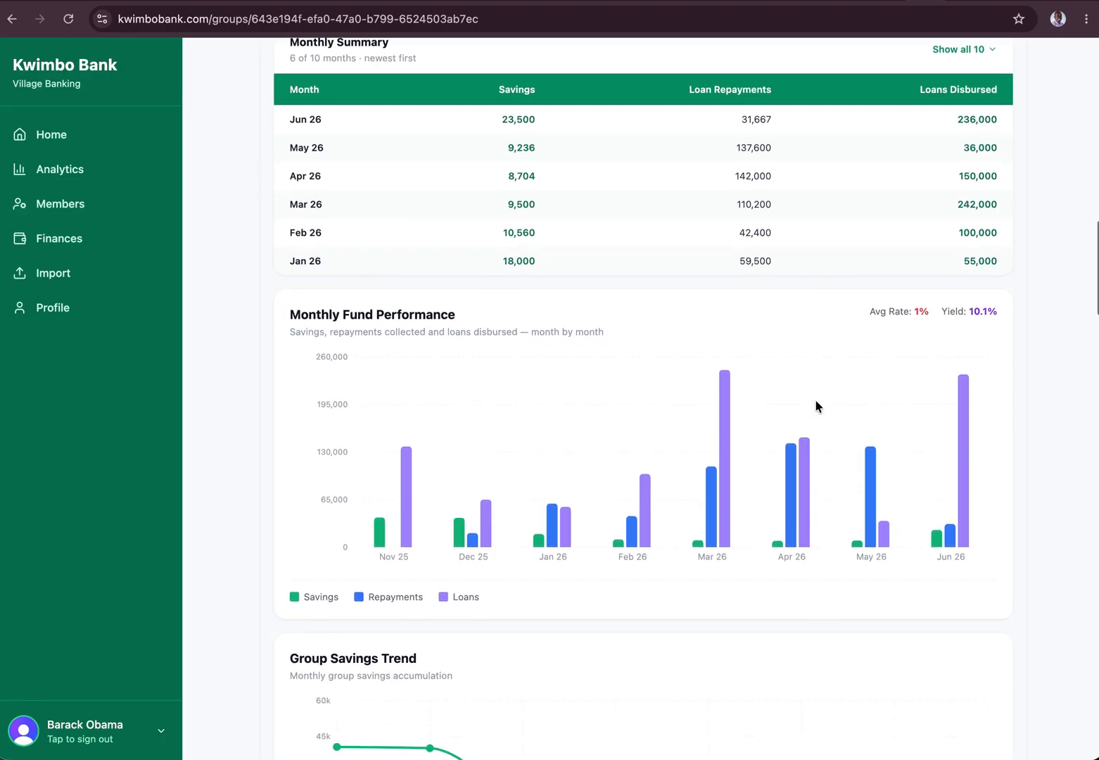
pyautogui.scroll(-2, 816, 406)
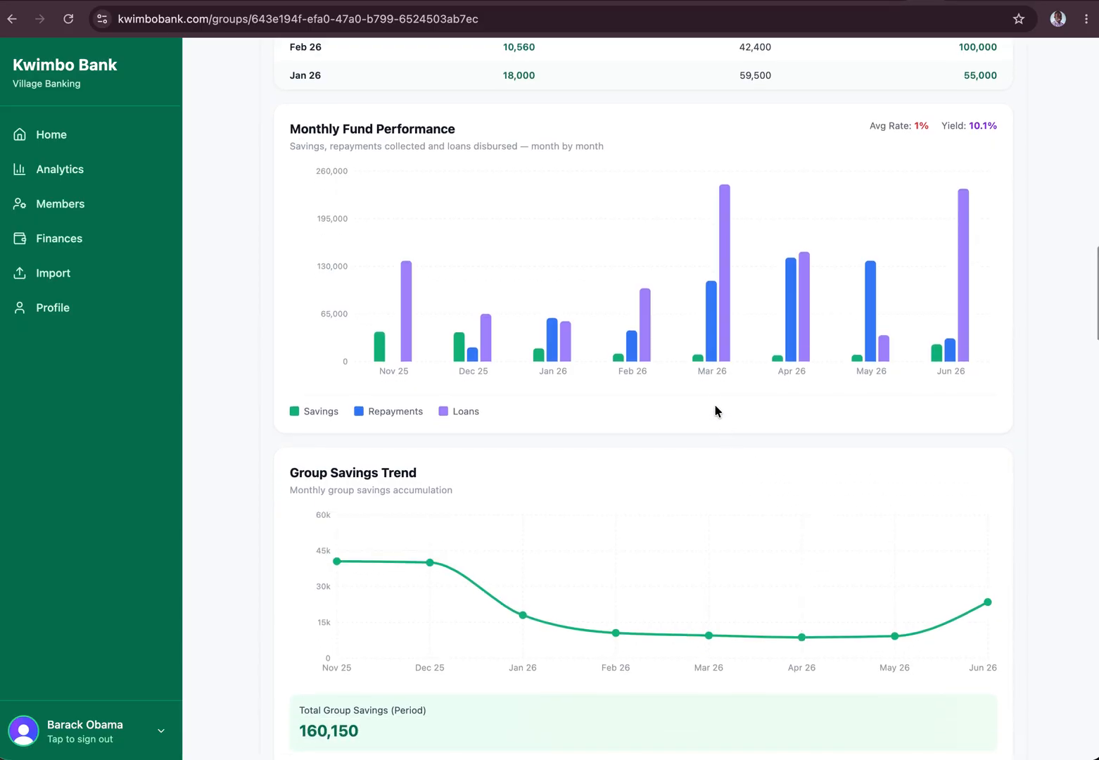
pyautogui.moveTo(719, 355)
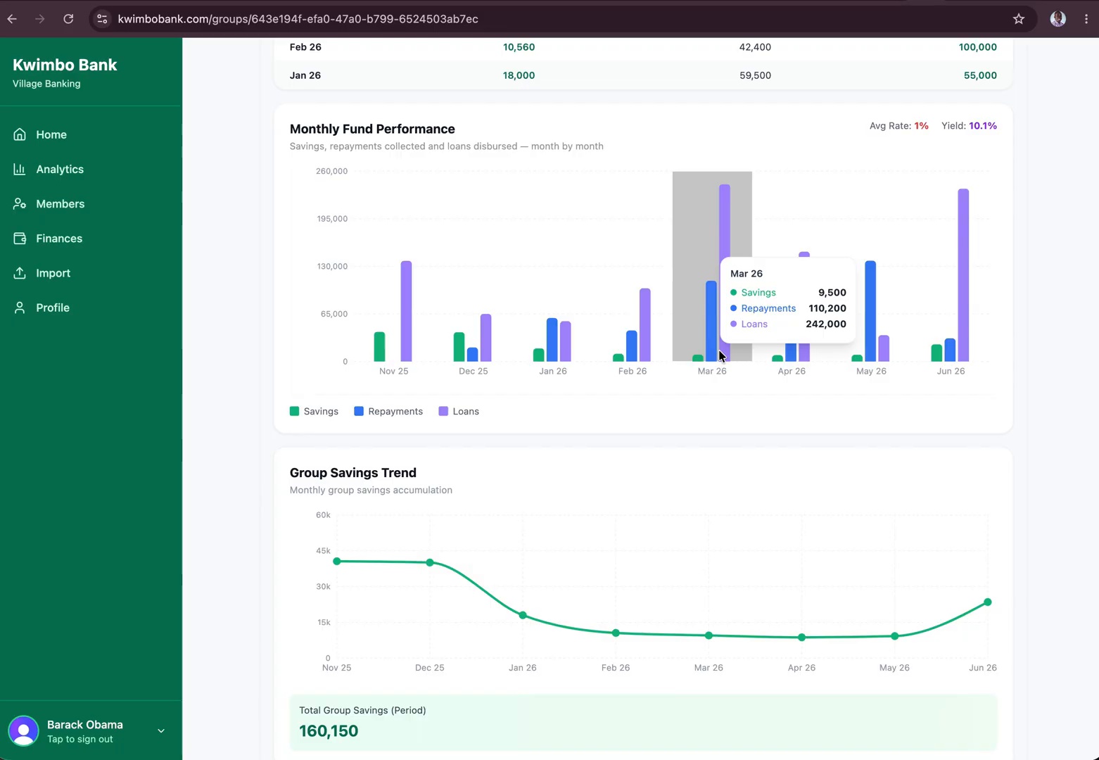
pyautogui.scroll(-1, 803, 516)
pyautogui.scroll(-3, 801, 516)
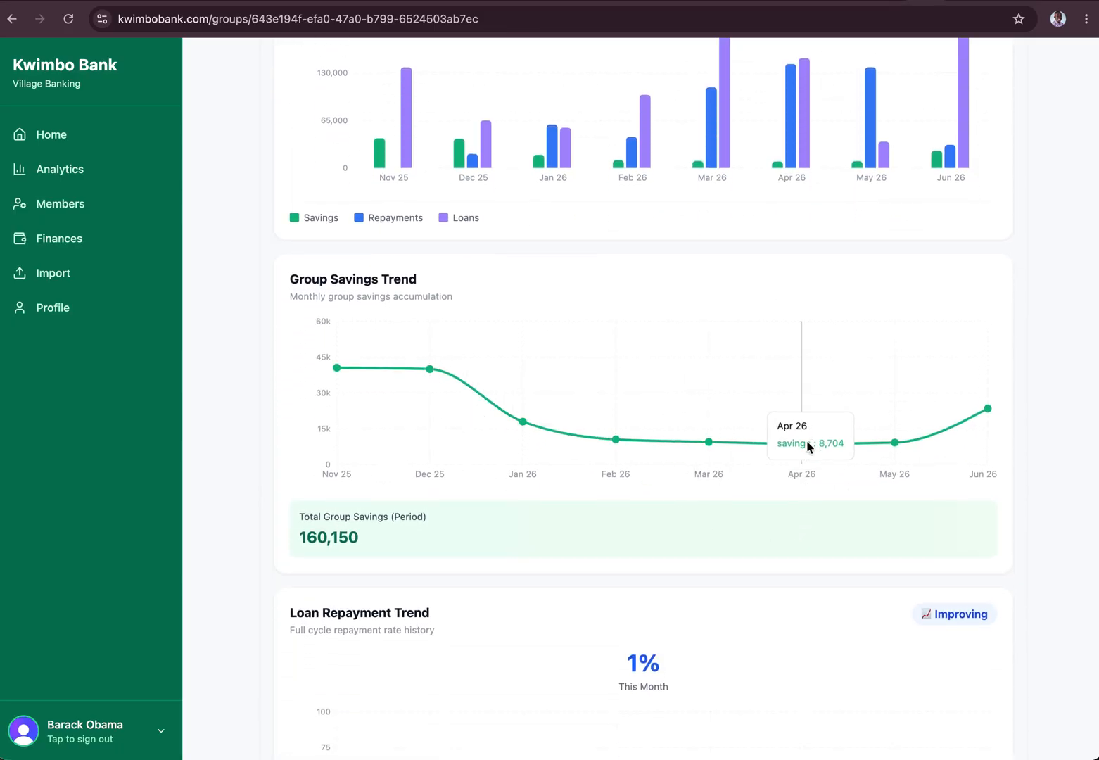
pyautogui.scroll(-2, 776, 494)
pyautogui.scroll(-5, 776, 494)
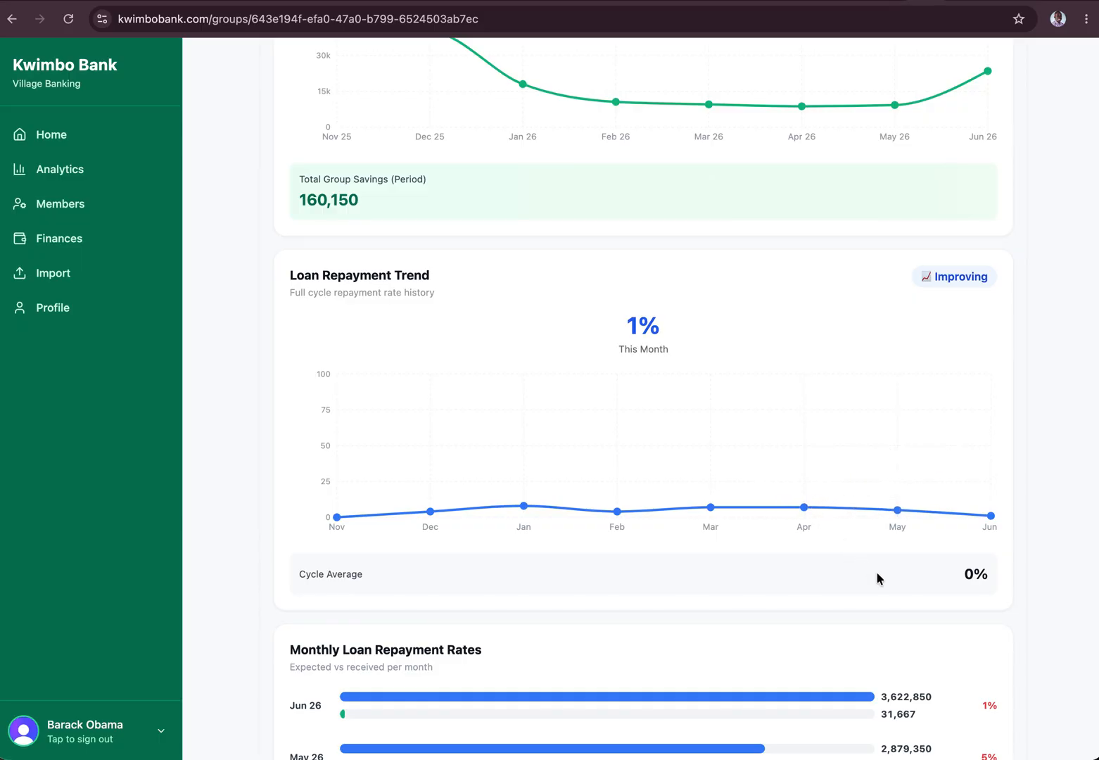
# Scroll through repayment rates, Repayments vs Shortfall charts and the Month-by-Month Rate Breakdown.
pyautogui.scroll(-5, 877, 579)
pyautogui.scroll(-2, 877, 579)
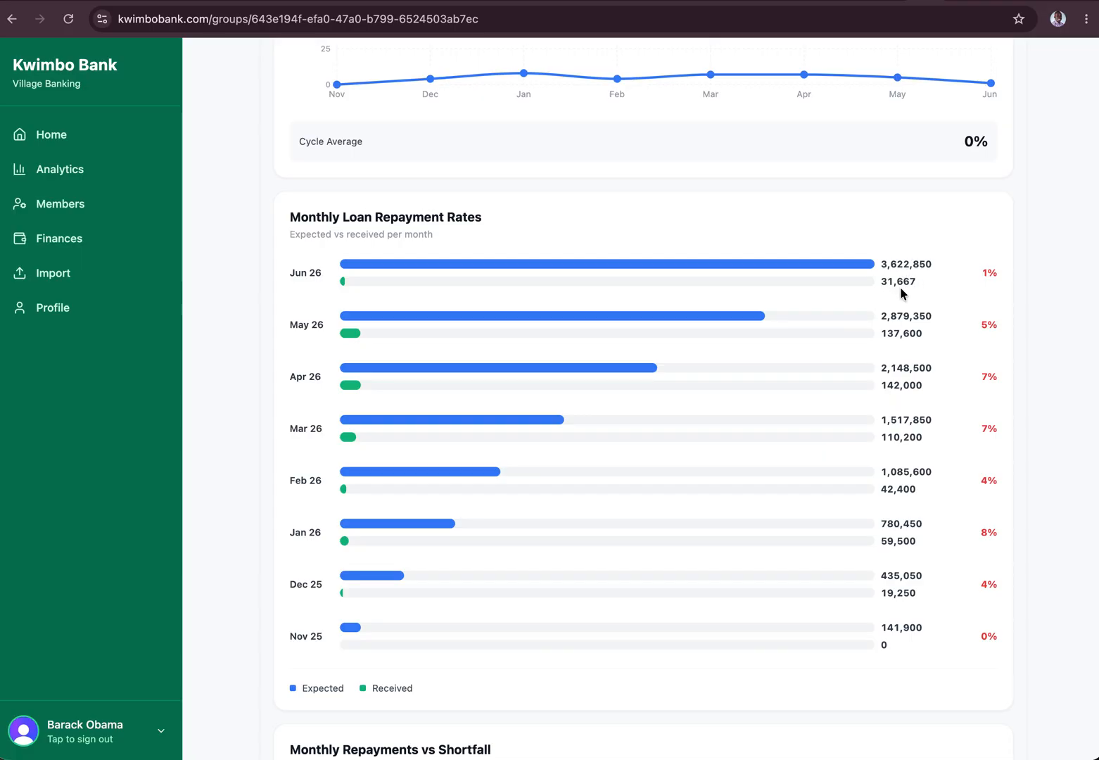
pyautogui.scroll(-2, 890, 376)
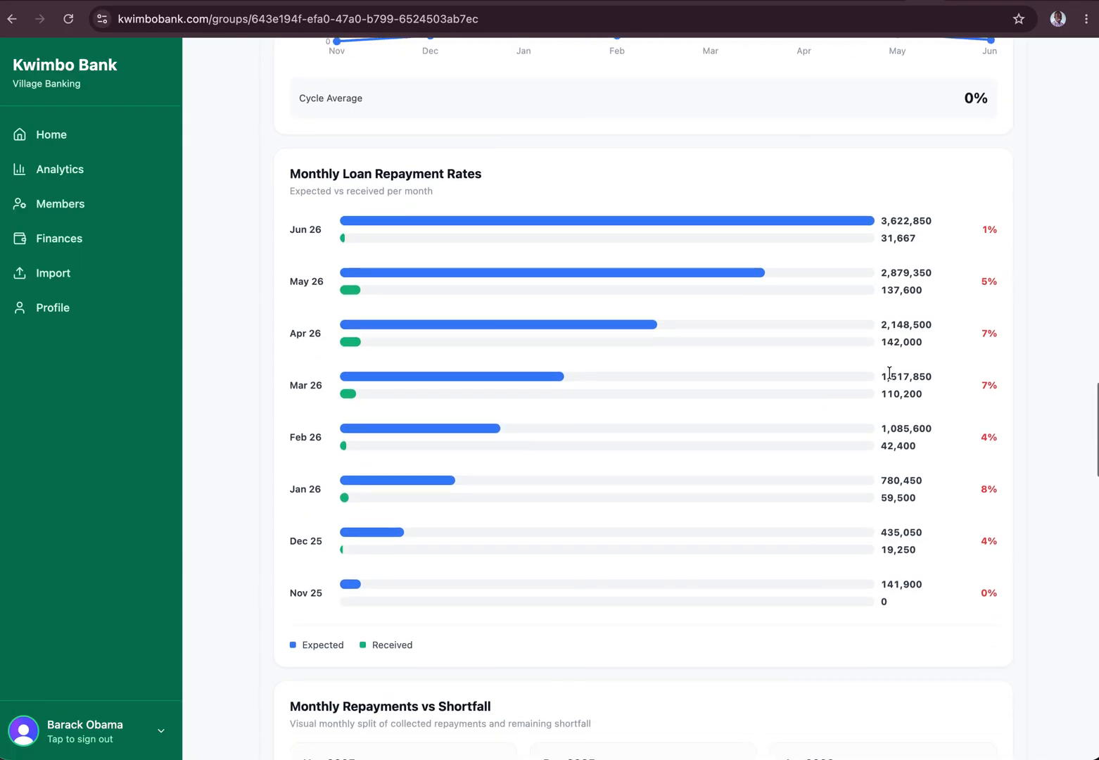
pyautogui.scroll(-7, 890, 376)
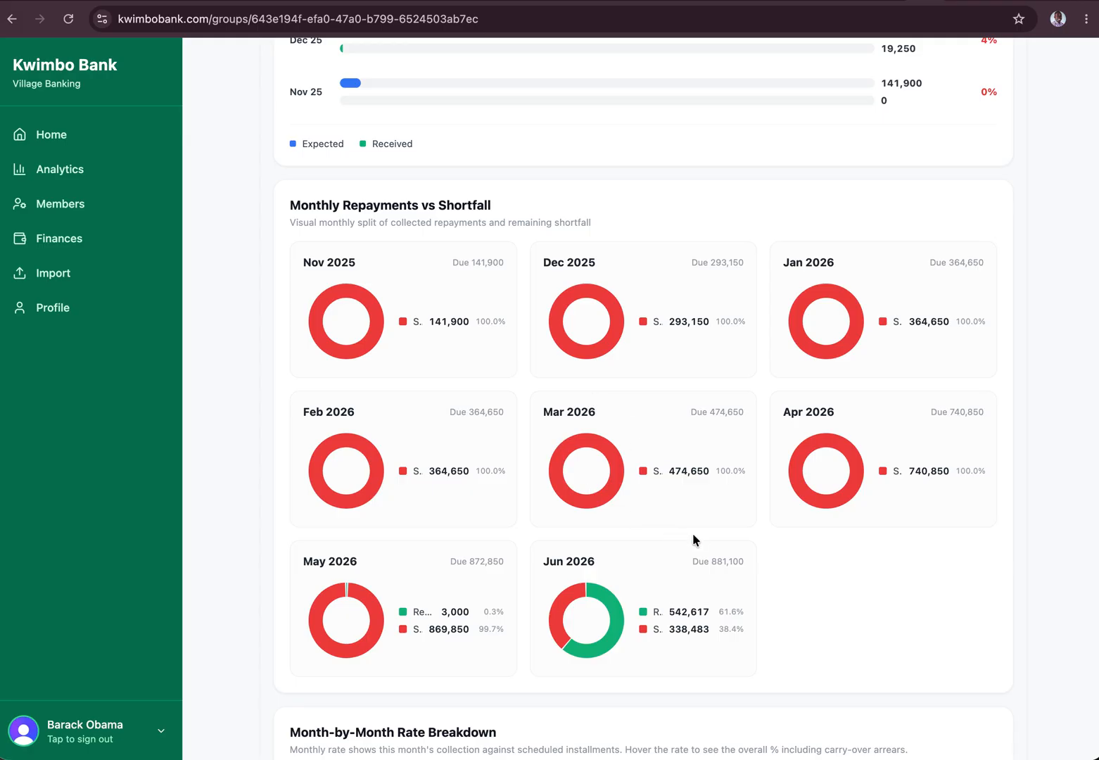
pyautogui.scroll(-3, 693, 538)
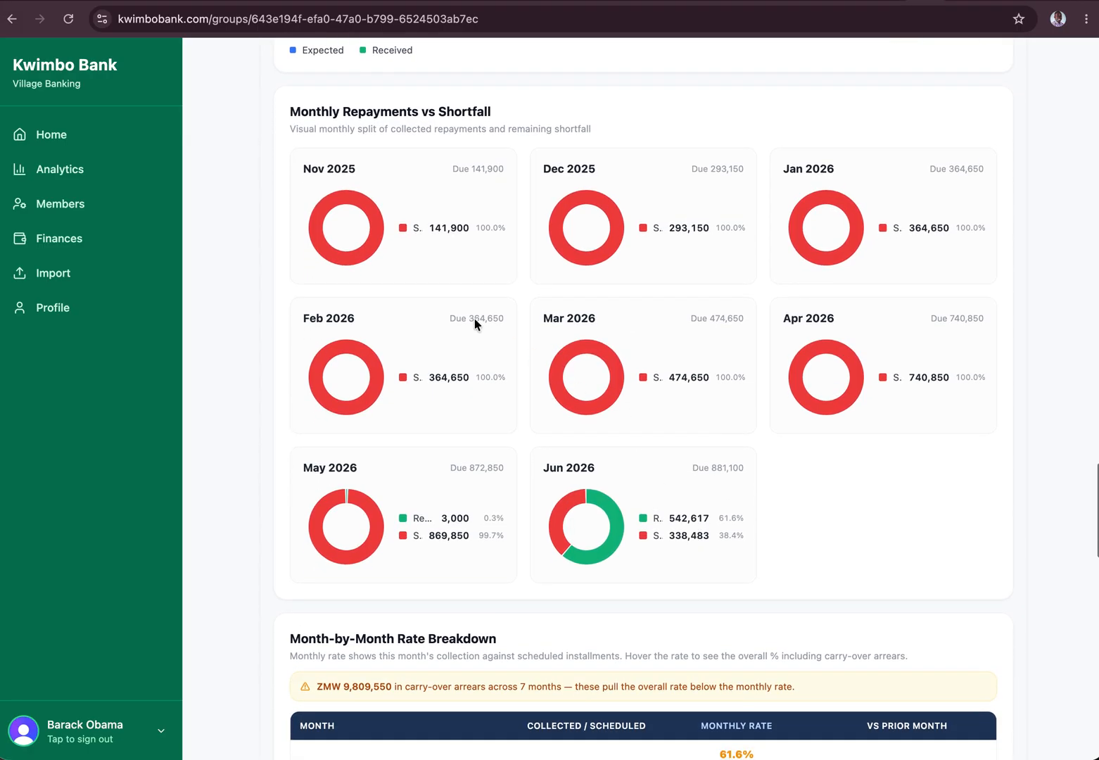
pyautogui.scroll(-6, 751, 508)
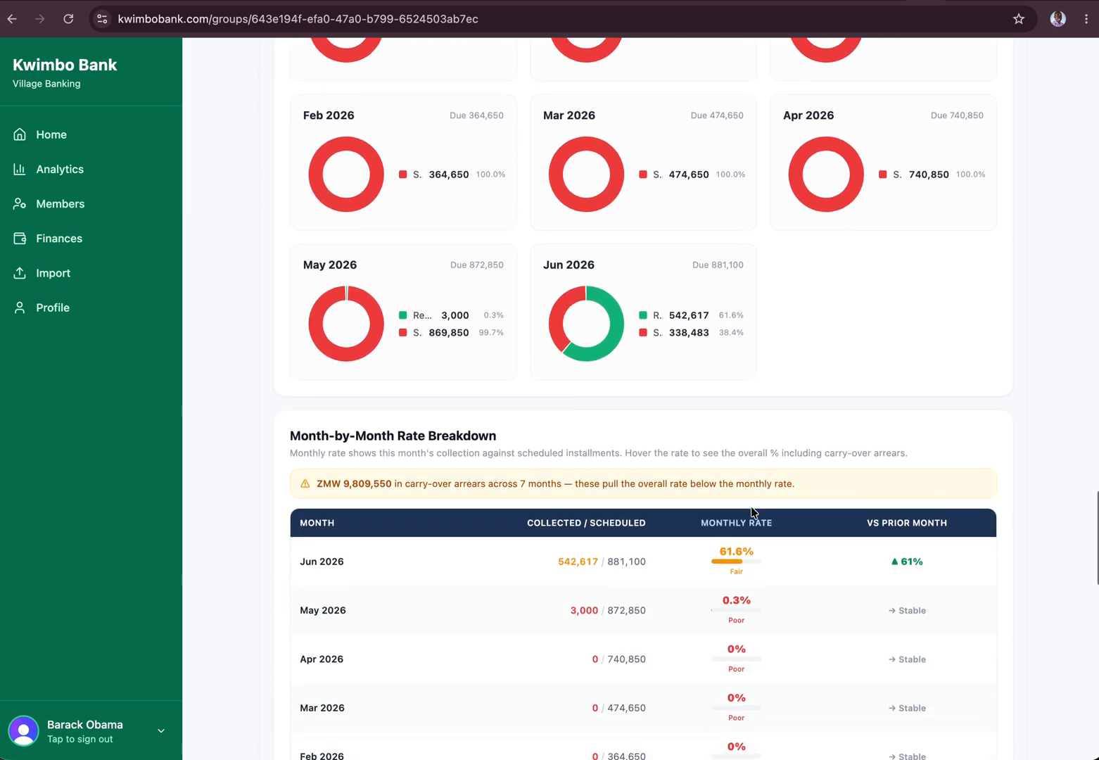
pyautogui.scroll(-3, 751, 507)
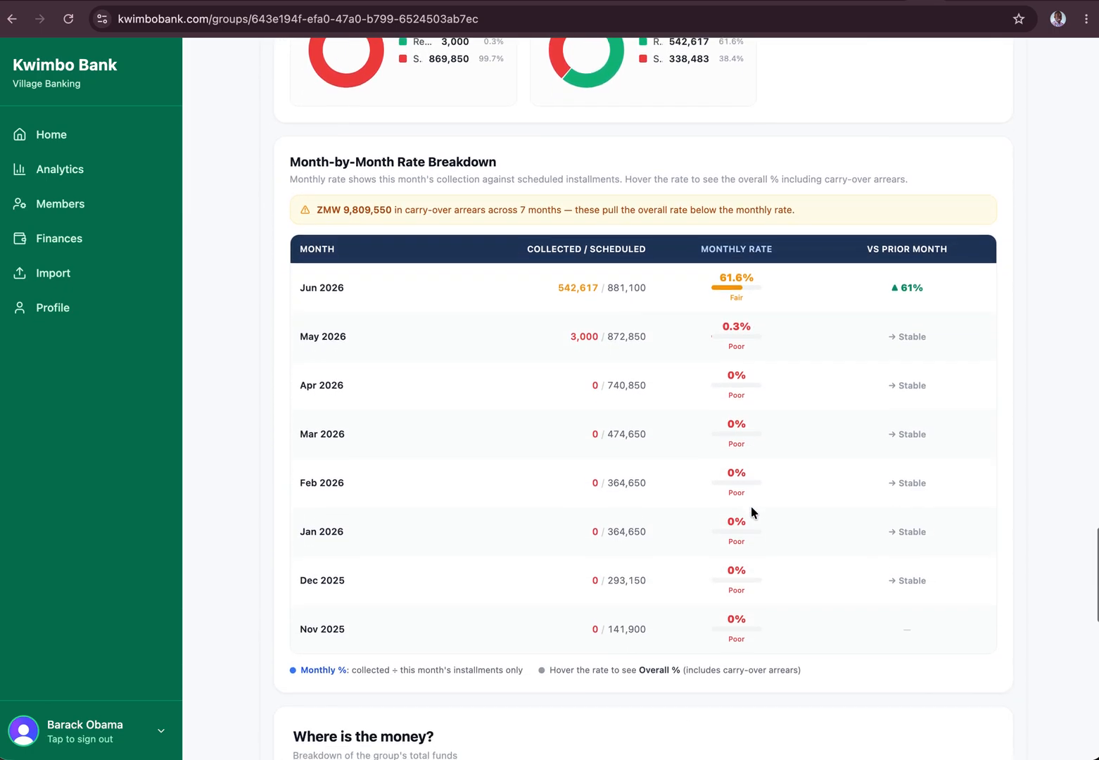
# Scroll down to Interest Collected by Month and the Member Loan Accountability Panel, then back up.
pyautogui.scroll(-2, 750, 506)
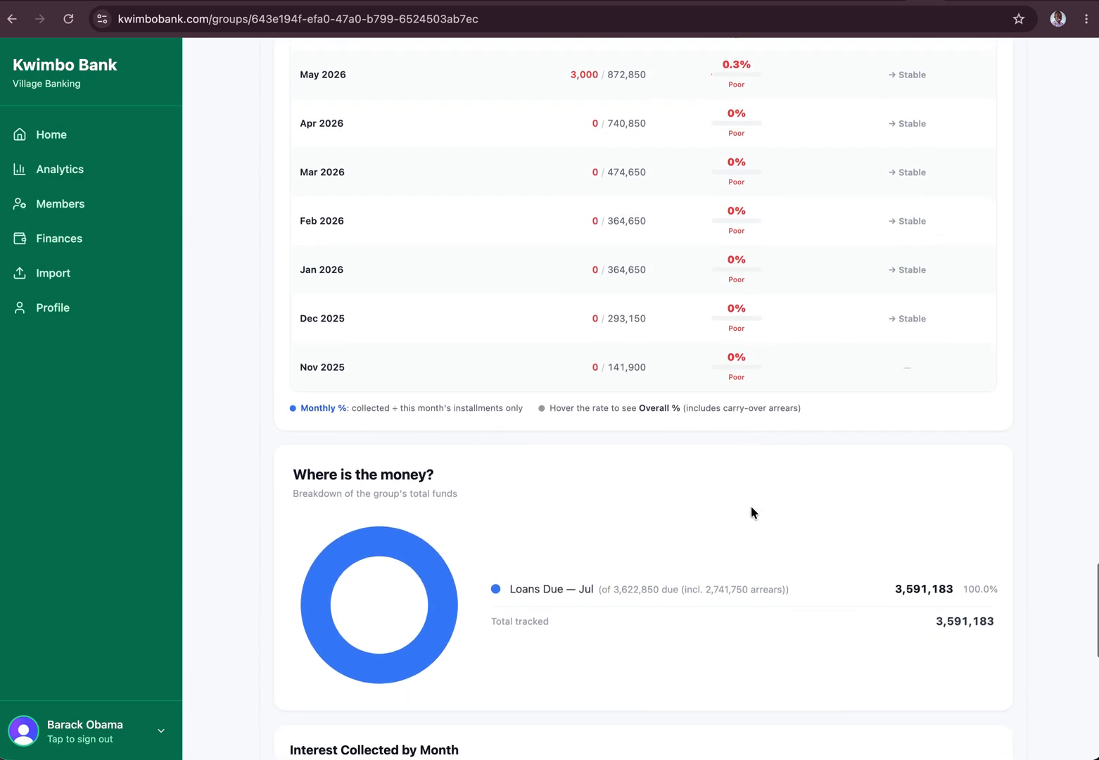
pyautogui.scroll(-2, 751, 505)
pyautogui.scroll(-3, 751, 506)
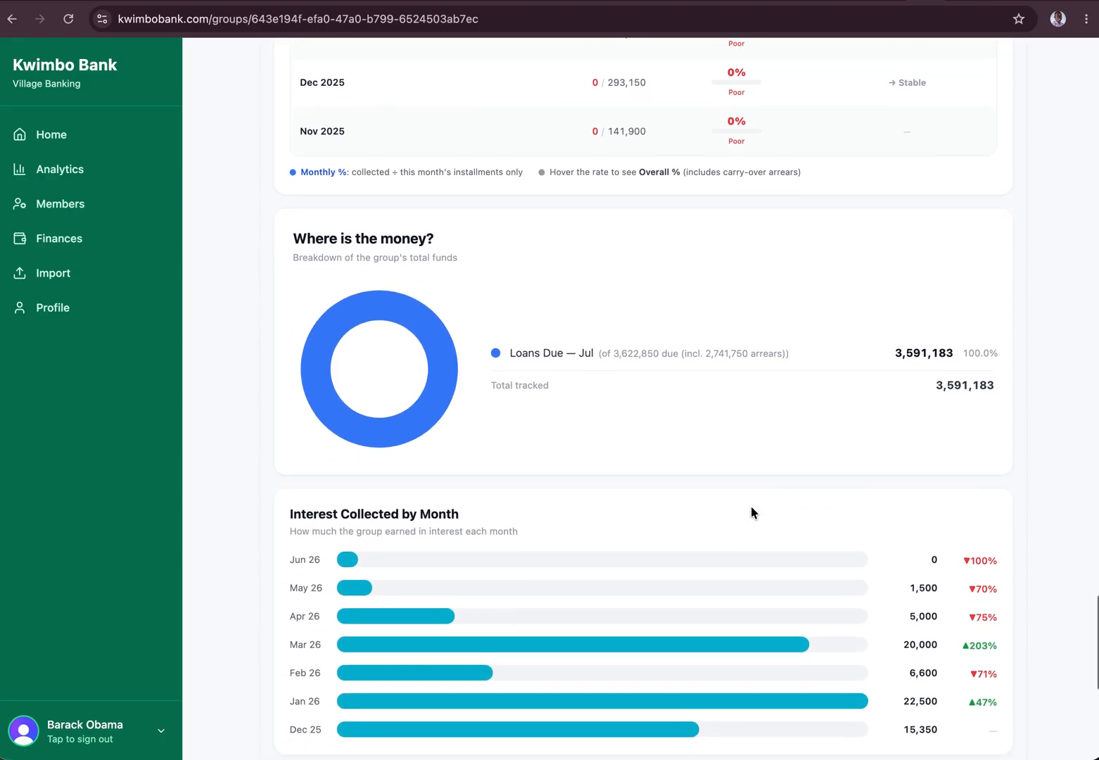
pyautogui.scroll(-5, 751, 507)
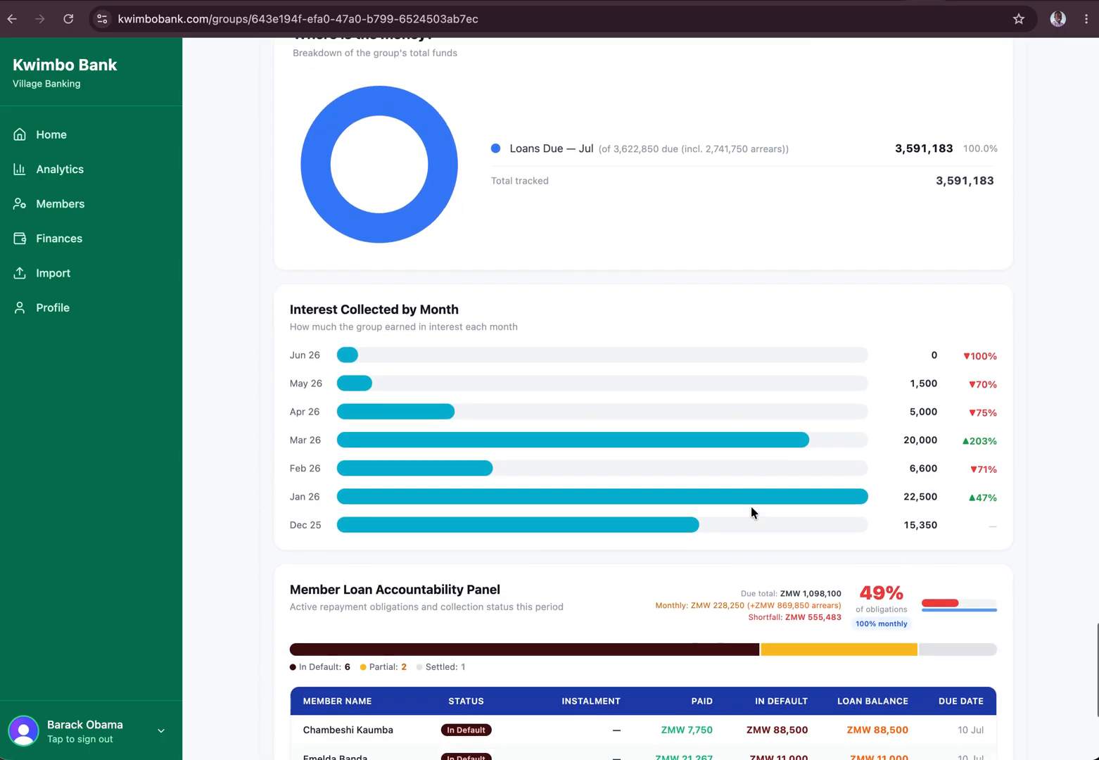
pyautogui.scroll(-2, 751, 511)
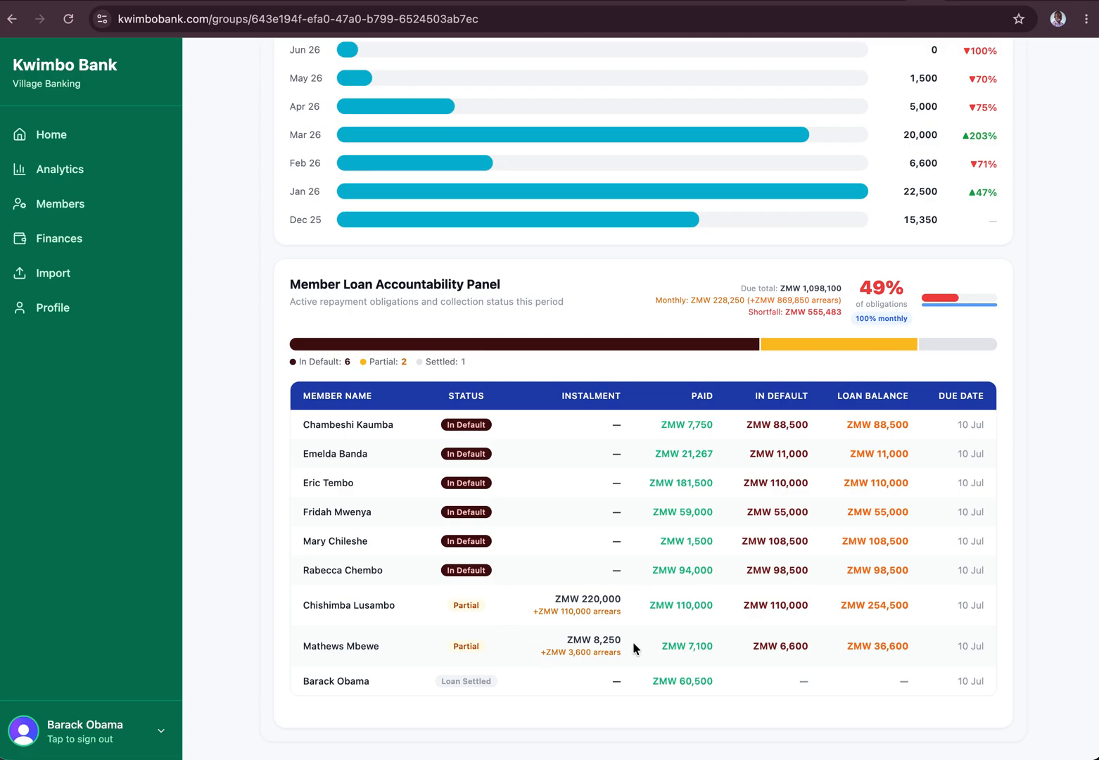
pyautogui.scroll(20, 634, 488)
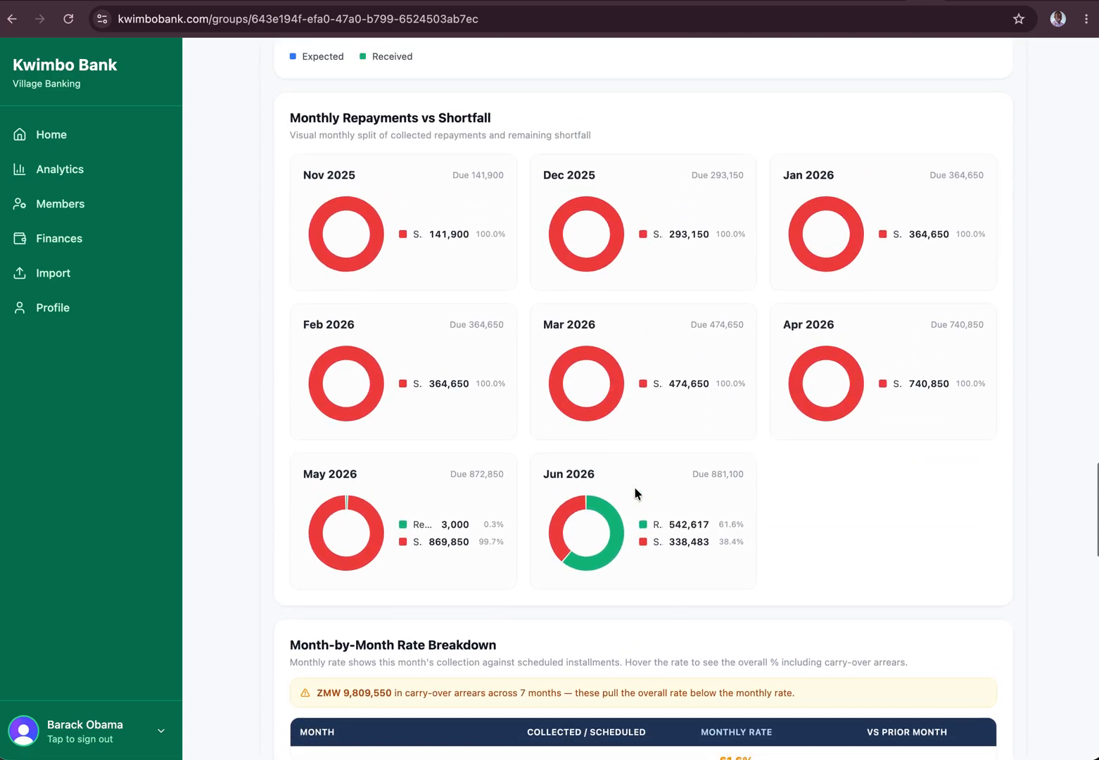
pyautogui.scroll(3, 634, 486)
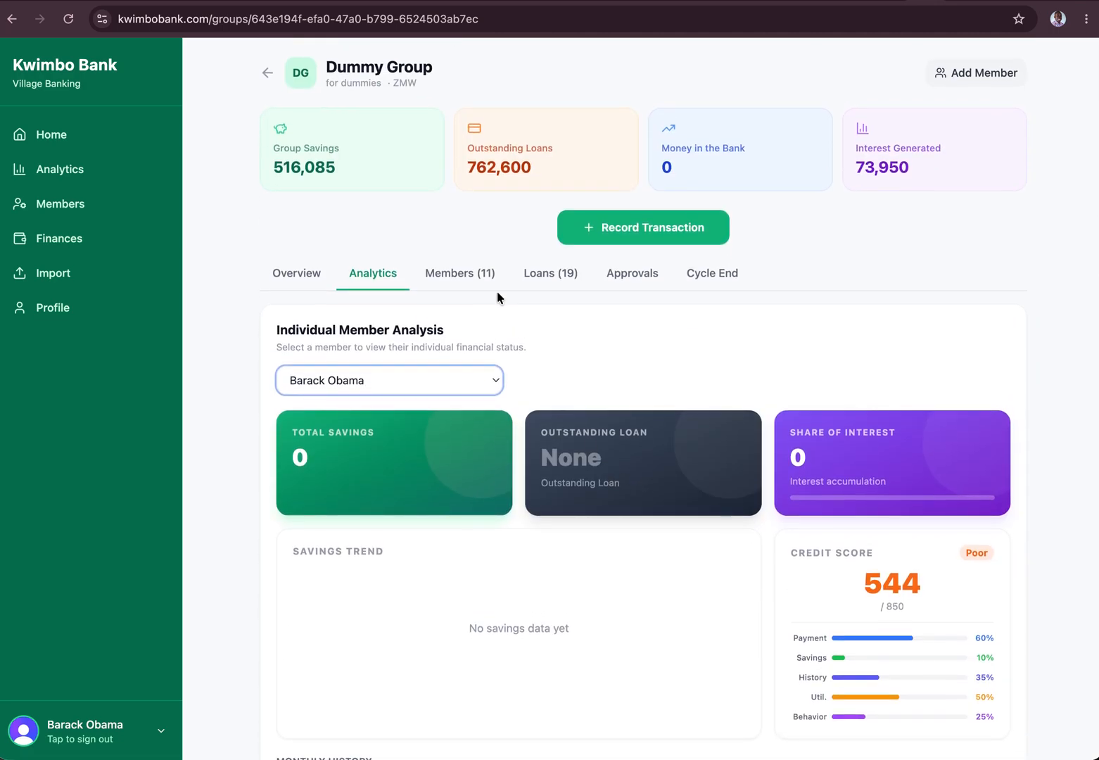
# Open the Members (11) tab and scroll through Group Rankings and the Savings Leaderboard.
pyautogui.click(461, 274)
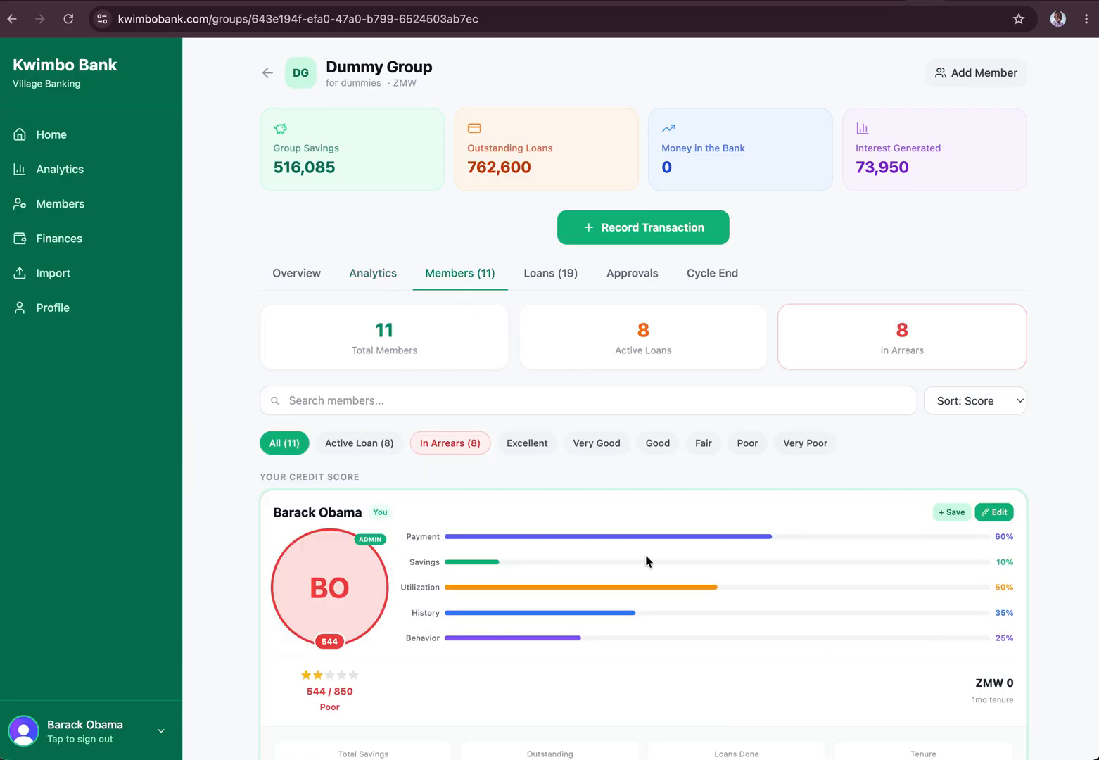
pyautogui.scroll(-8, 645, 560)
pyautogui.scroll(-2, 645, 556)
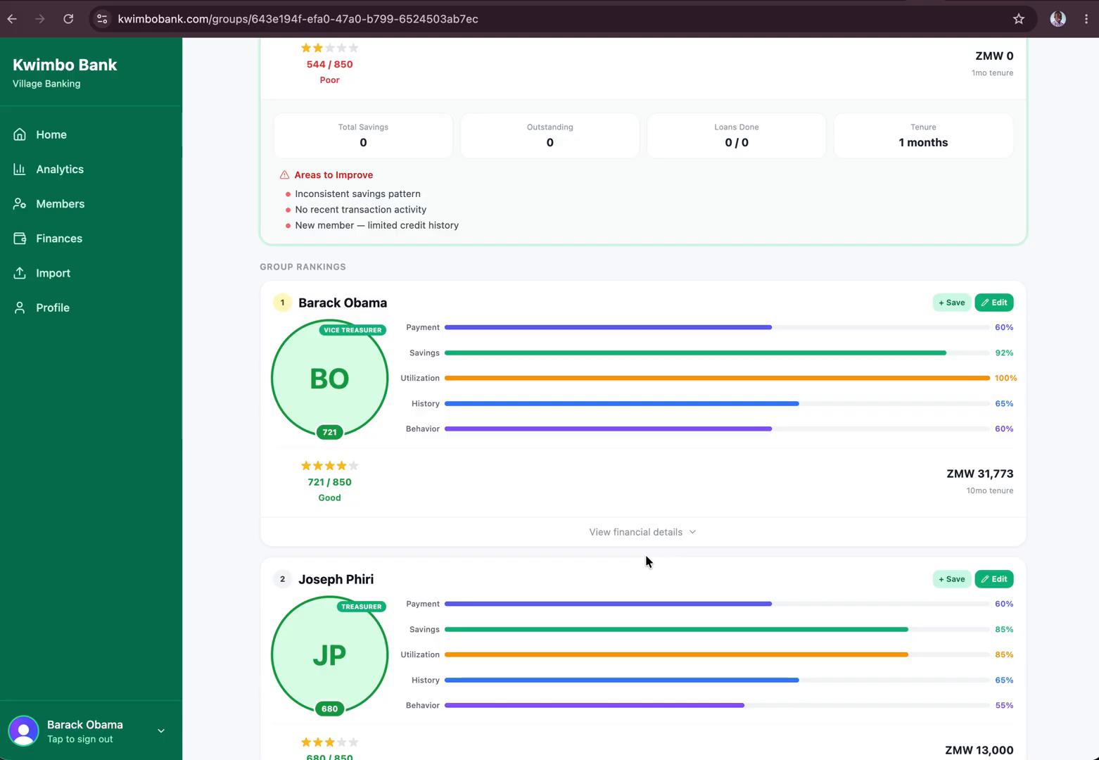
pyautogui.scroll(-20, 645, 560)
pyautogui.scroll(-5, 647, 561)
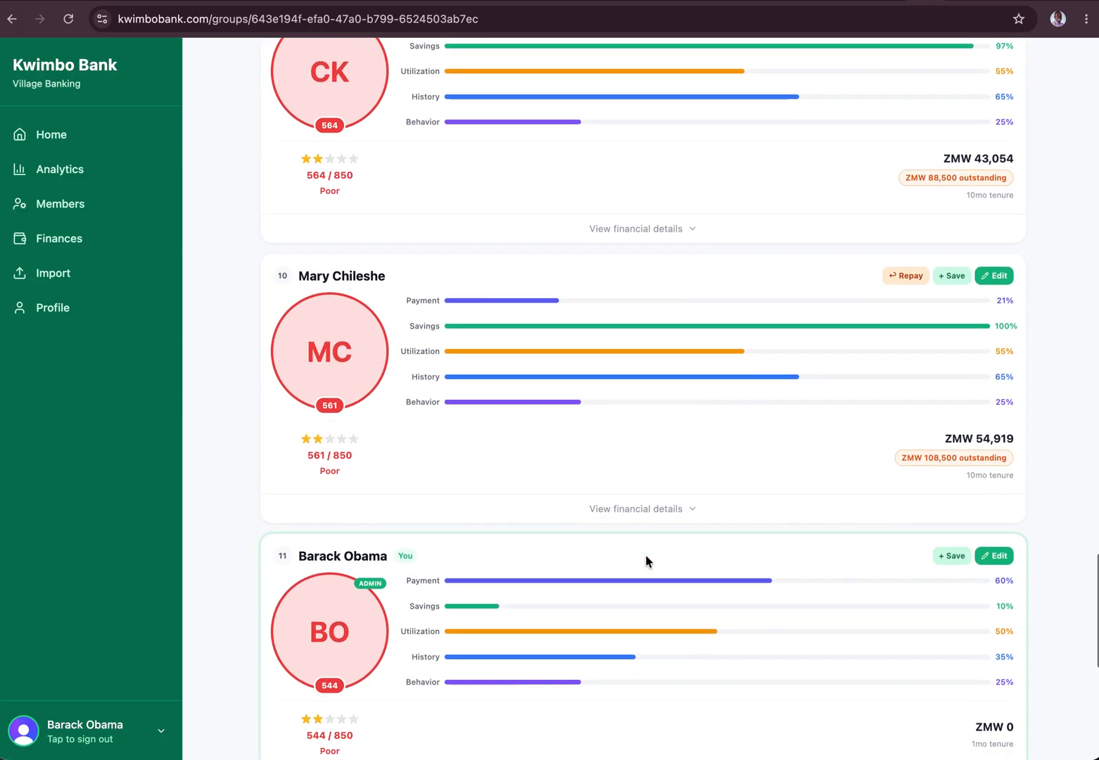
pyautogui.scroll(-1, 647, 561)
pyautogui.scroll(-1, 645, 559)
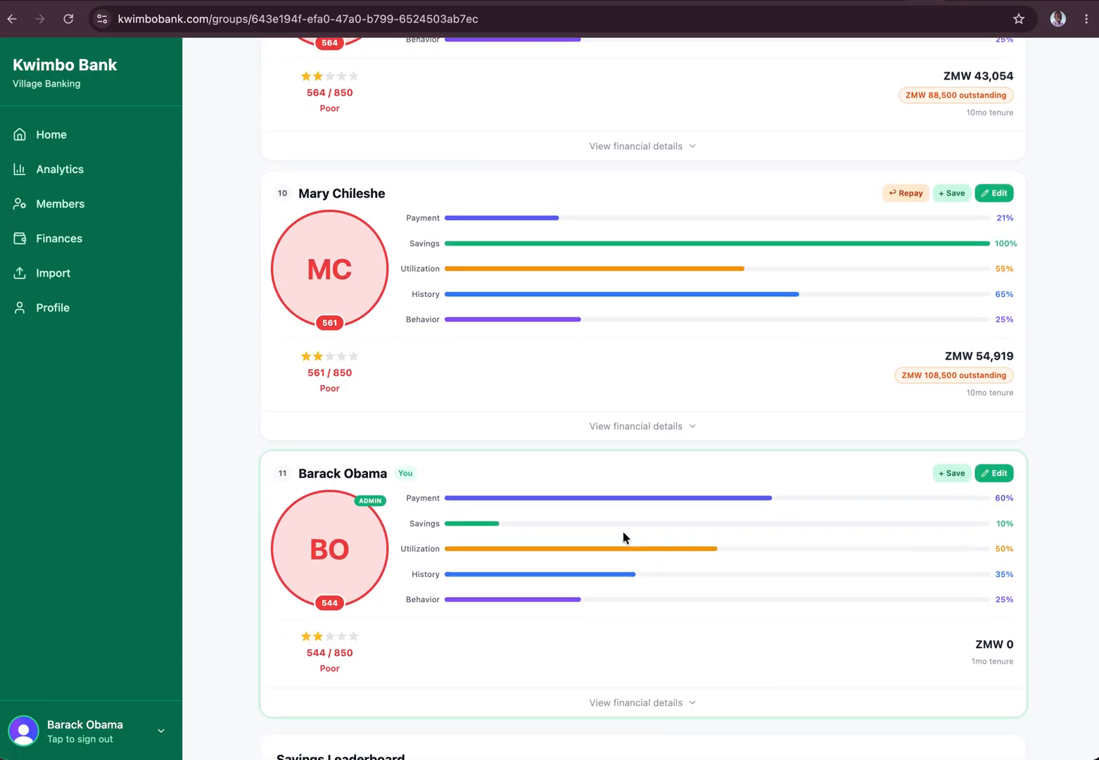
pyautogui.scroll(-6, 513, 403)
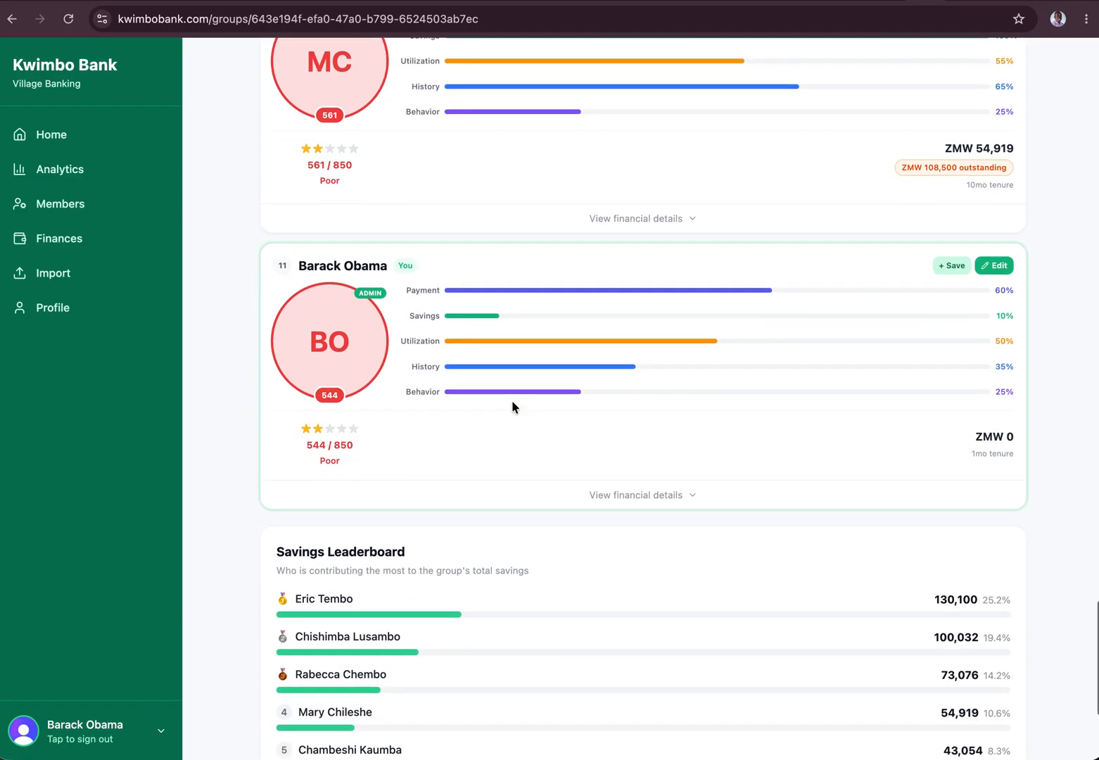
pyautogui.scroll(7, 512, 406)
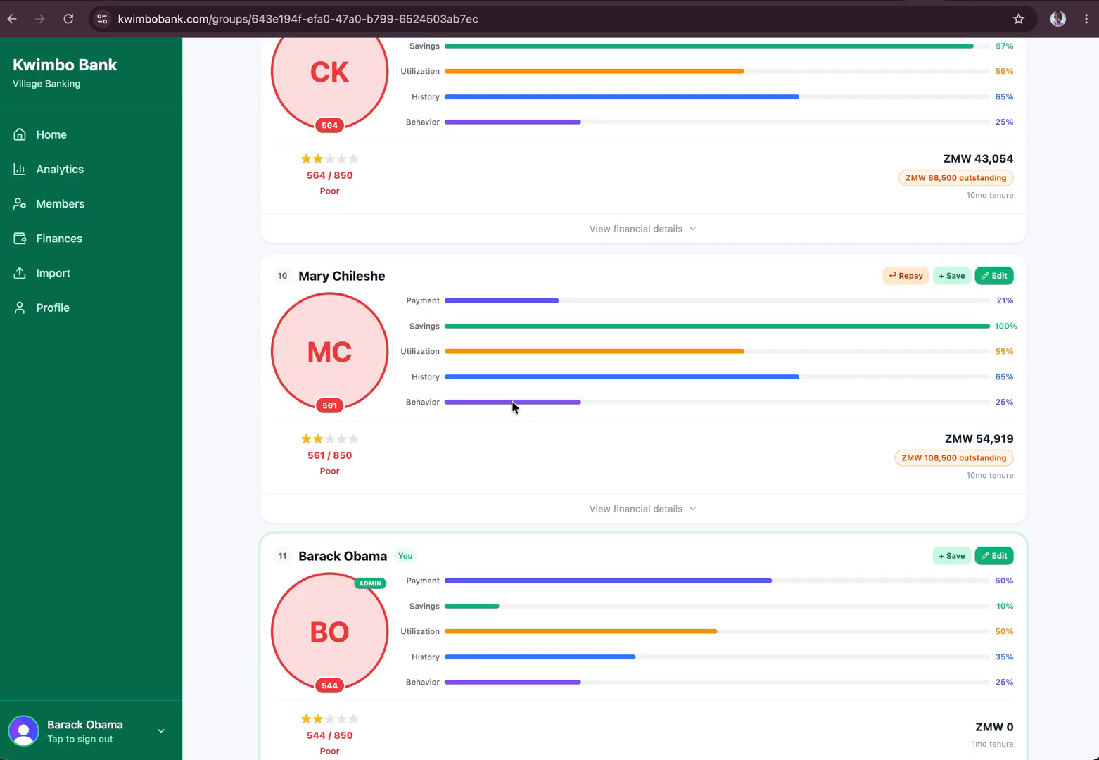
pyautogui.scroll(20, 512, 406)
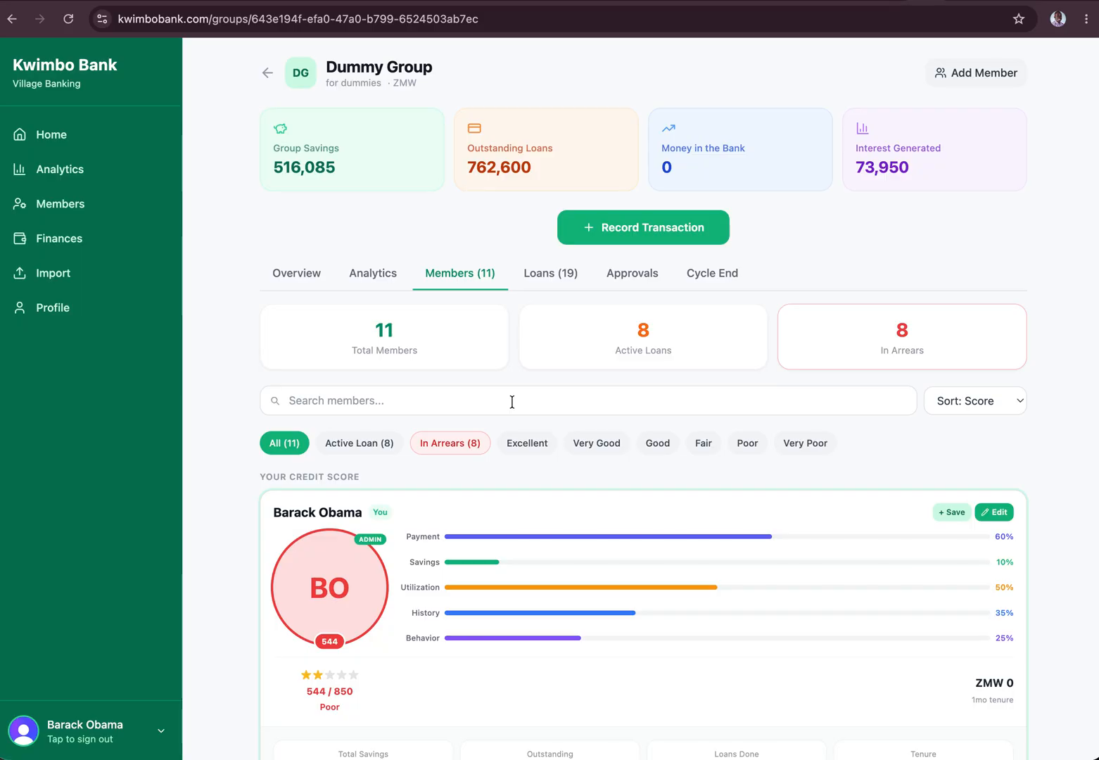
# Open and dismiss the Record Transaction form without recording anything.
pyautogui.click(631, 228)
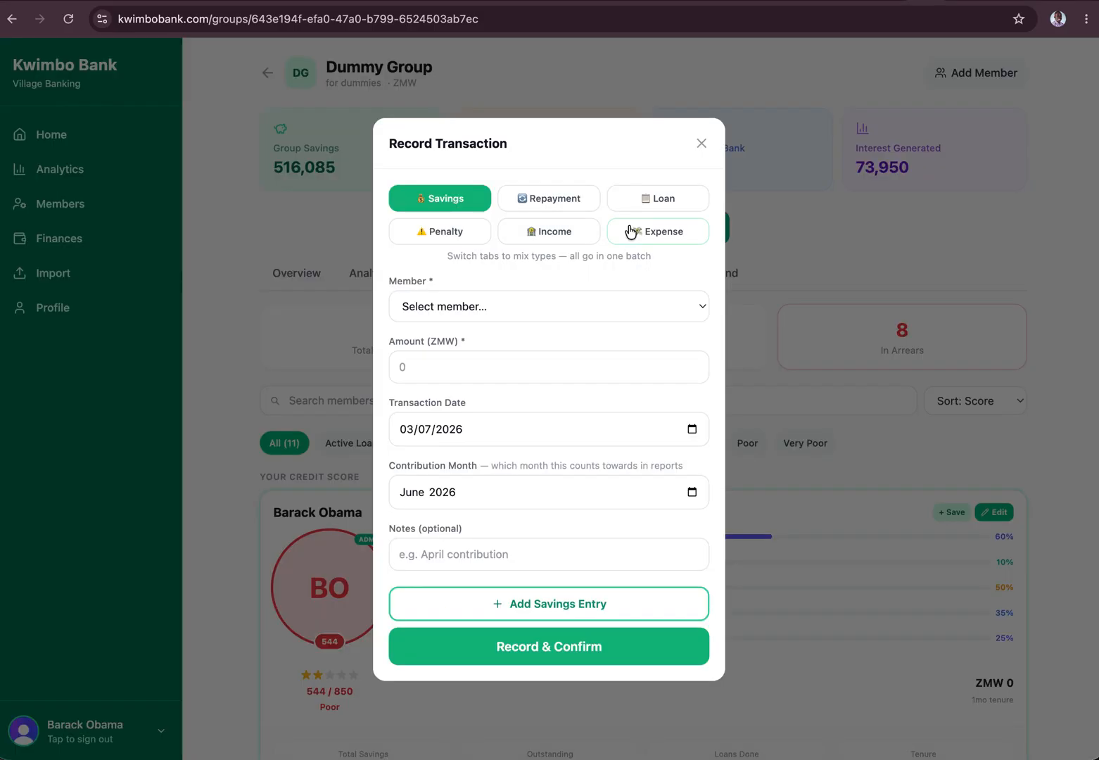
pyautogui.click(702, 143)
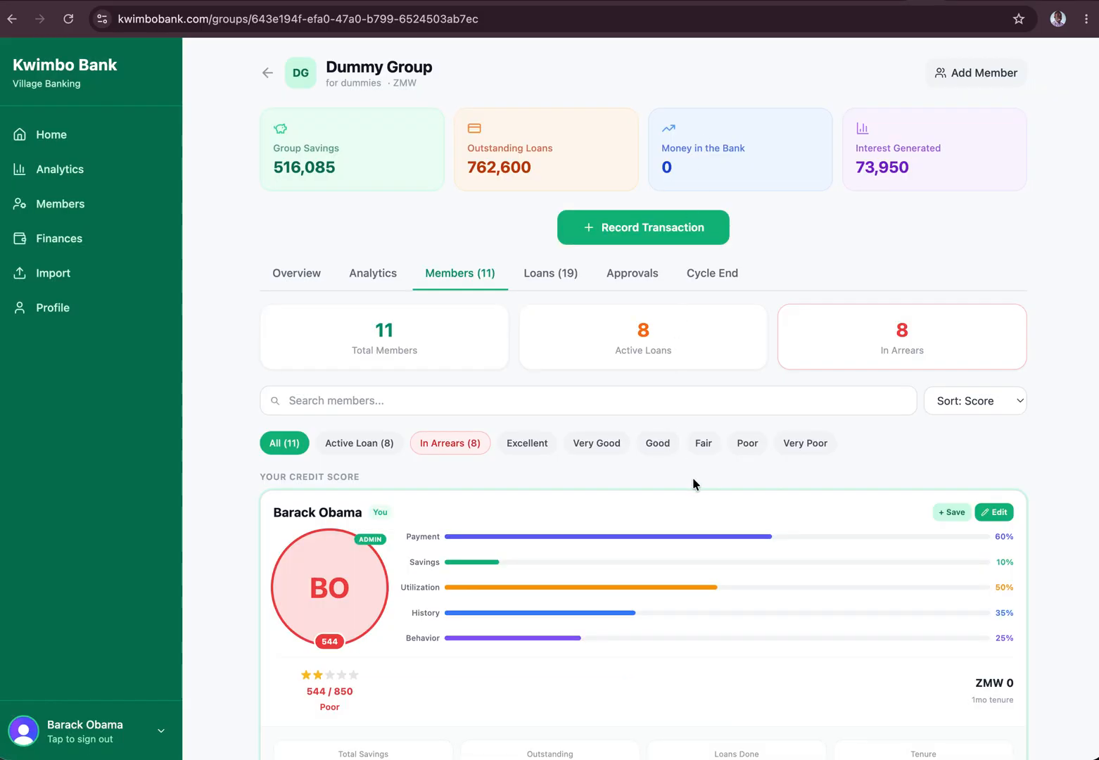
pyautogui.click(630, 228)
pyautogui.click(510, 304)
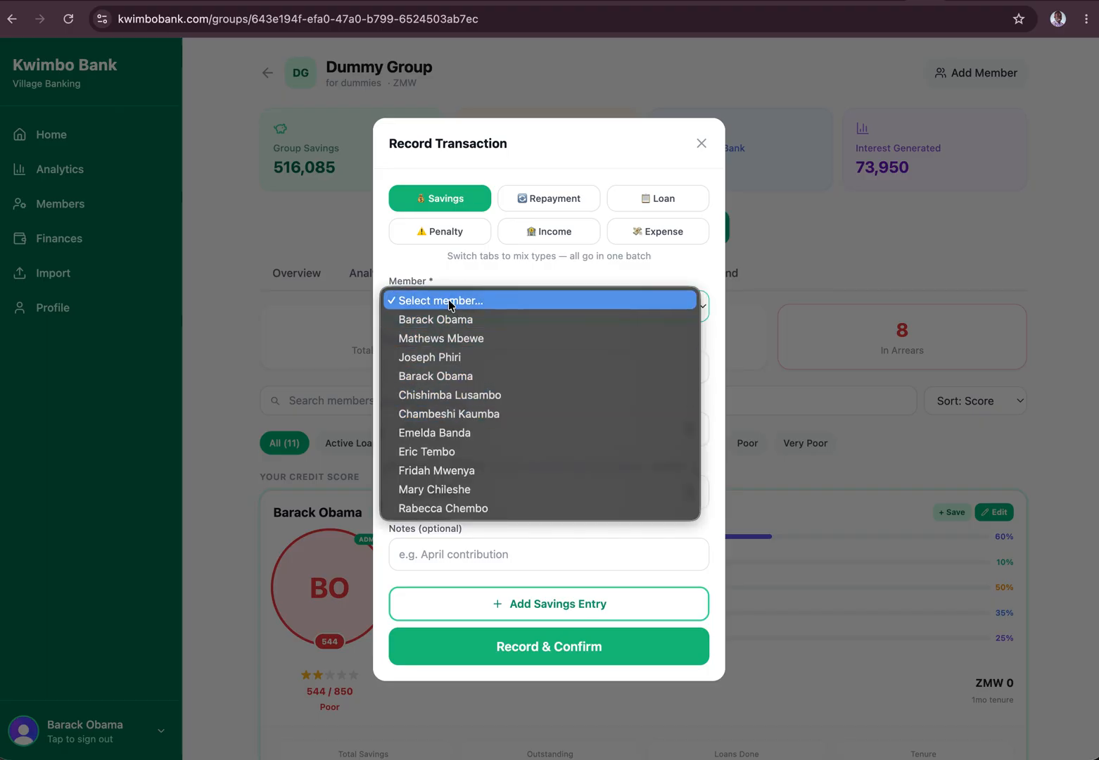
pyautogui.click(433, 273)
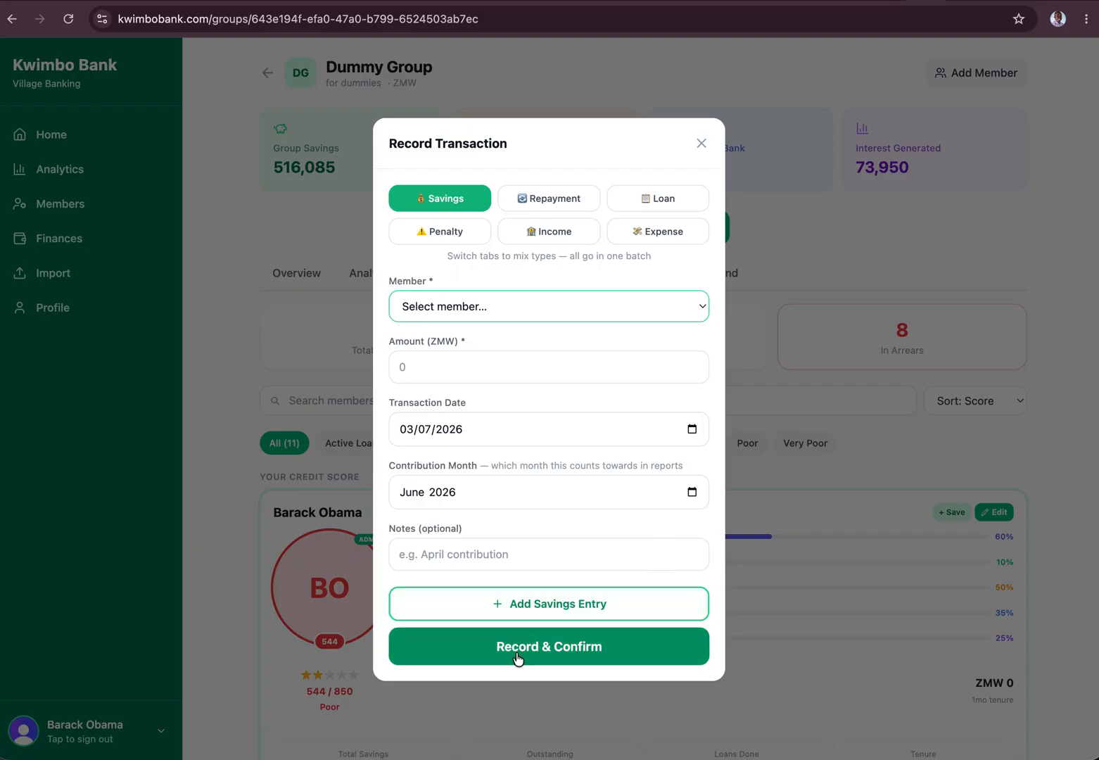
pyautogui.click(701, 145)
# Check the Approvals tab for pending items, then sign out of Kwimbo Bank.
pyautogui.click(628, 280)
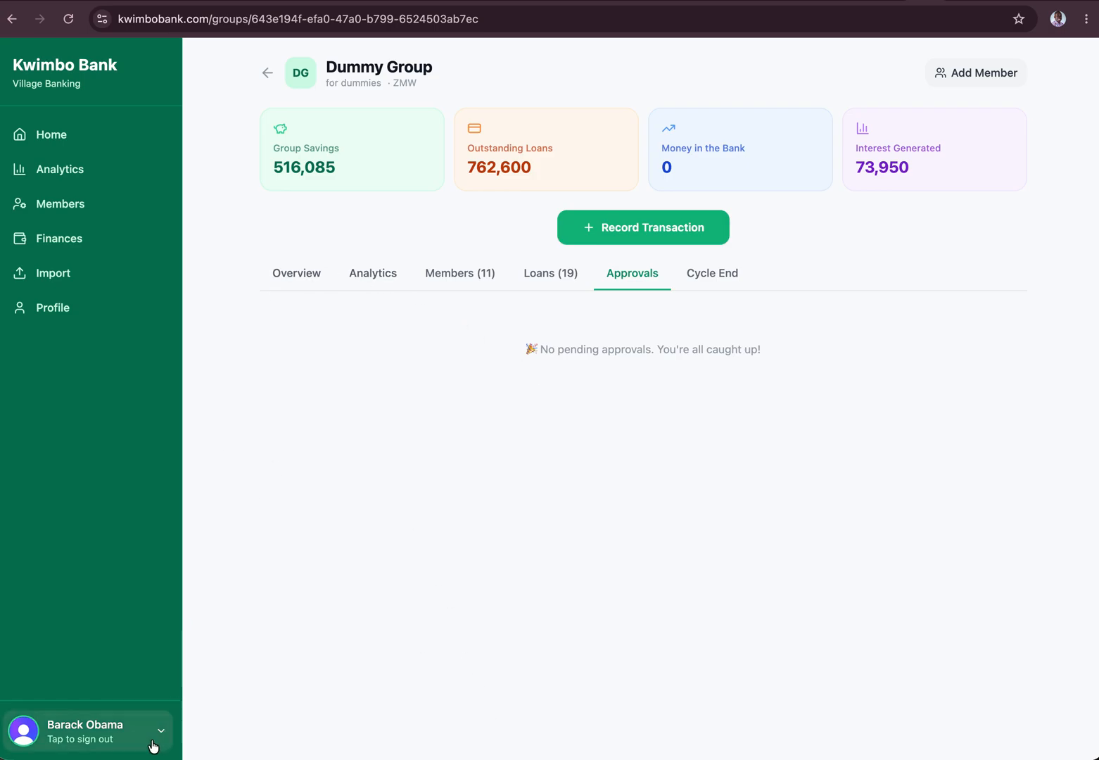
pyautogui.click(121, 745)
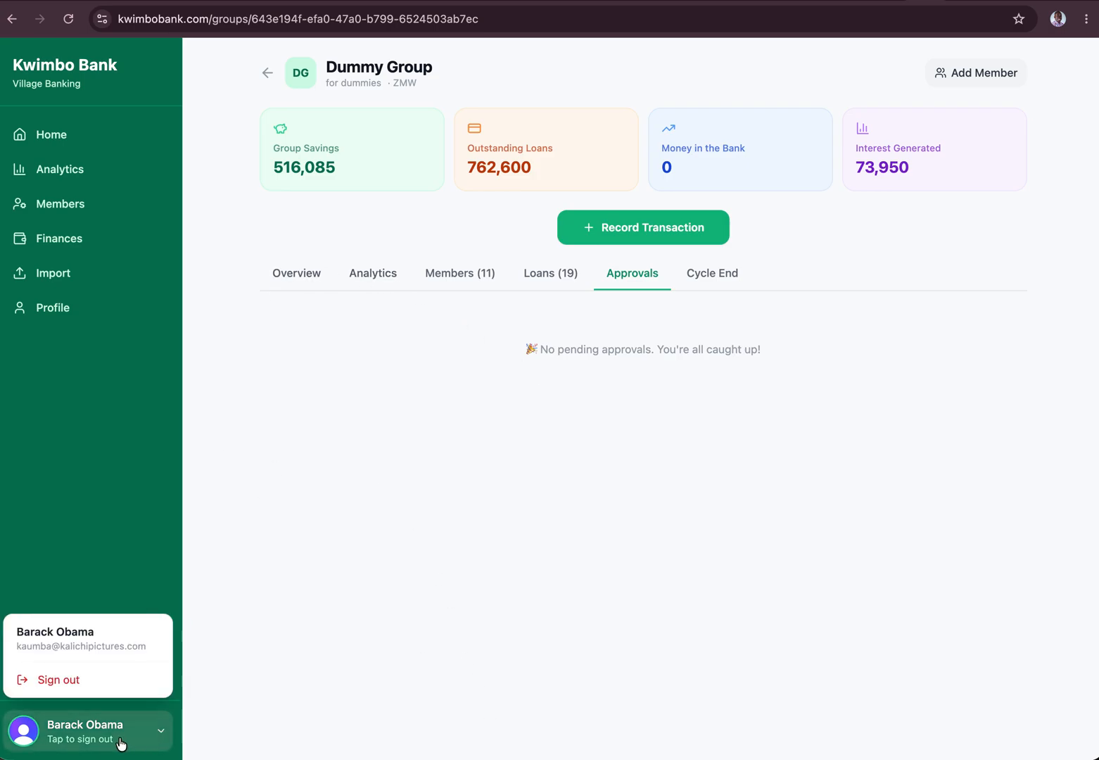
pyautogui.click(77, 681)
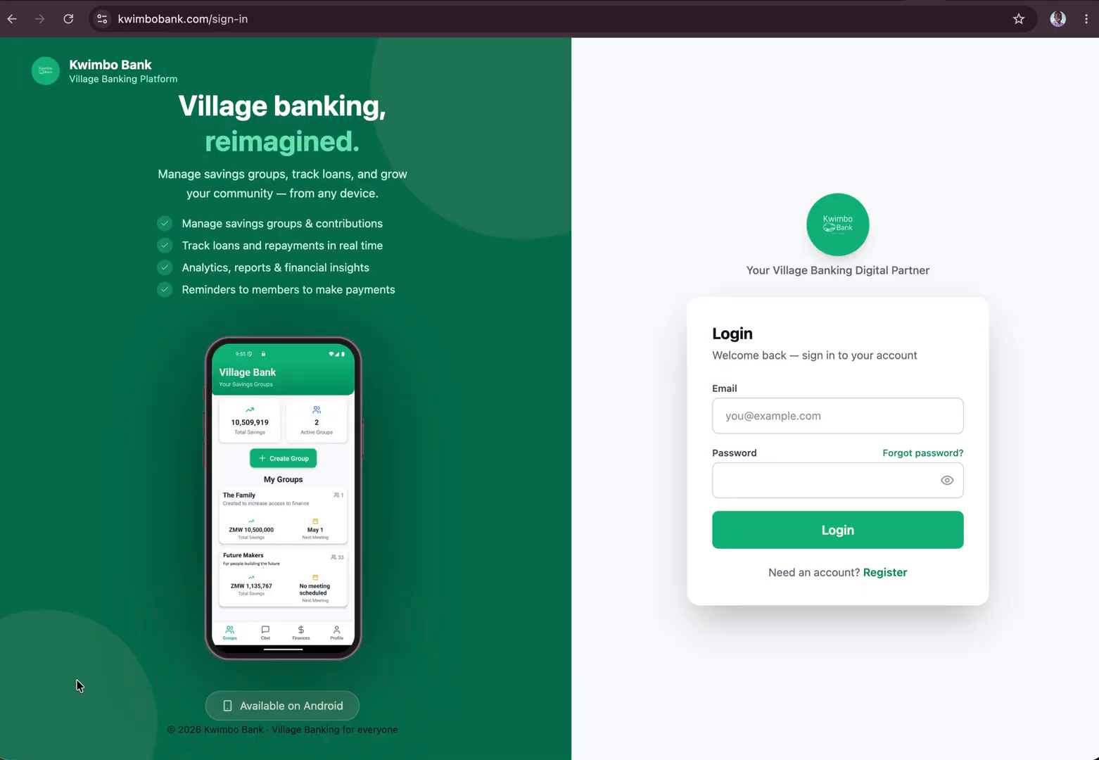